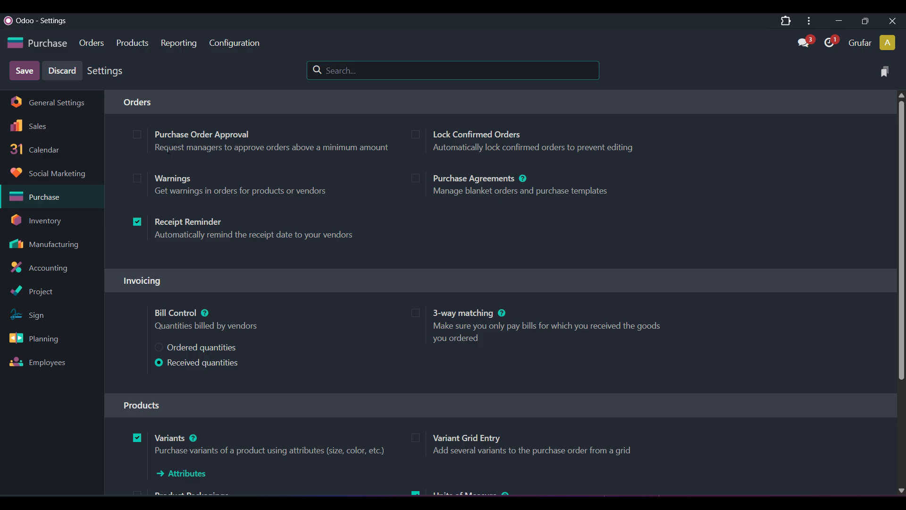
Enable Lock Confirmed Orders and Warnings in the Orders section of the Purchase settings
mouse_move(165, 148)
left_mouse_down()
mouse_move(385, 147)
mouse_move(174, 139)
left_mouse_up()
double_click(345, 148)
left_click(206, 158)
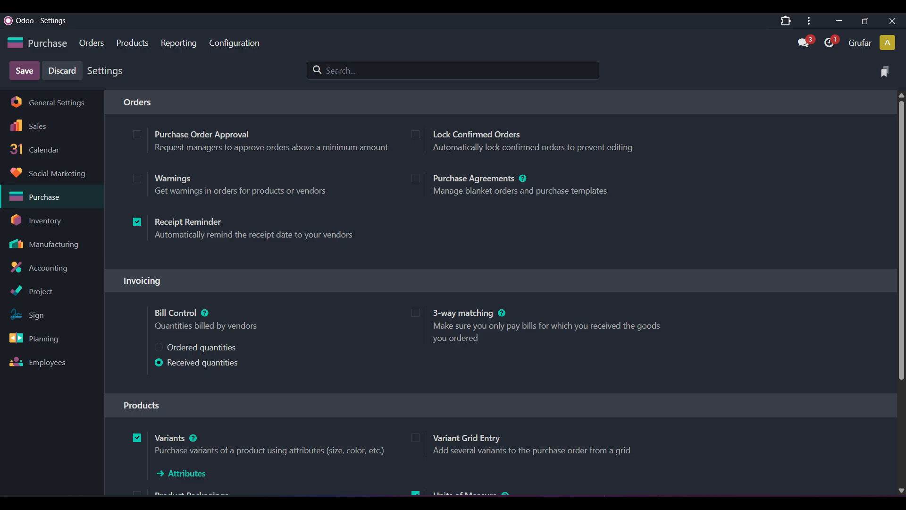
triple_click(438, 149)
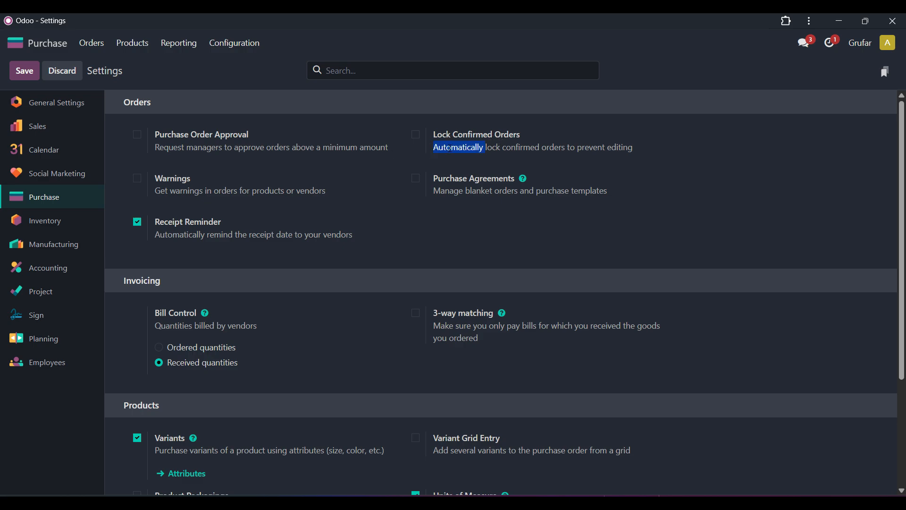
left_click(418, 138)
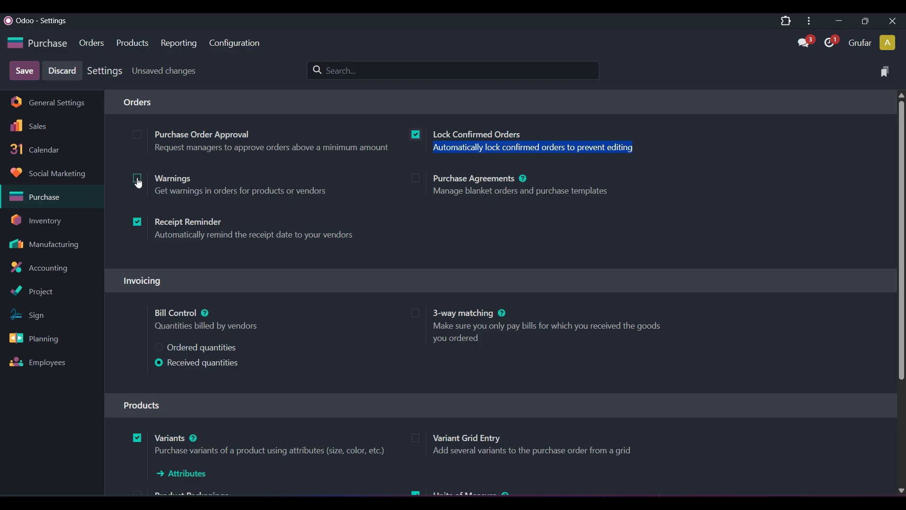
left_click(136, 180)
Review the Purchase Agreements, 3-way matching and Product Packagings options and their descriptions in the Purchase settings
mouse_move(524, 193)
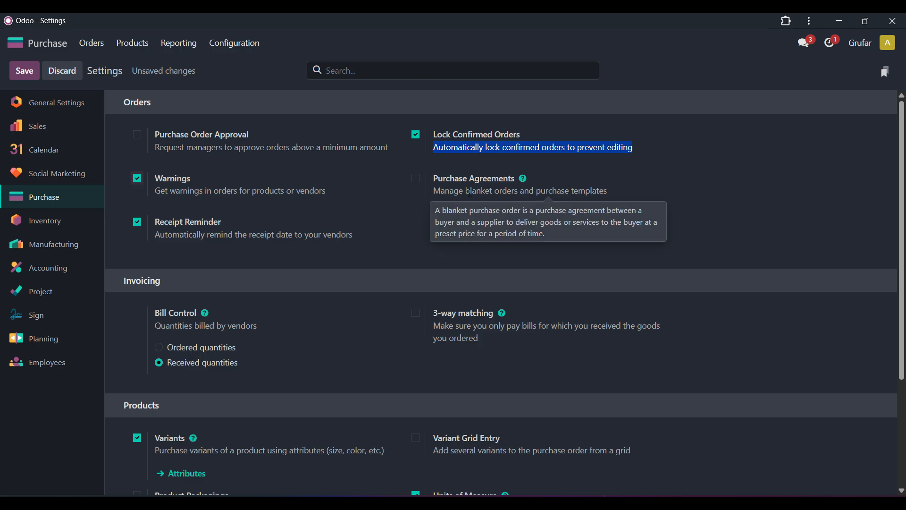
mouse_move(475, 192)
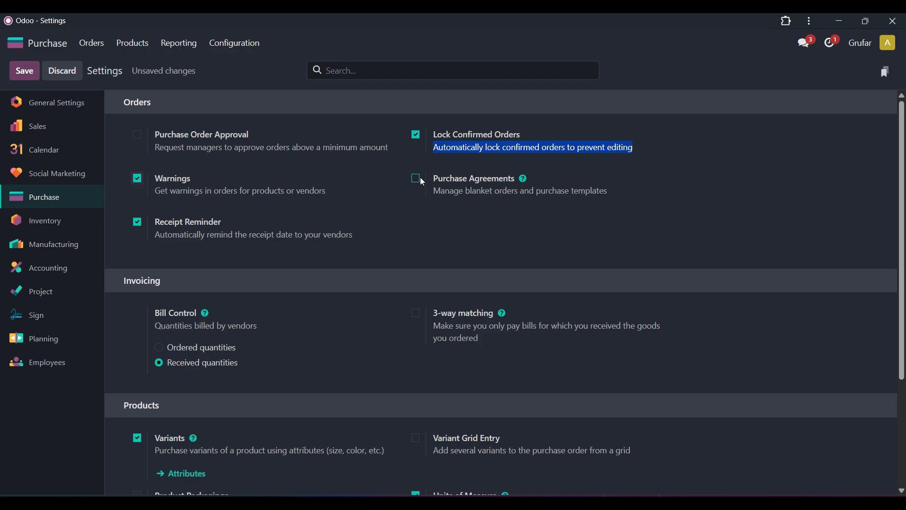
mouse_move(416, 183)
scroll(338, 231, "down", 3)
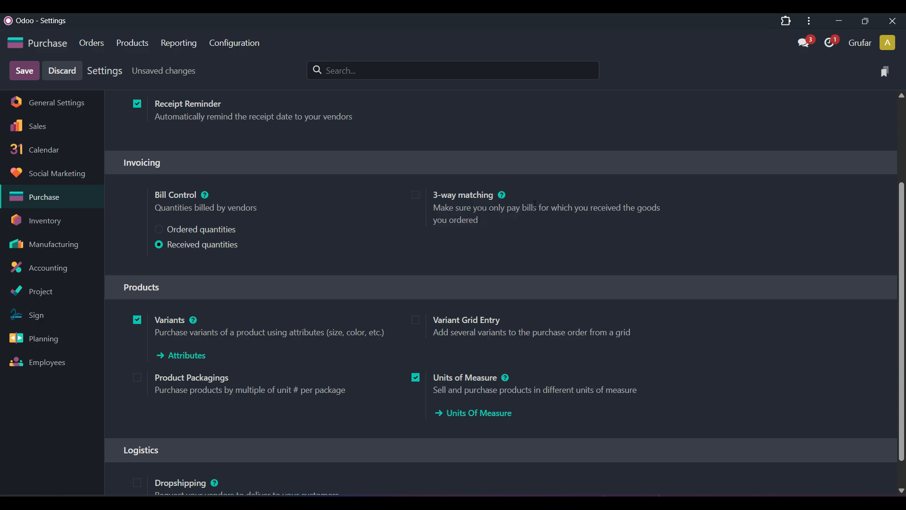
double_click(529, 208)
left_click_drag(529, 208, 659, 222)
left_click(501, 228)
scroll(364, 227, "down", 1)
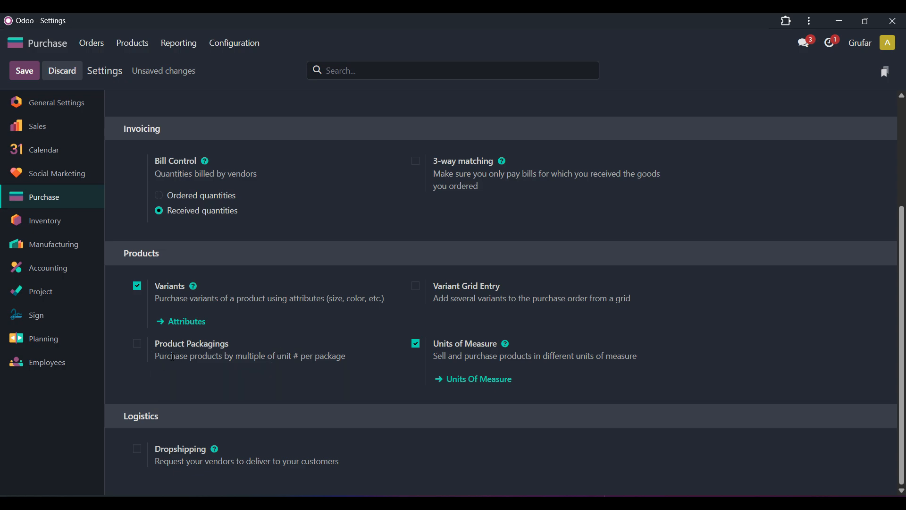
mouse_move(257, 358)
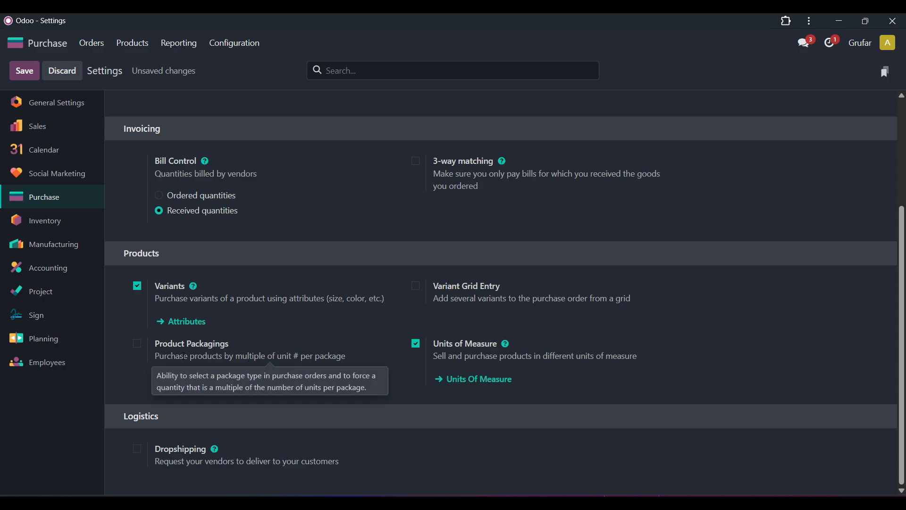
left_click_drag(156, 356, 328, 358)
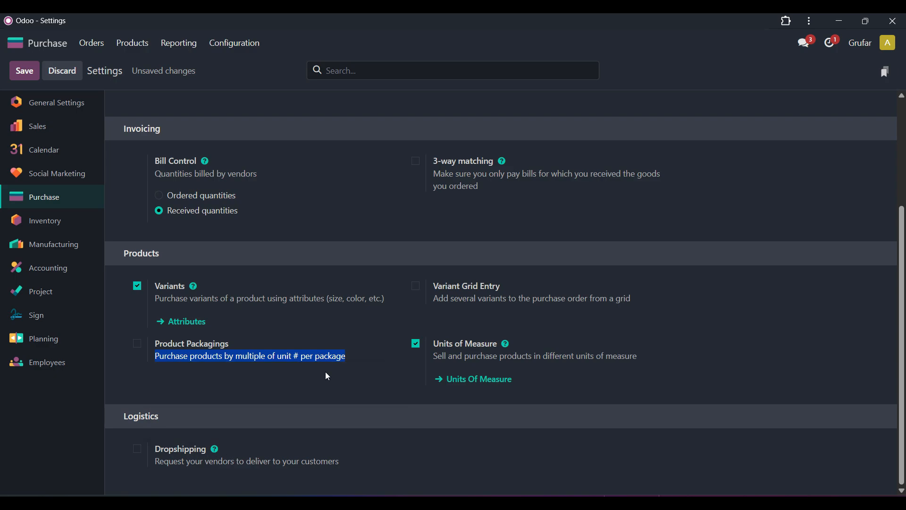
Save the changed Purchase settings
scroll(366, 358, "up", 3)
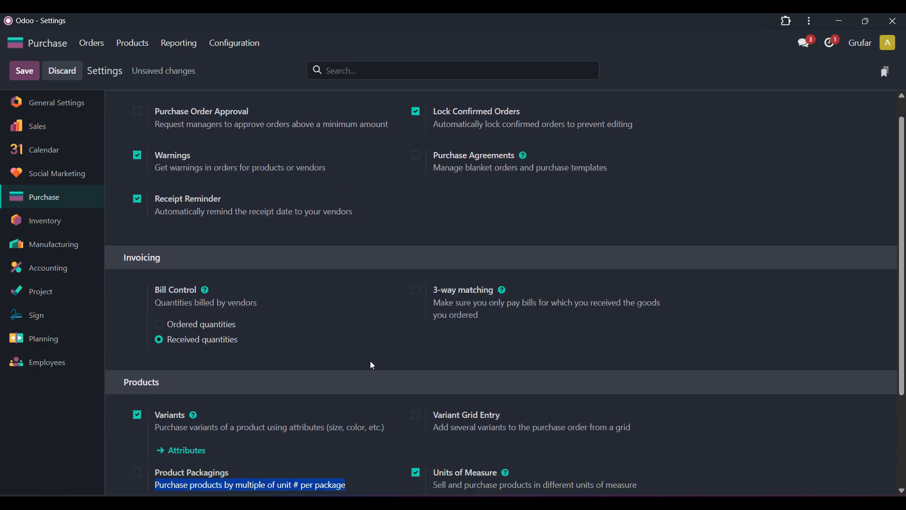
scroll(370, 361, "down", 3)
scroll(324, 317, "up", 3)
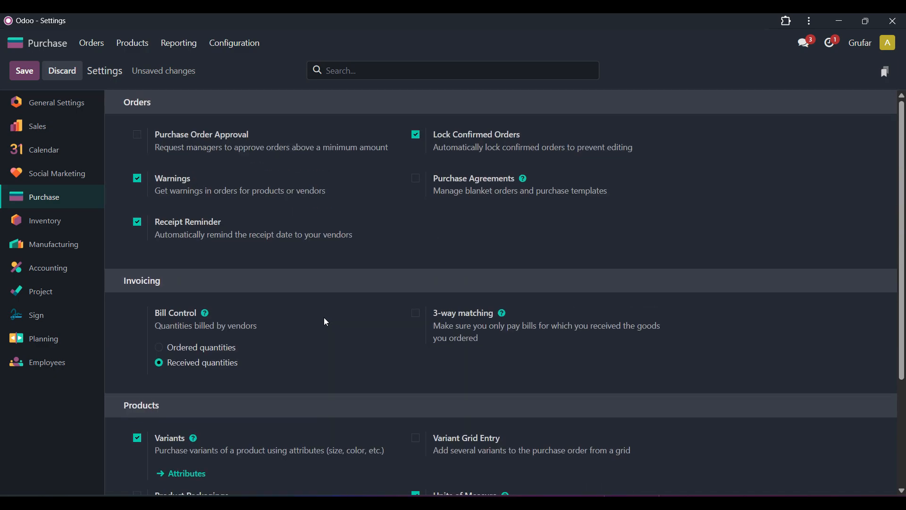
left_click(18, 75)
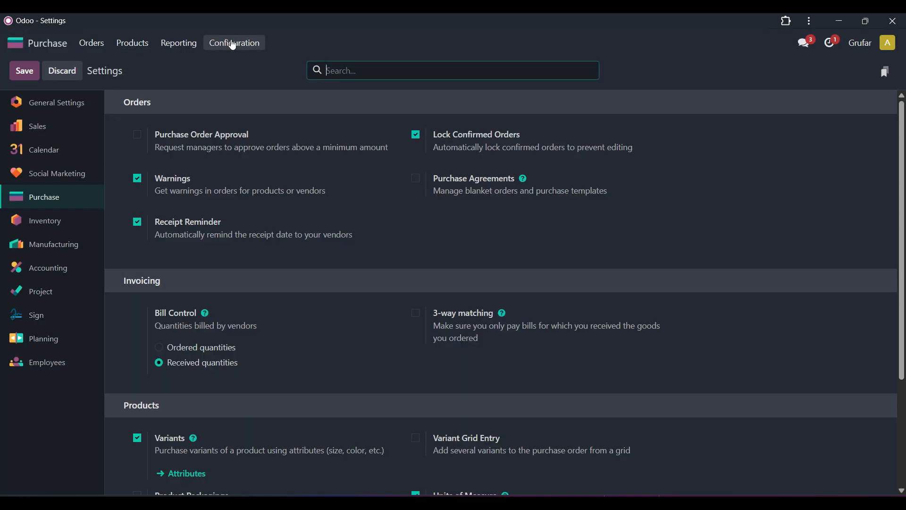
left_click(233, 43)
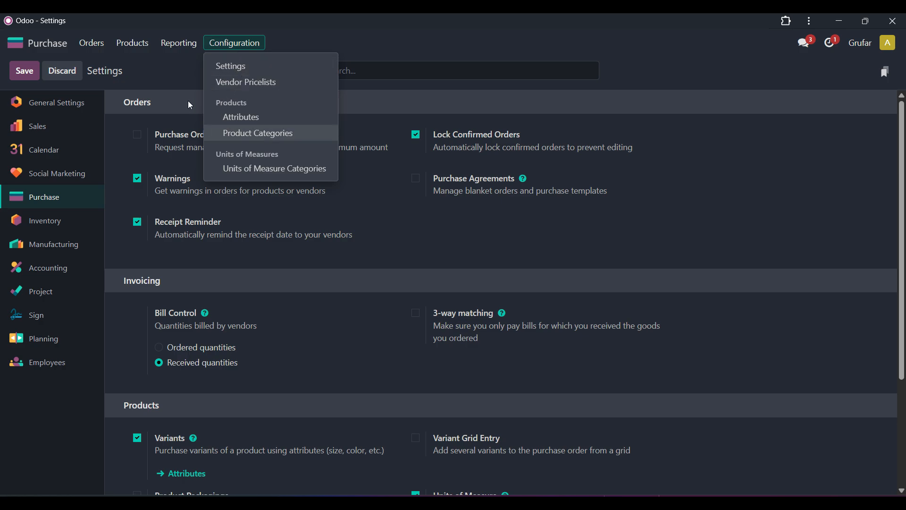
left_click(171, 71)
left_click(230, 47)
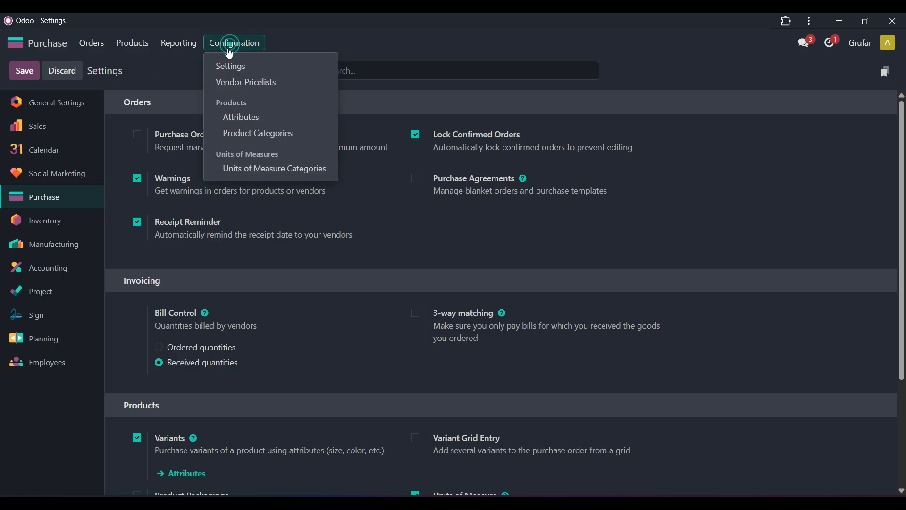
left_click(166, 67)
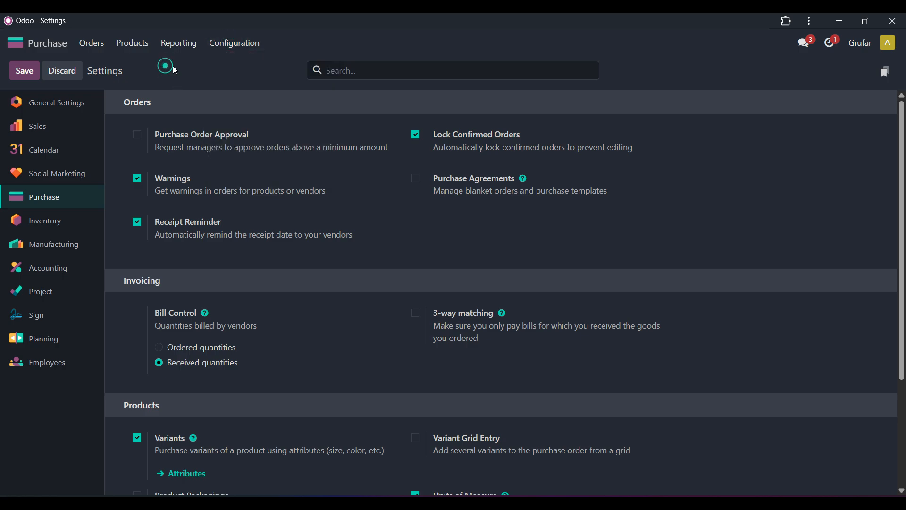
Open the Vendors list of the Purchase app
left_click(92, 43)
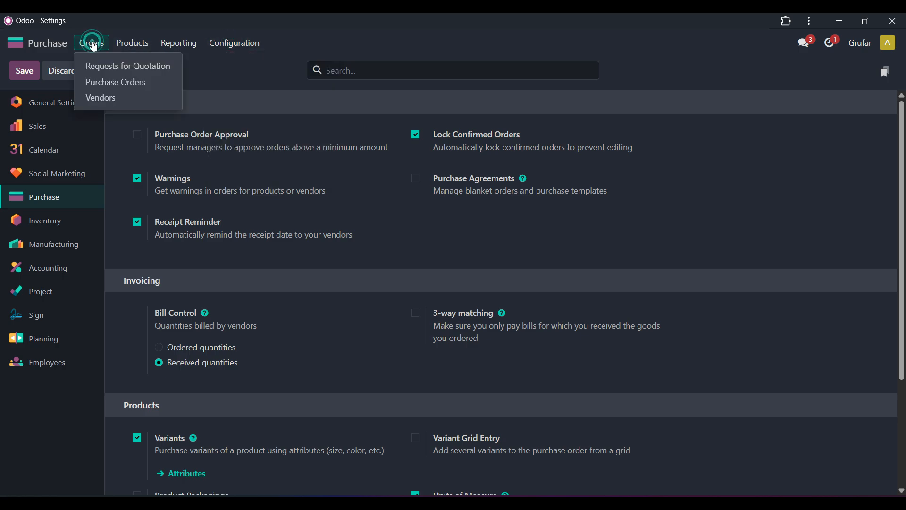
left_click(106, 97)
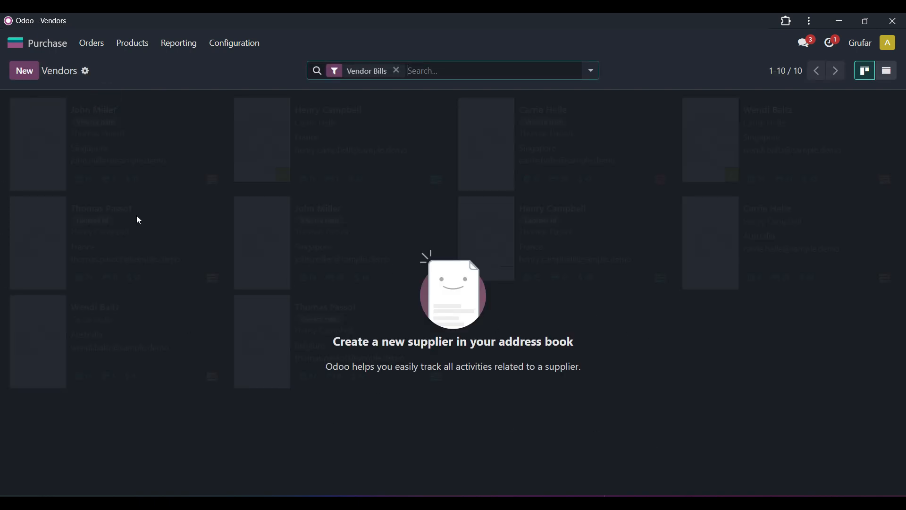
left_click(715, 398)
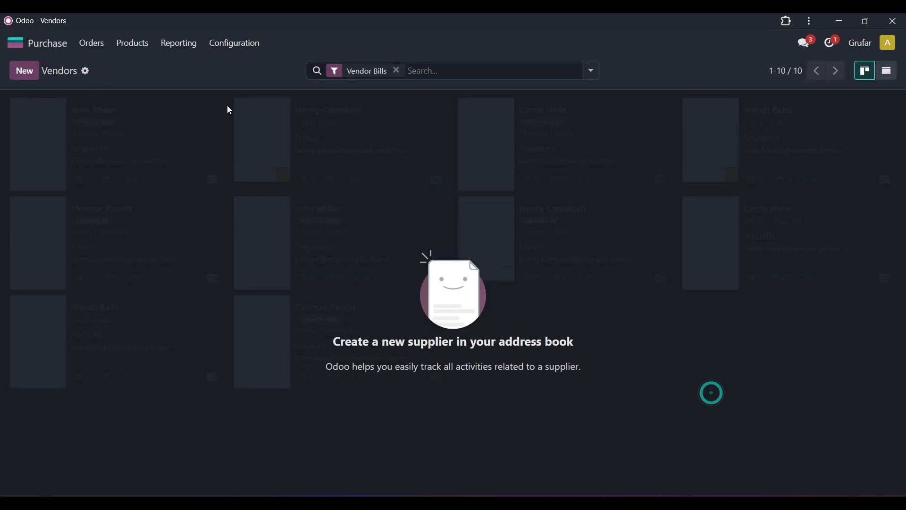
left_click(186, 72)
Start a record import for vendors and download the Import Template for Customers
left_click(87, 75)
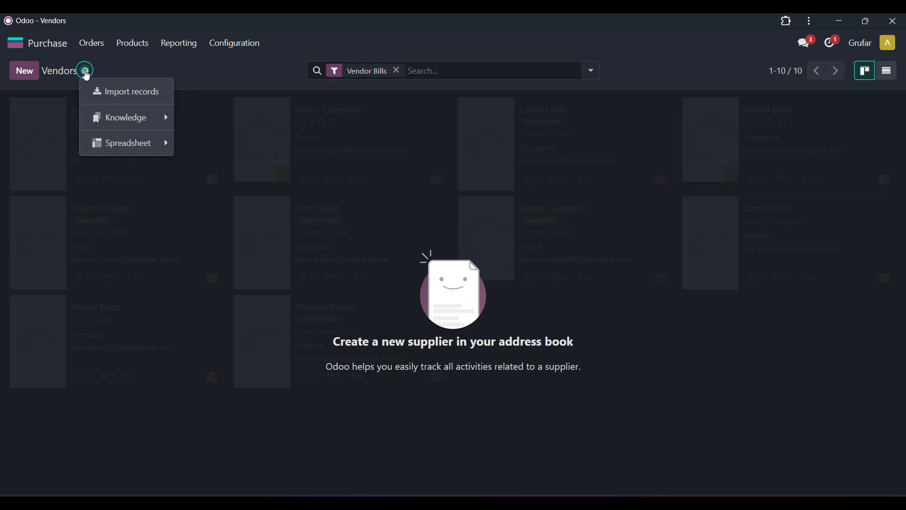
left_click(243, 70)
left_click(85, 72)
left_click(131, 98)
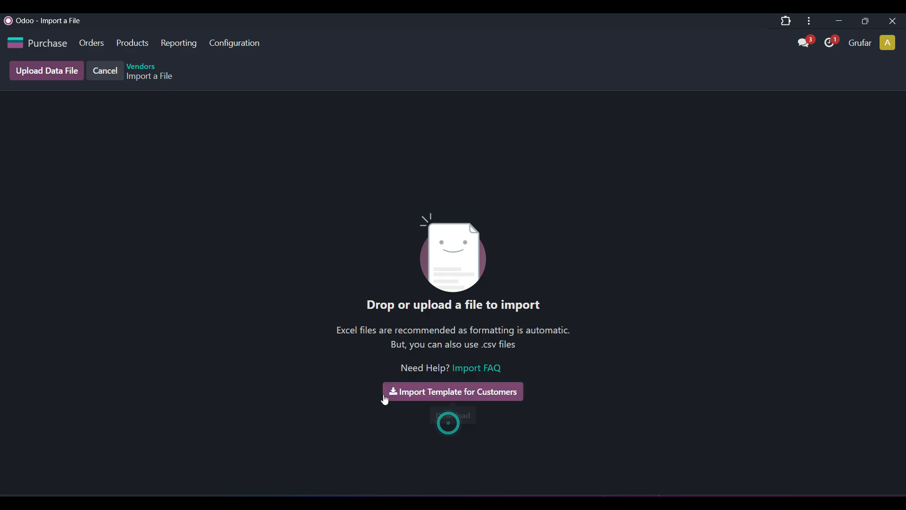
left_click(454, 392)
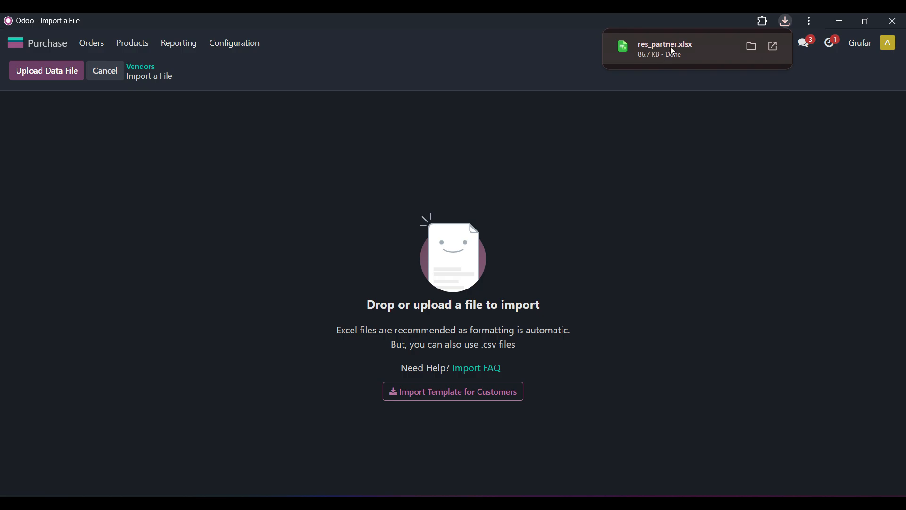
Open the downloaded res_partner.xlsx in LibreOffice Calc, dismiss the startup tip and maximize the window
left_click(670, 46)
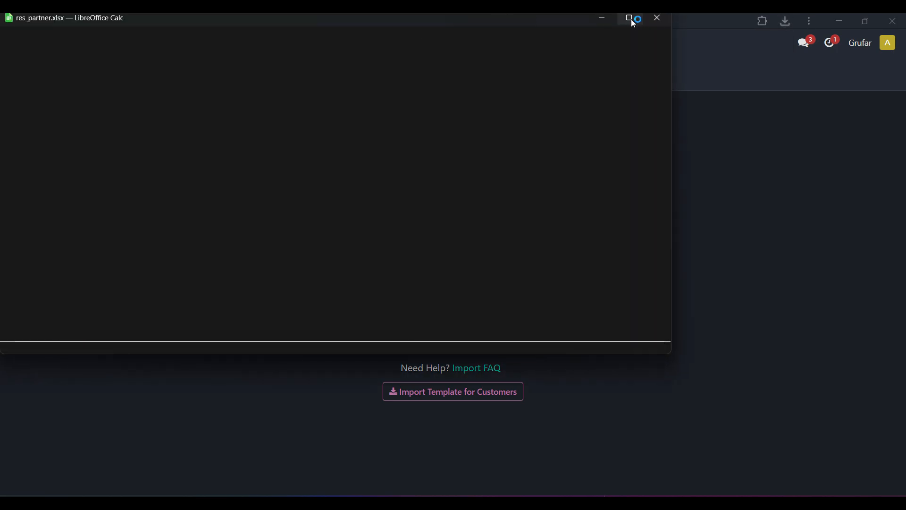
mouse_move(634, 21)
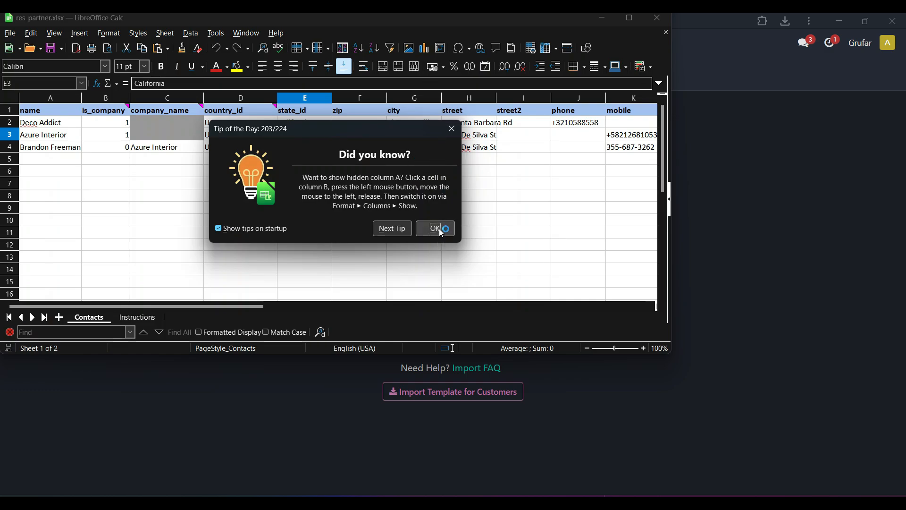
left_click(436, 229)
left_click(630, 18)
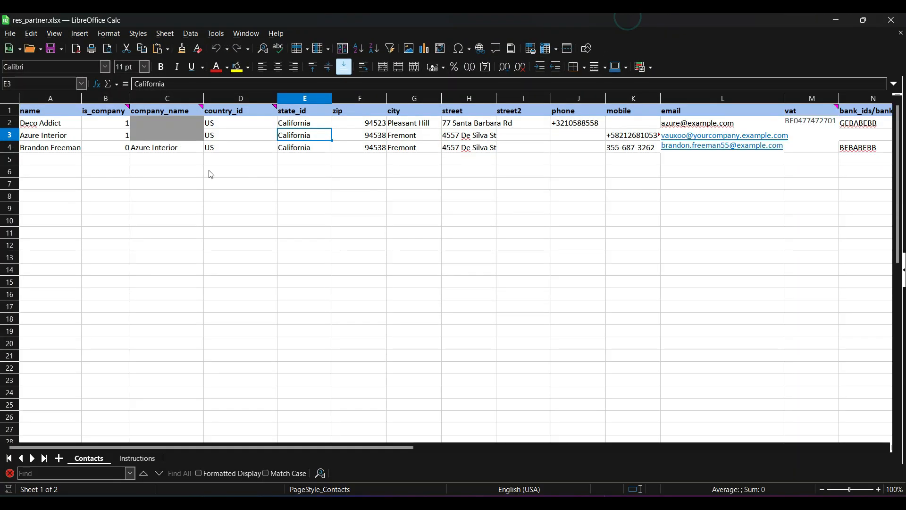
Examine the sample contacts in the template's name, is_company and address columns
left_click(59, 136)
left_click(52, 124)
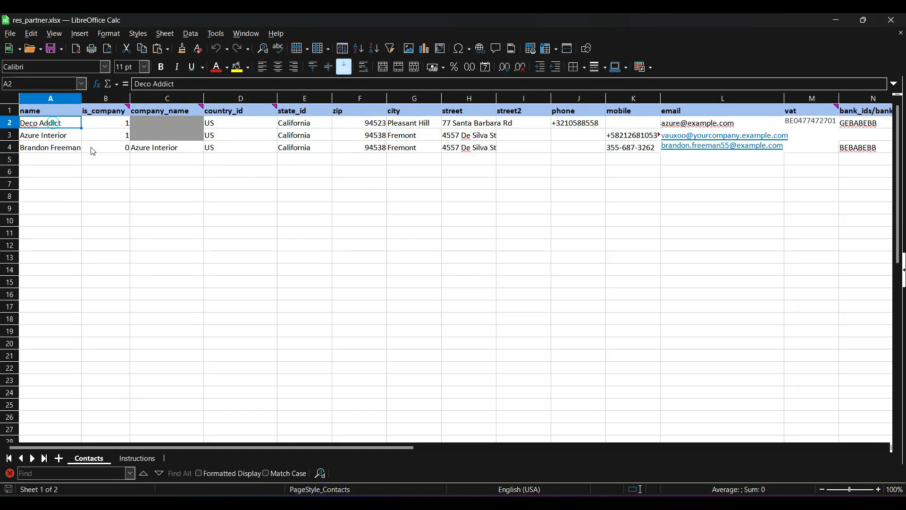
left_click(104, 148)
left_click(97, 125)
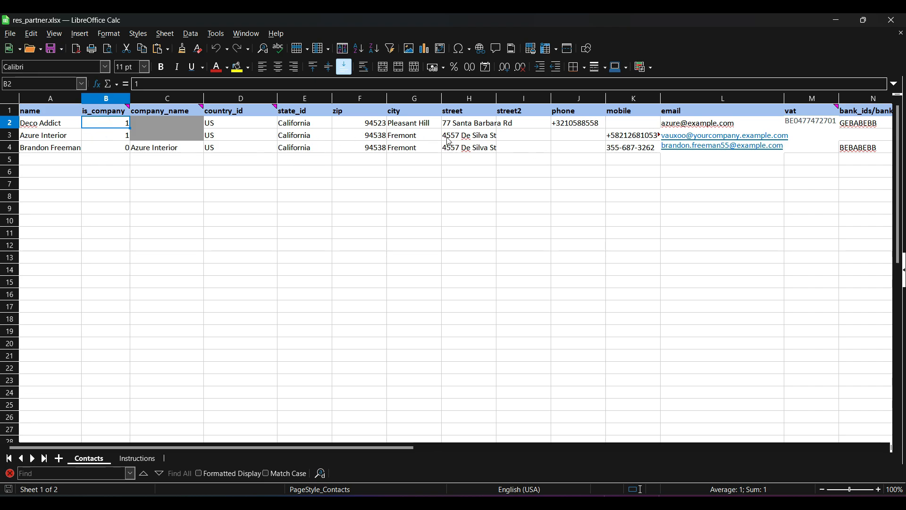
left_click(448, 183)
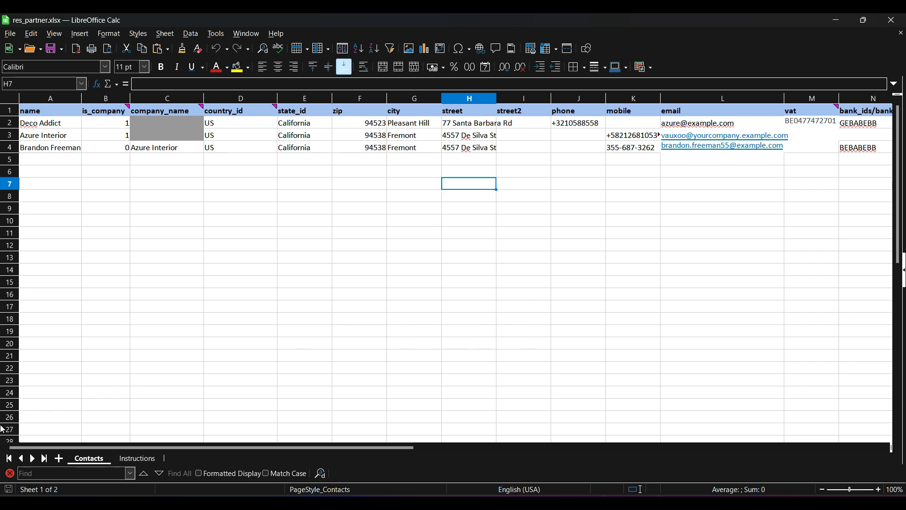
Switch to the Discrete Manufacturing spreadsheet in Odoo and examine the Supplier sheet's columns from Name through IBAN
key("alt+Tab")
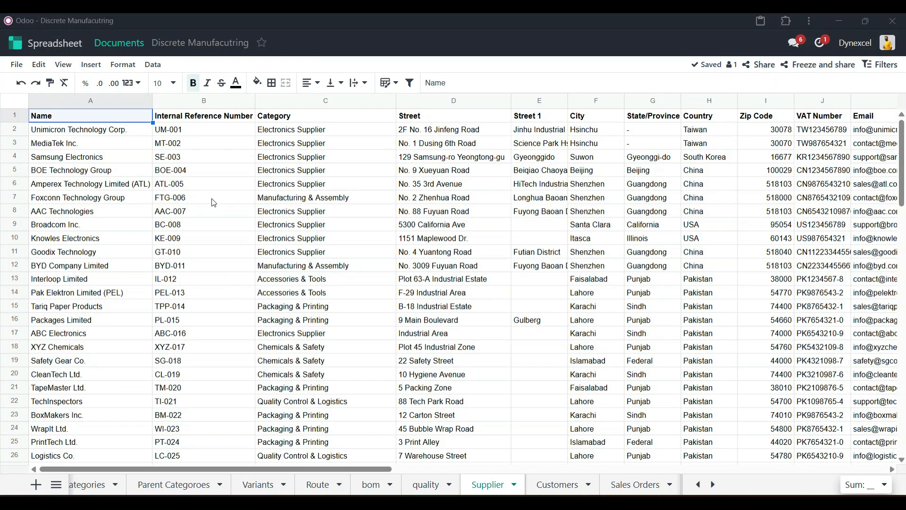
left_click(104, 200)
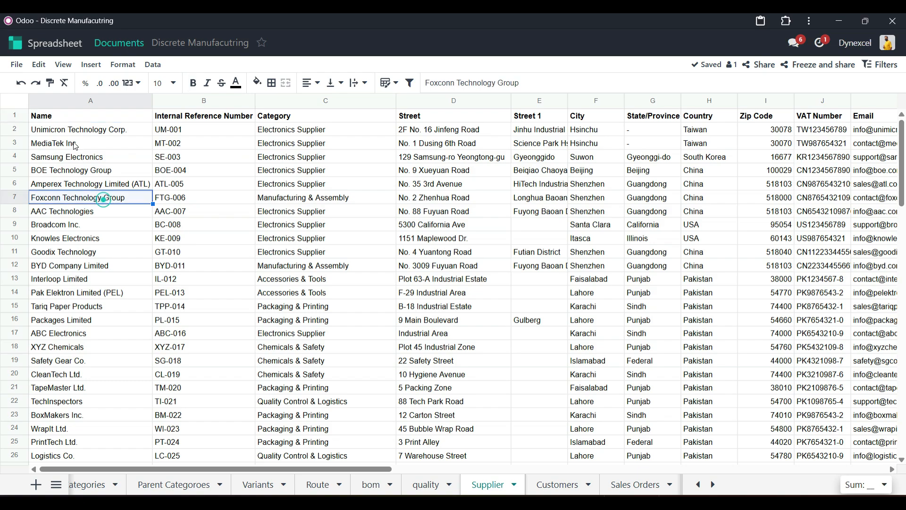
left_click(60, 113)
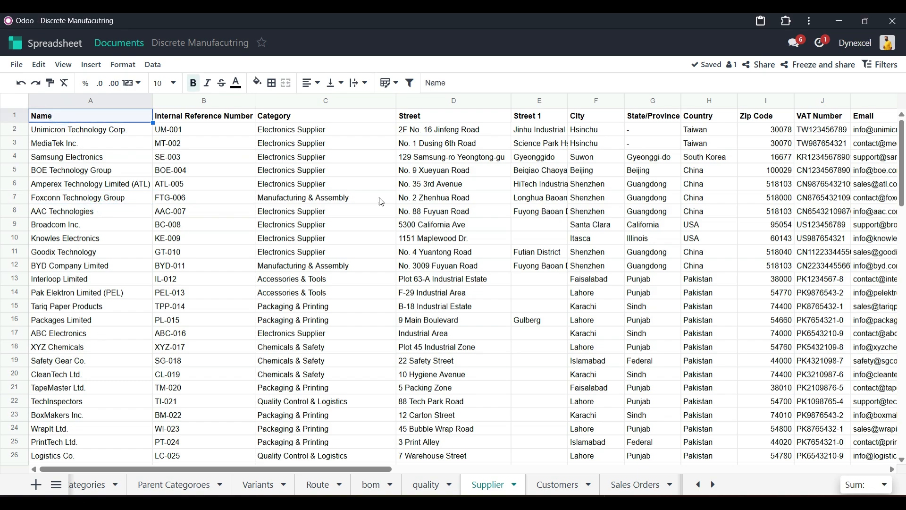
left_click(219, 116)
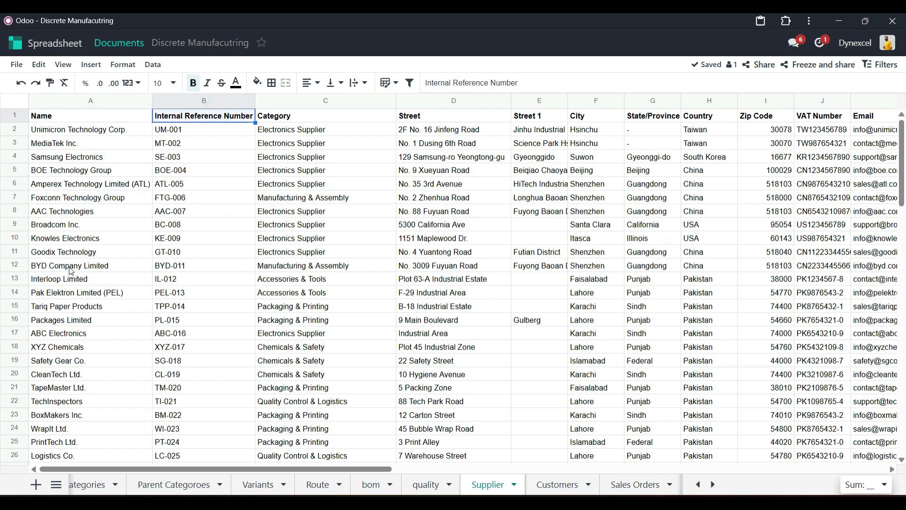
left_click(286, 131)
left_click(312, 275)
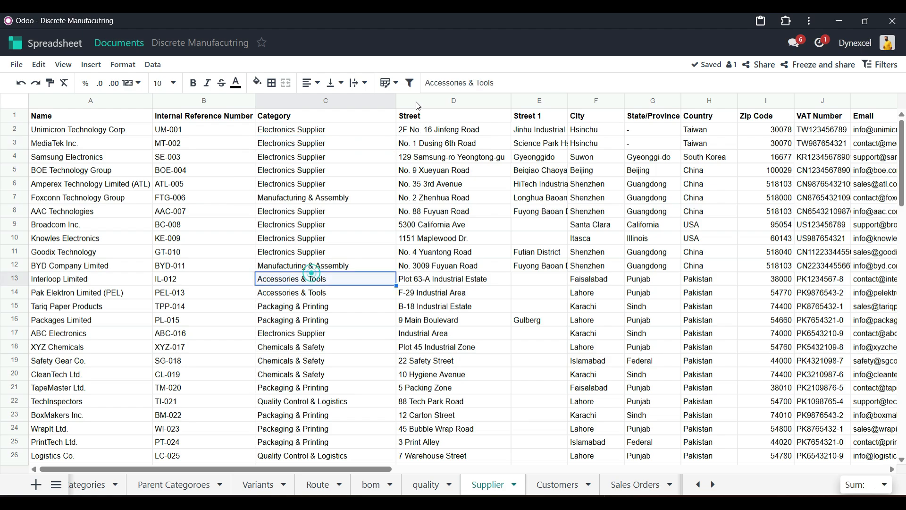
left_click(613, 133)
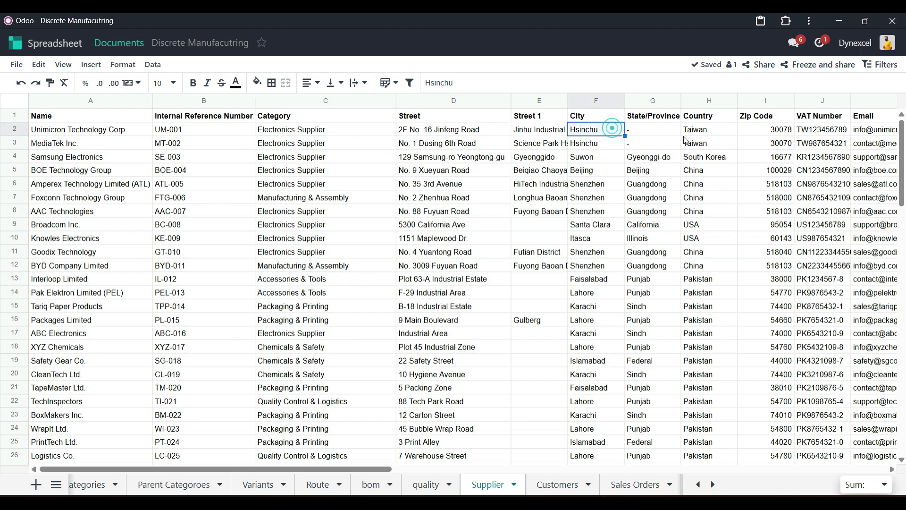
key("Right")
key("Right")
key("Right")
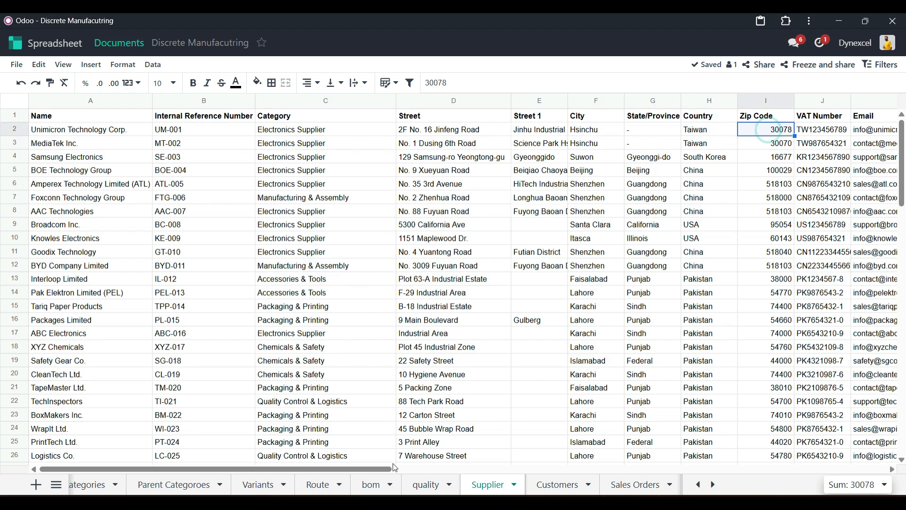
left_click_drag(387, 469, 675, 472)
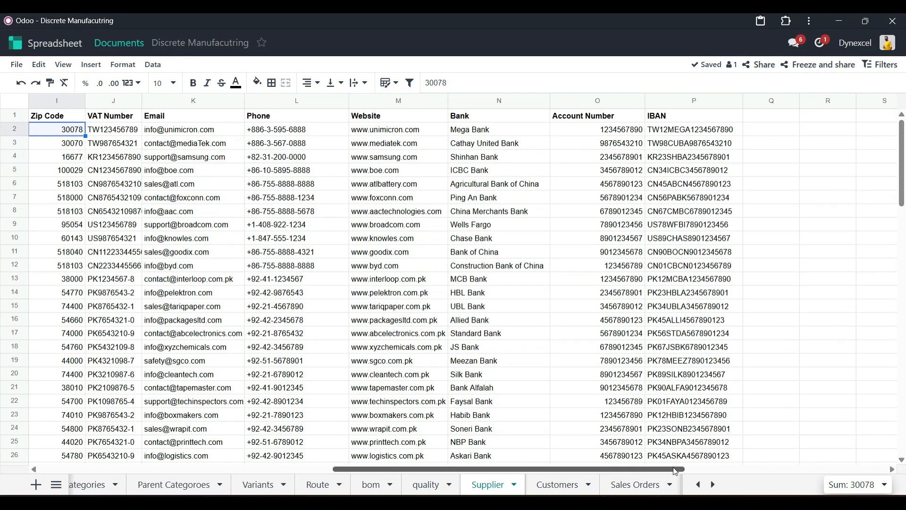
Examine the Supplier sheet's Website, Bank, Account Number and IBAN columns
left_click(380, 145)
left_click(521, 149)
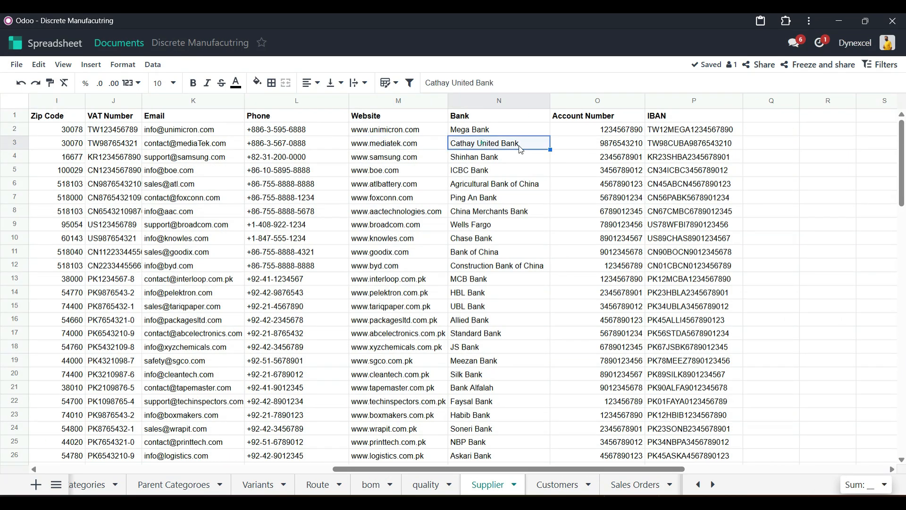
left_click(610, 143)
left_click(661, 144)
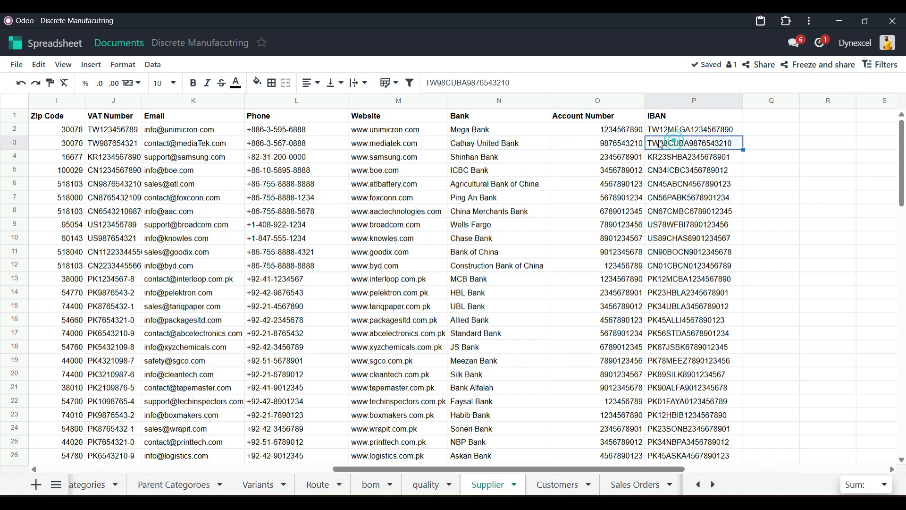
left_click(604, 144)
left_click(675, 142)
left_click(595, 159)
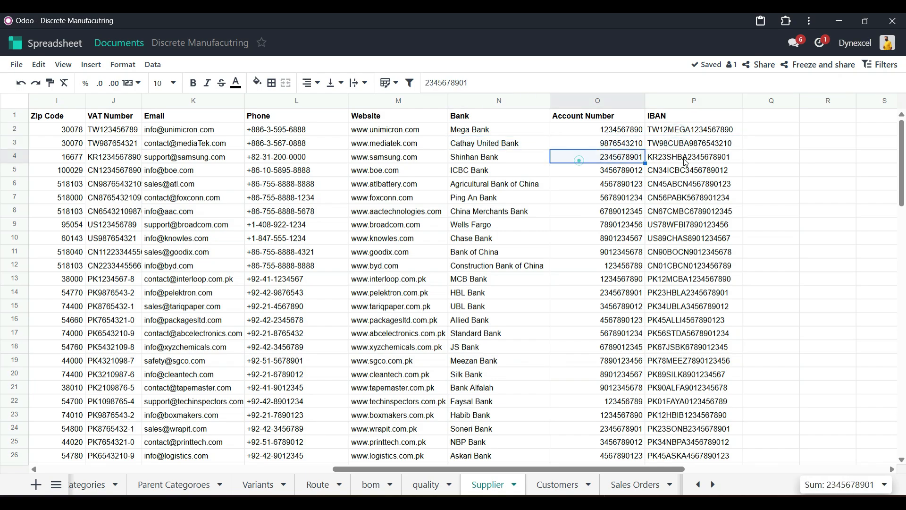
left_click(684, 160)
left_click(615, 196)
left_click(708, 213)
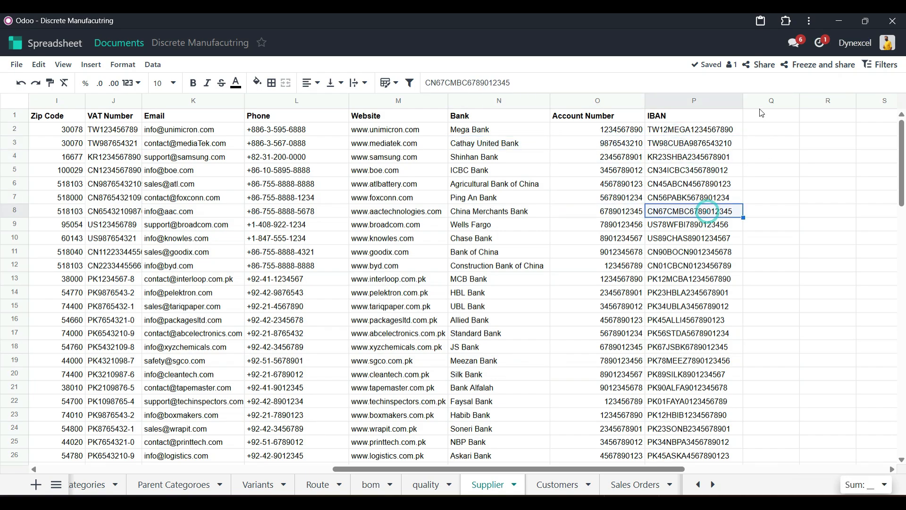
Widen the Supplier sheet's IBAN column slightly
left_click_drag(744, 99, 755, 100)
left_click(135, 197)
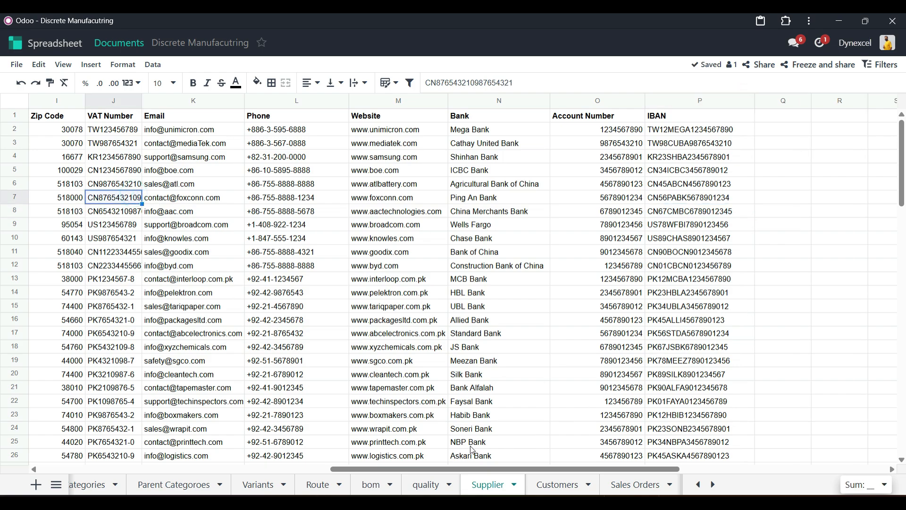
scroll(432, 470, "left", 8)
left_click(225, 238)
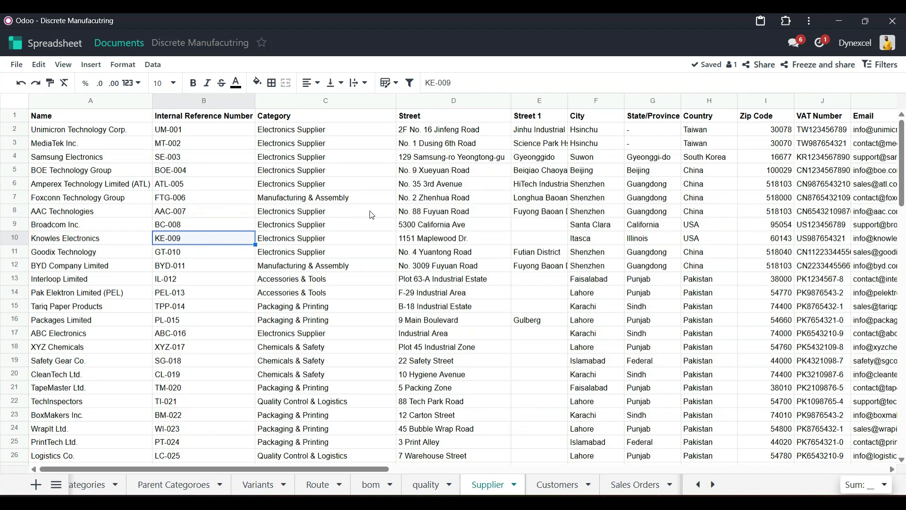
Download the Discrete Manufacturing spreadsheet as an xlsx file
left_click(16, 65)
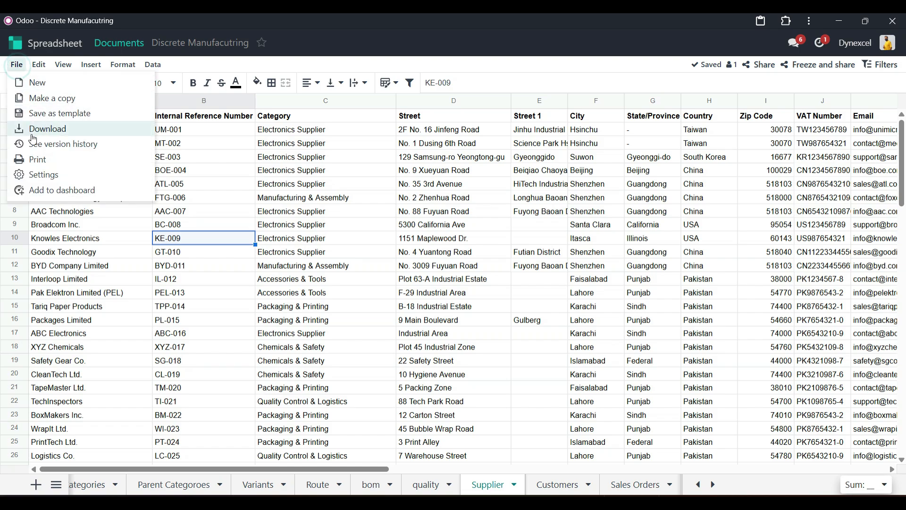
left_click(38, 132)
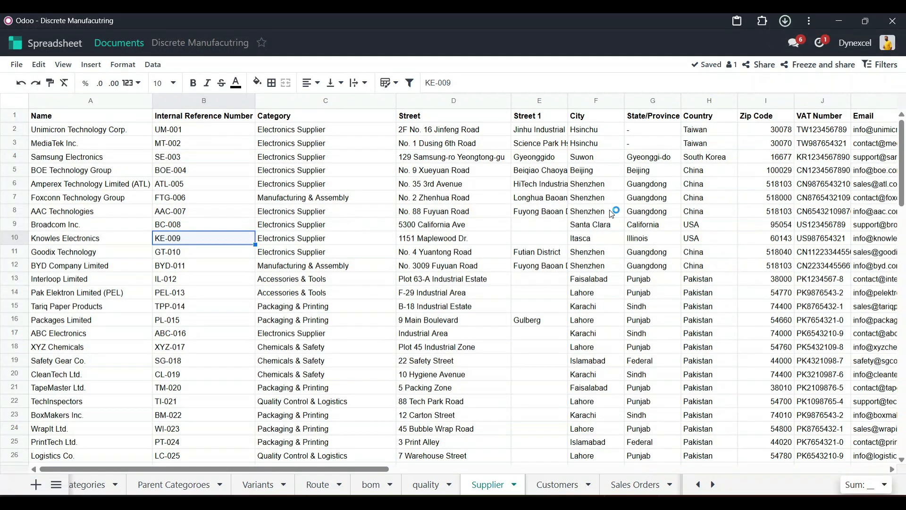
mouse_move(626, 54)
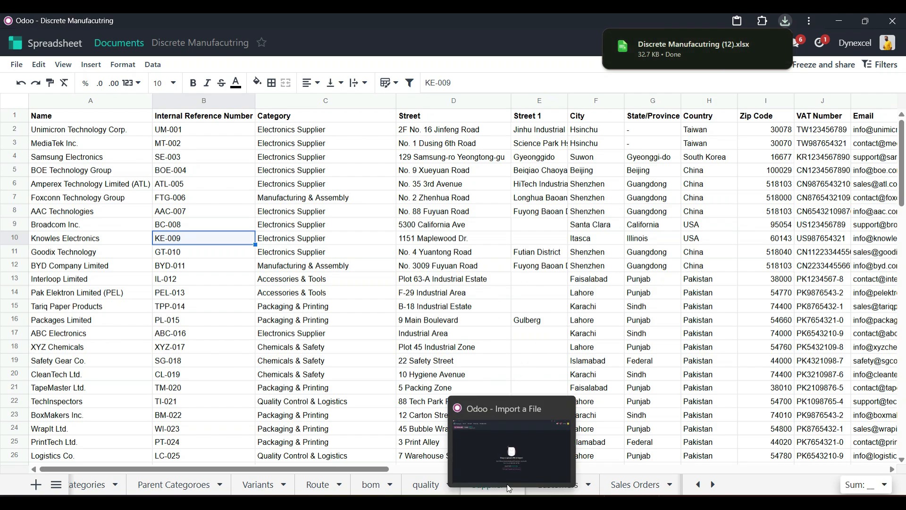
Switch to the vendor import window, upload Discrete Manufacutring (12).xlsx from Downloads and choose its Supplier sheet
left_click(504, 463)
left_click(211, 146)
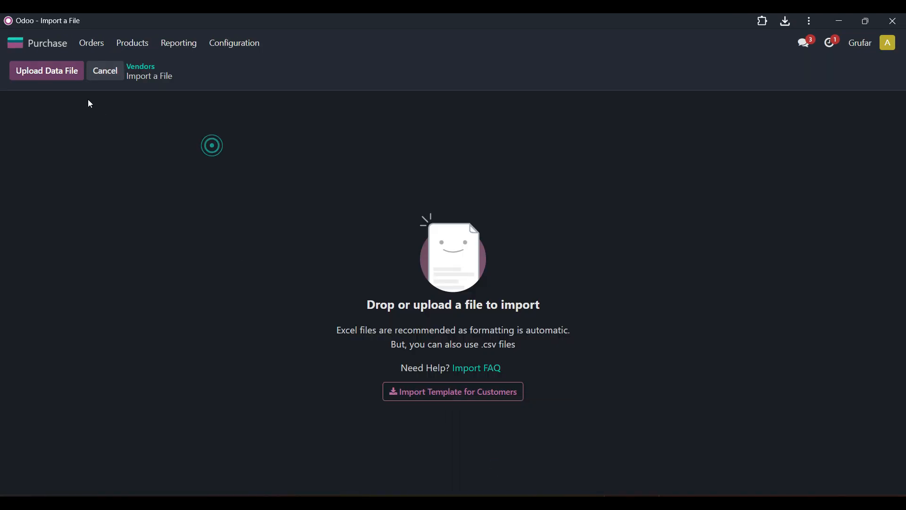
left_click(40, 74)
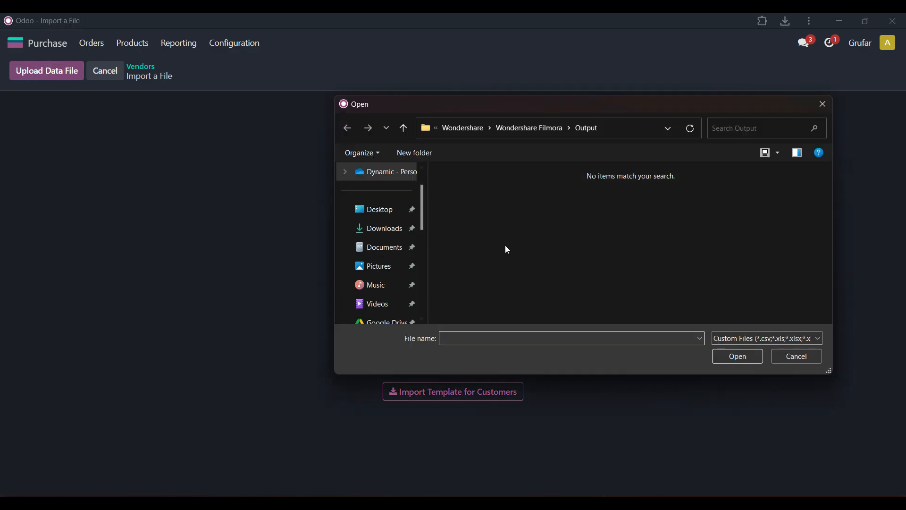
left_click(378, 228)
left_click(375, 247)
left_click(375, 228)
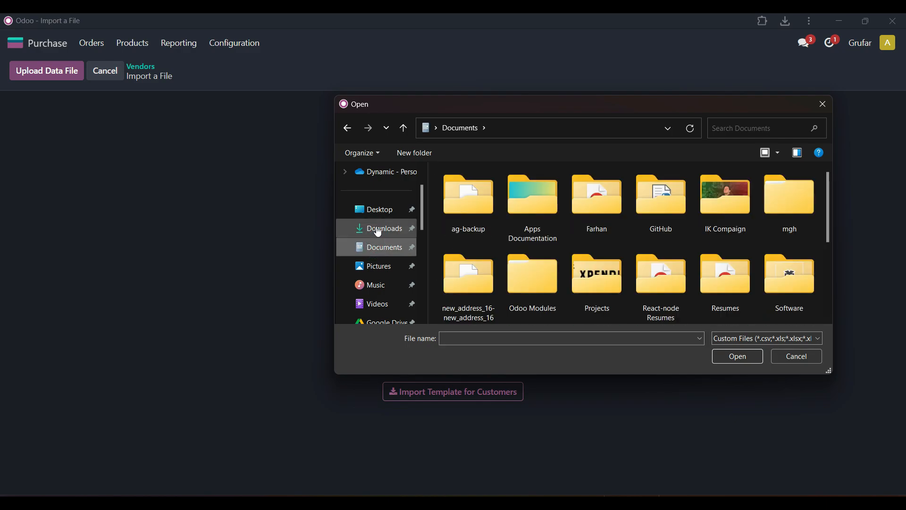
double_click(464, 212)
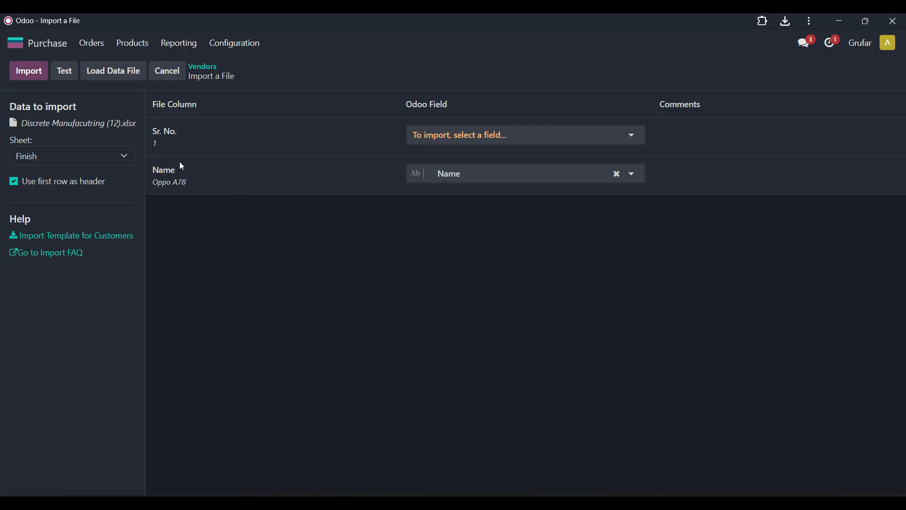
left_click(67, 155)
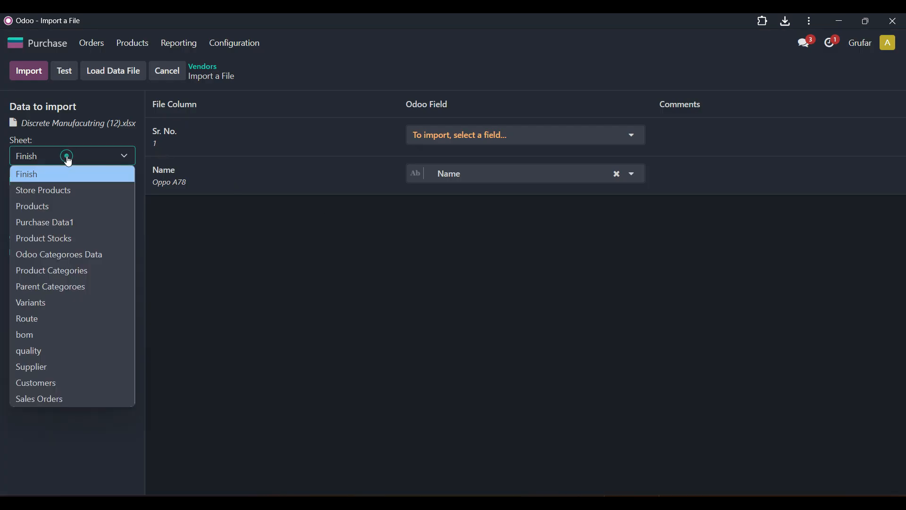
left_click(52, 366)
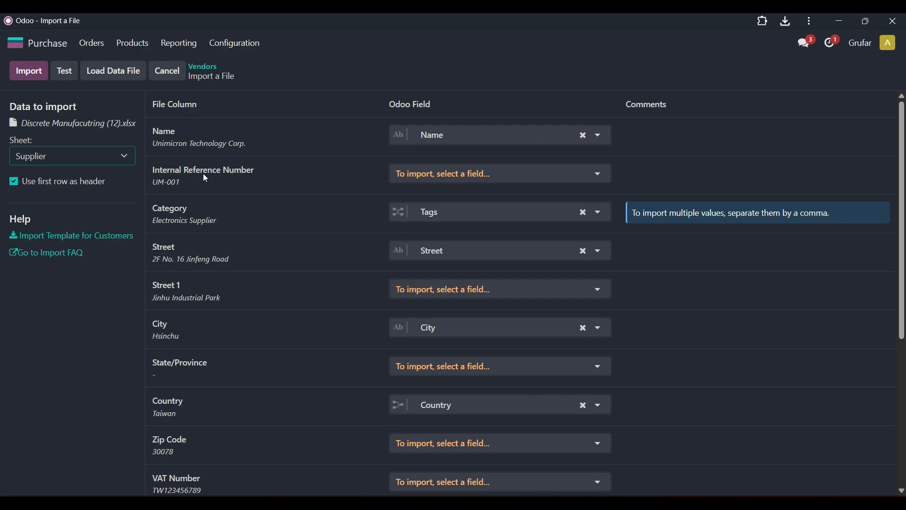
Map the Internal Reference Number file column to the Odoo field Reference
left_click(429, 173)
left_click(446, 199)
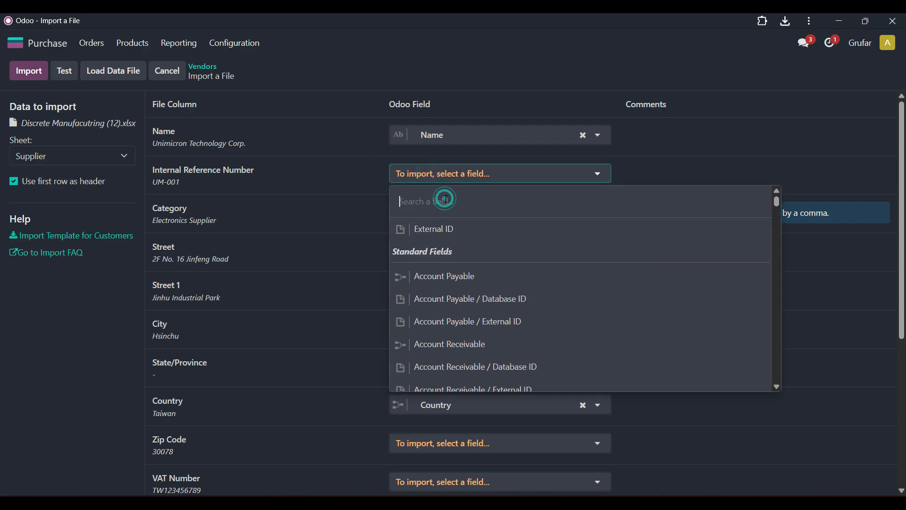
type("ref")
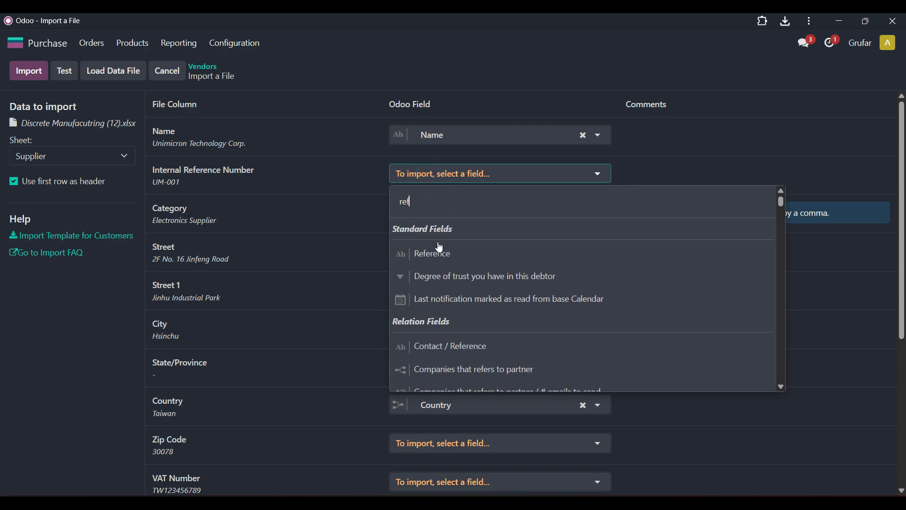
left_click(436, 253)
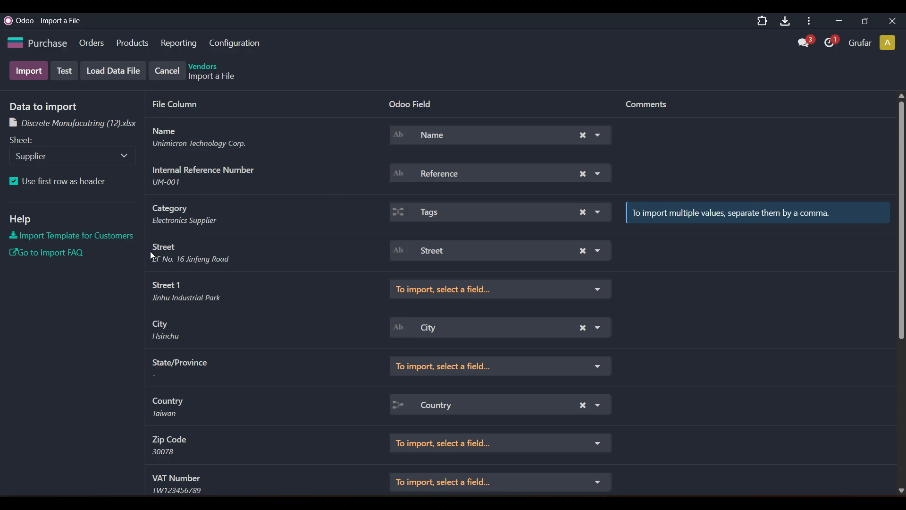
Map the Street 1 file column to the Odoo field Street2
mouse_move(176, 225)
left_click(469, 290)
scroll(618, 186, "down", 2)
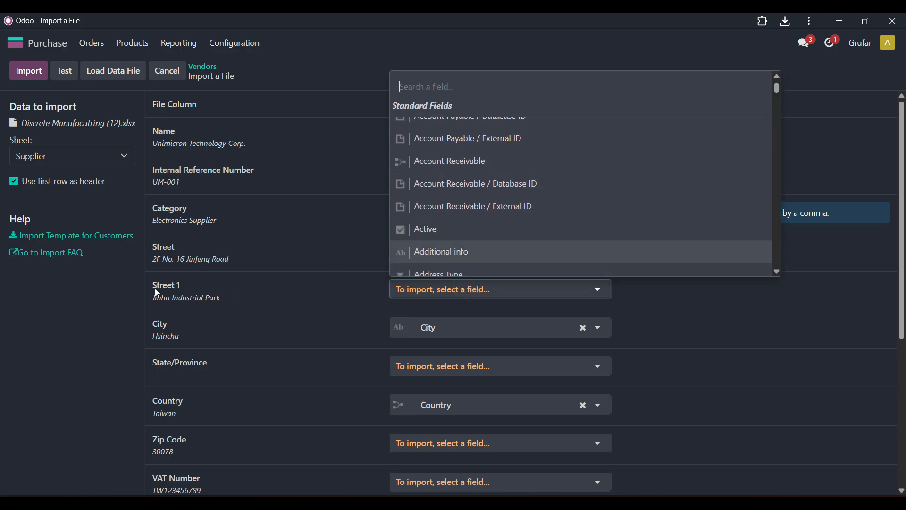
left_click(452, 86)
type("s")
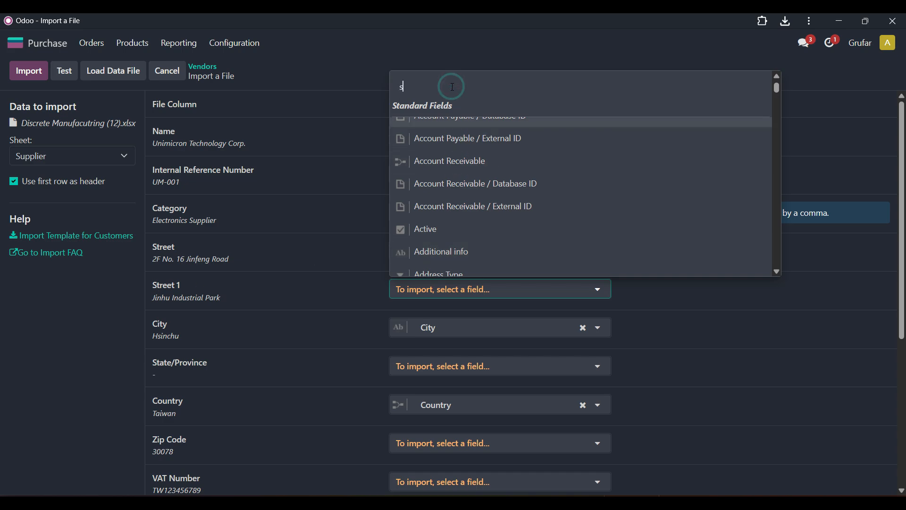
type("tree")
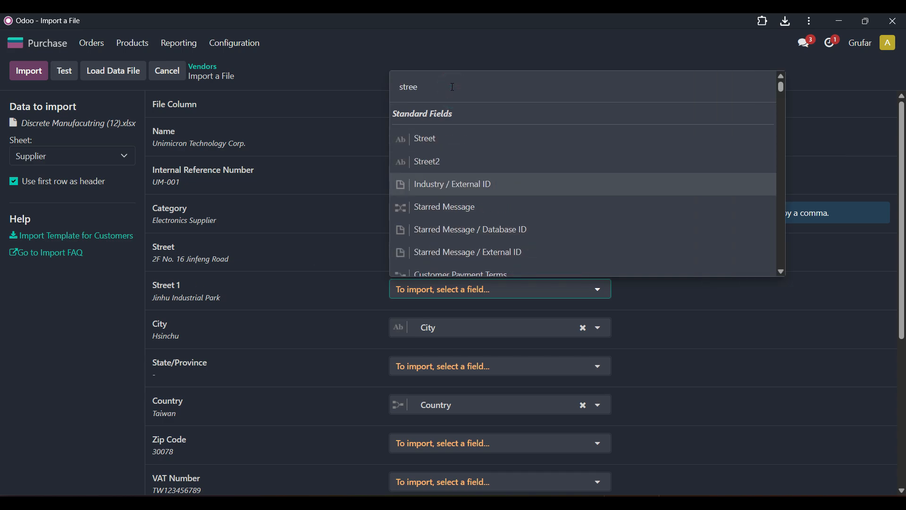
left_click(429, 161)
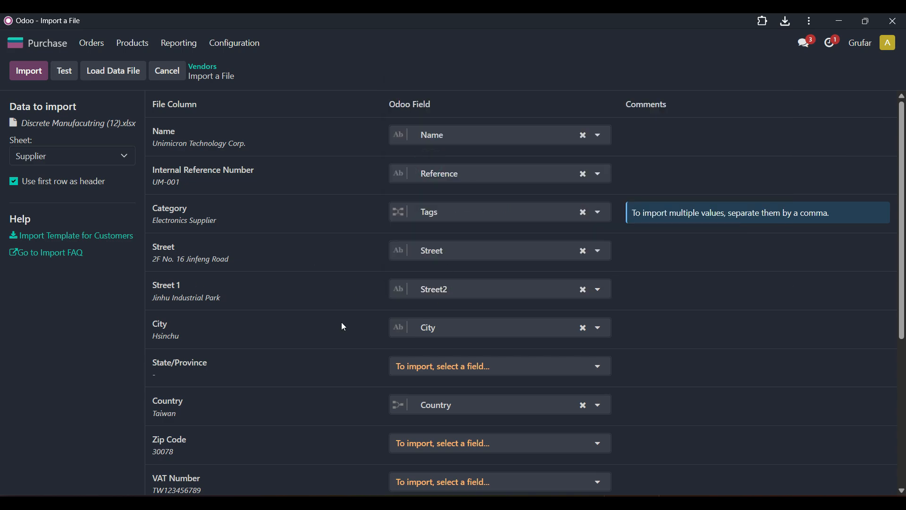
Map the State/Province file column to the standard Odoo field State
scroll(316, 366, "down", 1)
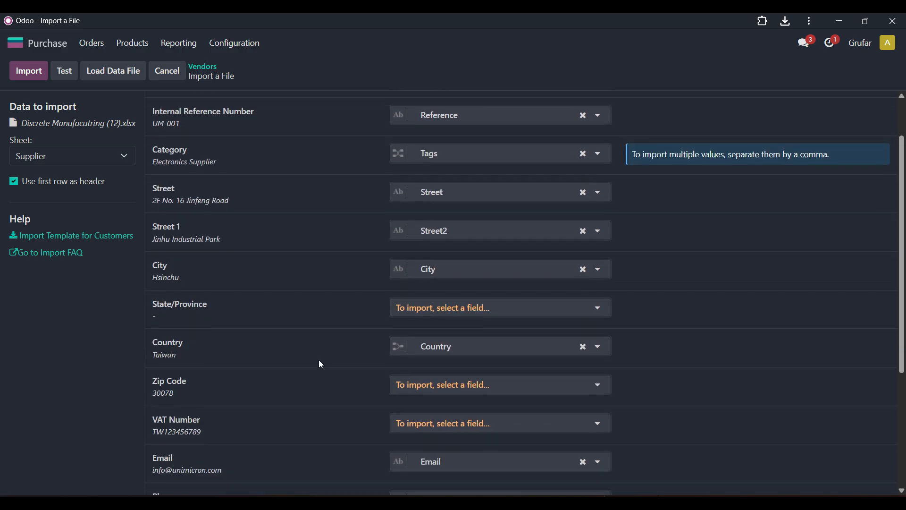
left_click(486, 310)
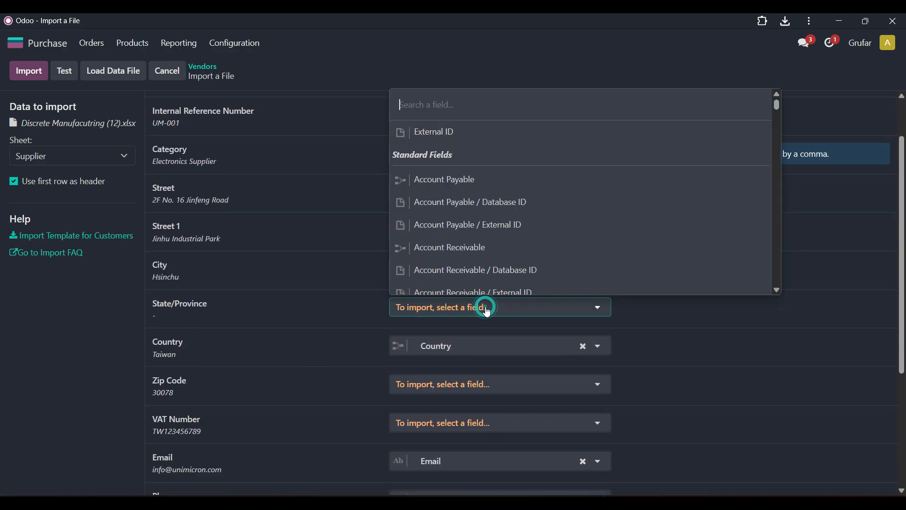
left_click(462, 103)
type("state")
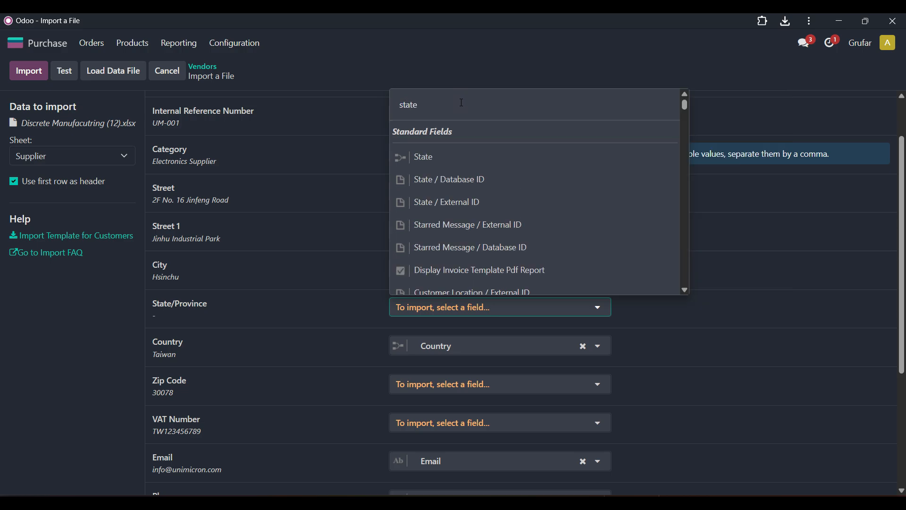
left_click(430, 155)
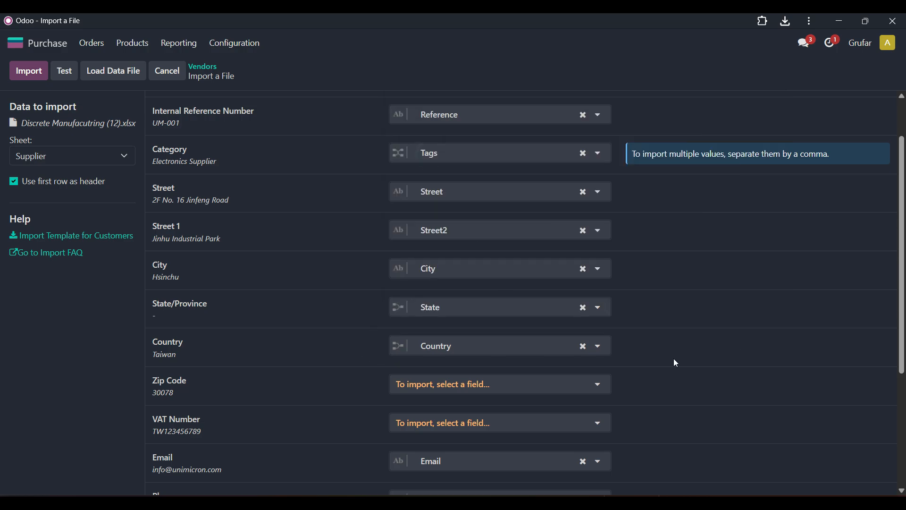
Map the Zip Code file column to the standard Odoo field Zip
scroll(674, 363, "down", 1)
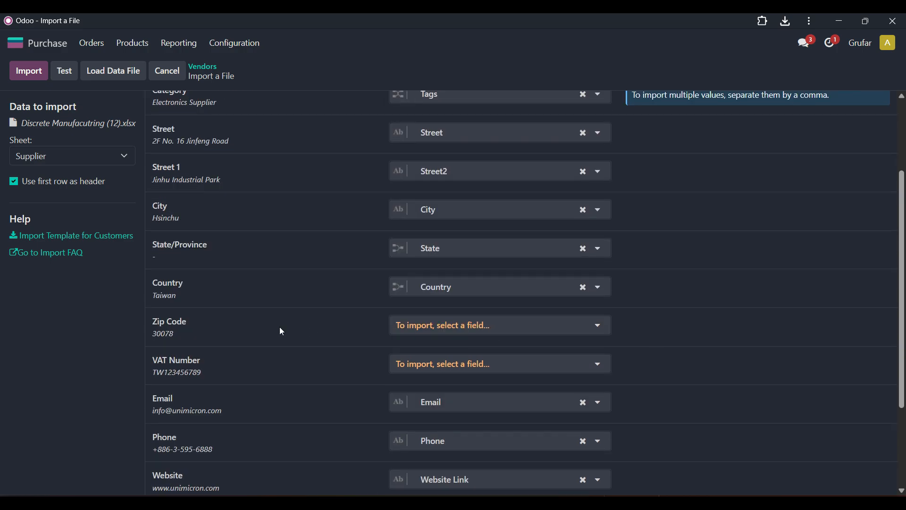
left_click(463, 325)
left_click(456, 121)
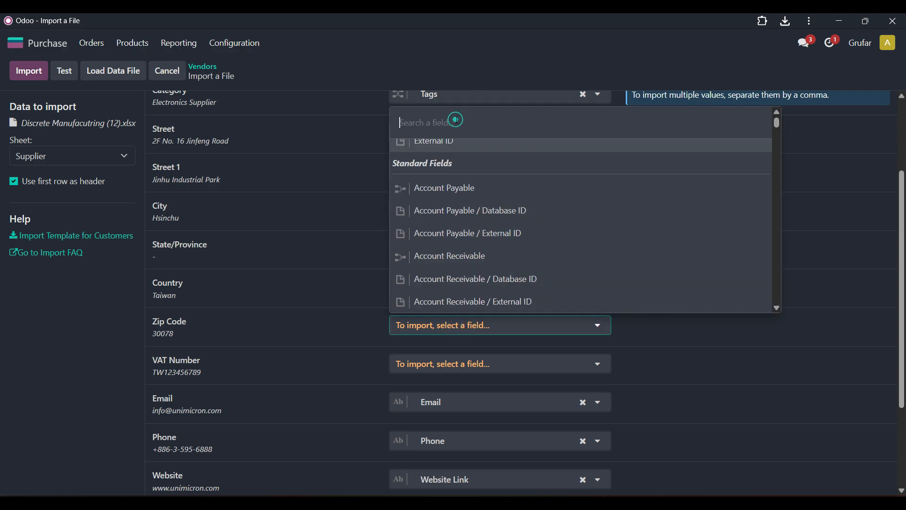
type("zip")
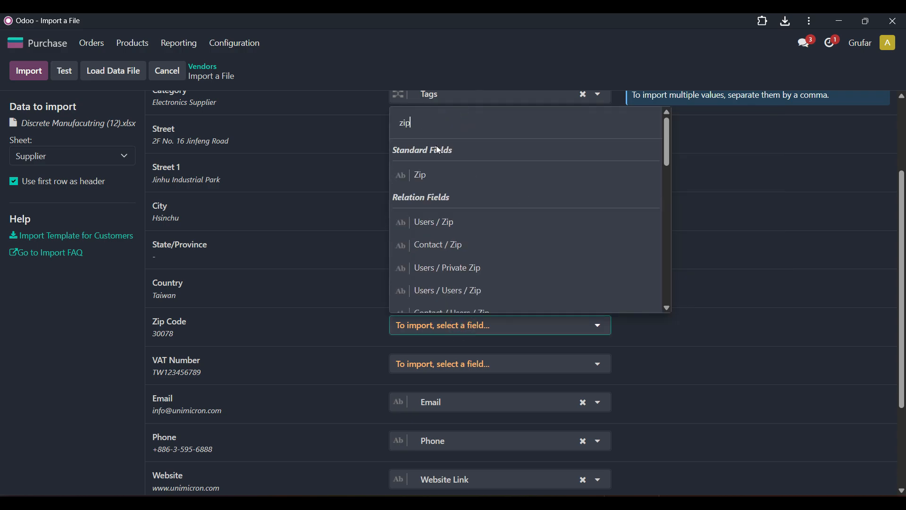
left_click(421, 174)
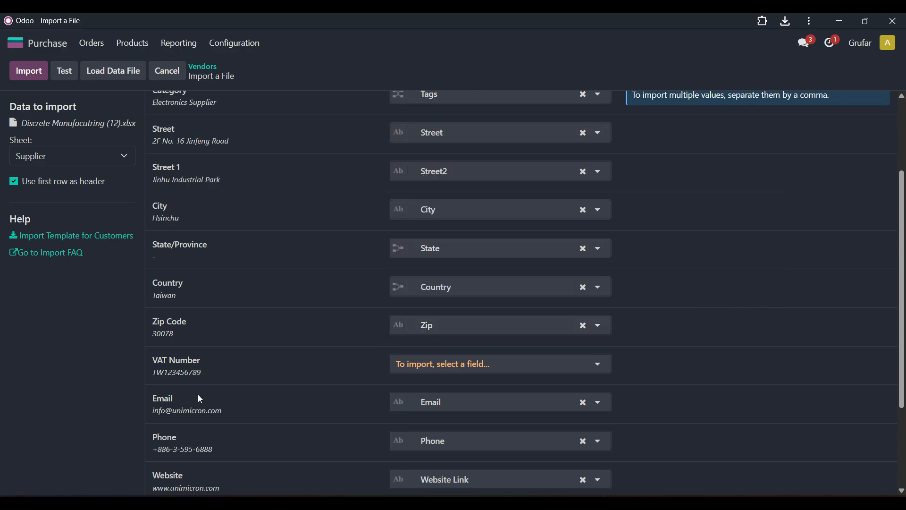
Search the available Odoo fields for "vat" to match the VAT Number column, then close the field list
left_click(409, 373)
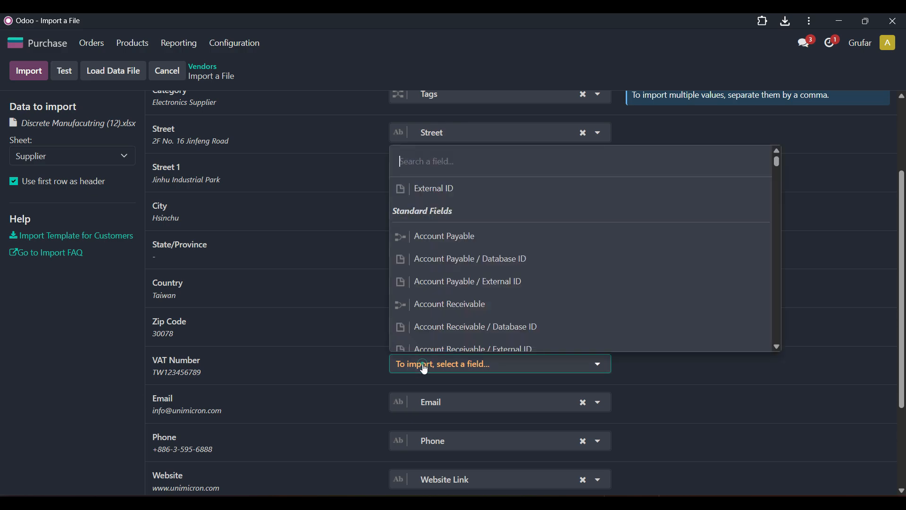
left_click(450, 161)
type("vat")
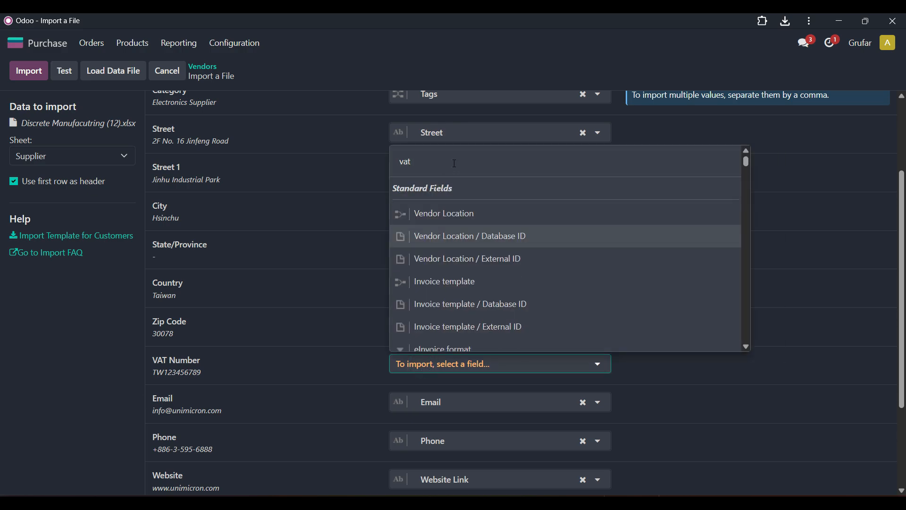
scroll(609, 226, "down", 5)
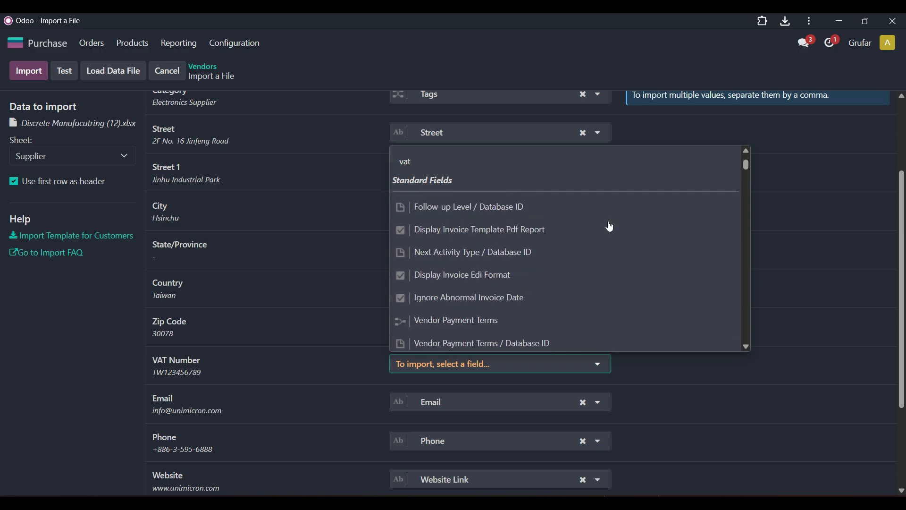
scroll(611, 226, "down", 5)
scroll(611, 226, "up", 10)
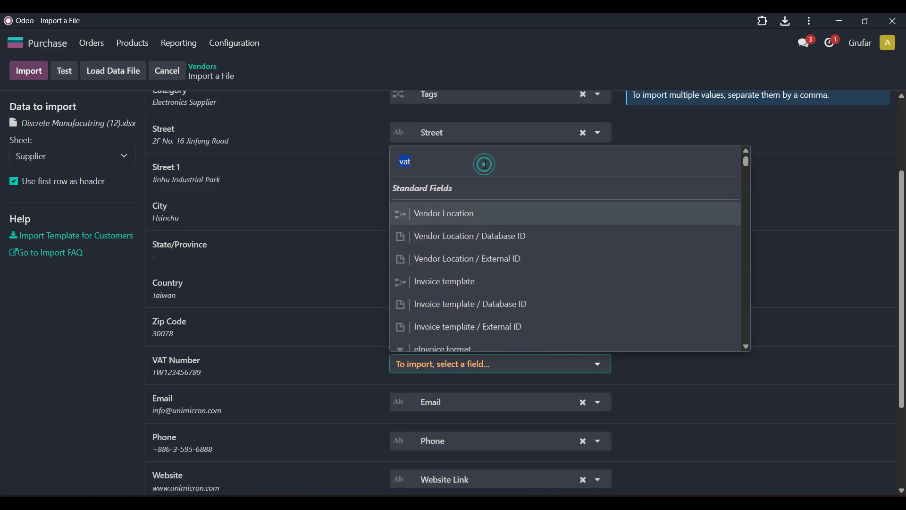
type("Vat")
left_click(245, 379)
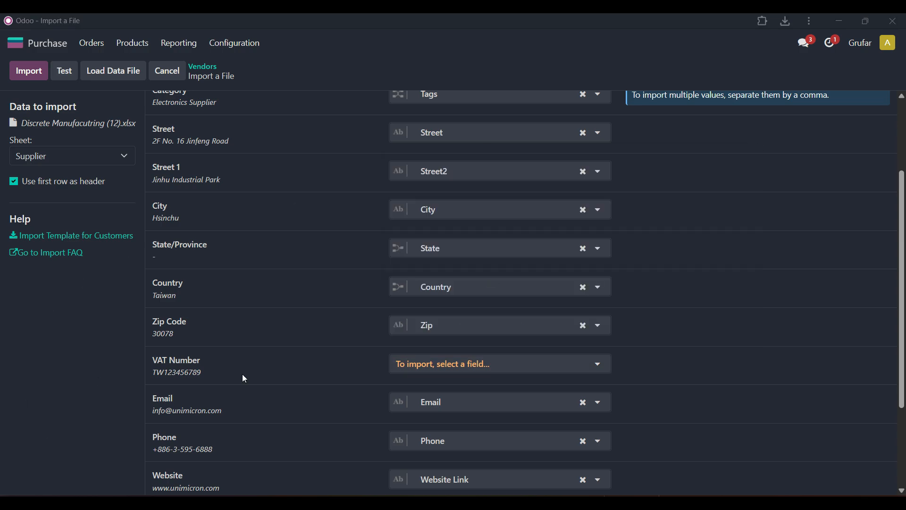
Map the VAT Number file column to the standard Odoo field Tax ID
left_click(476, 368)
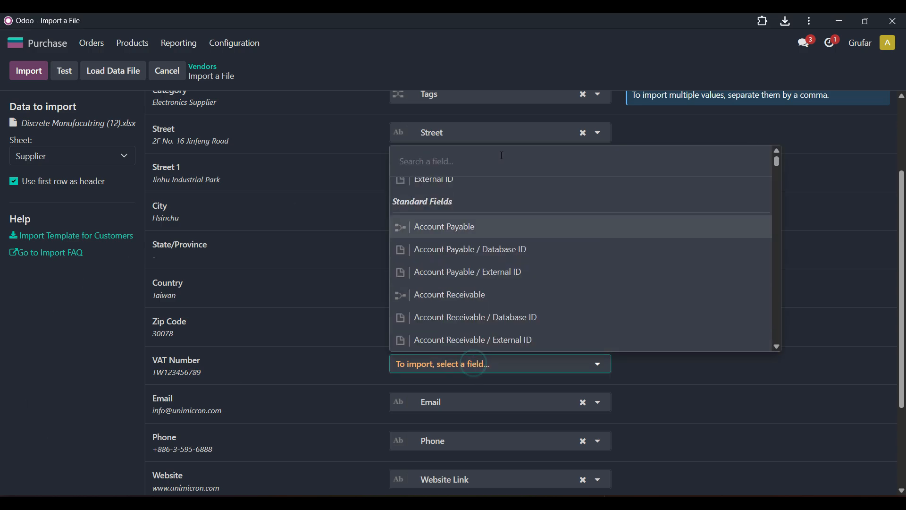
type("tax")
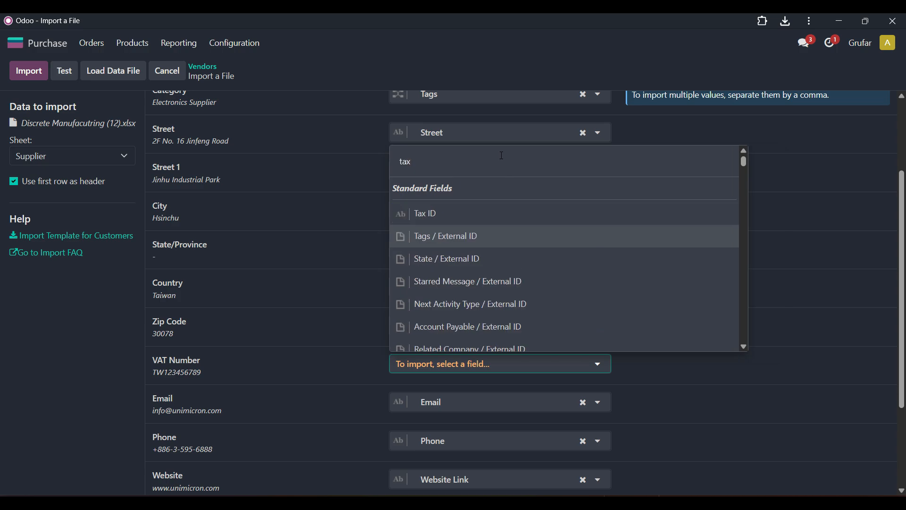
left_click(430, 212)
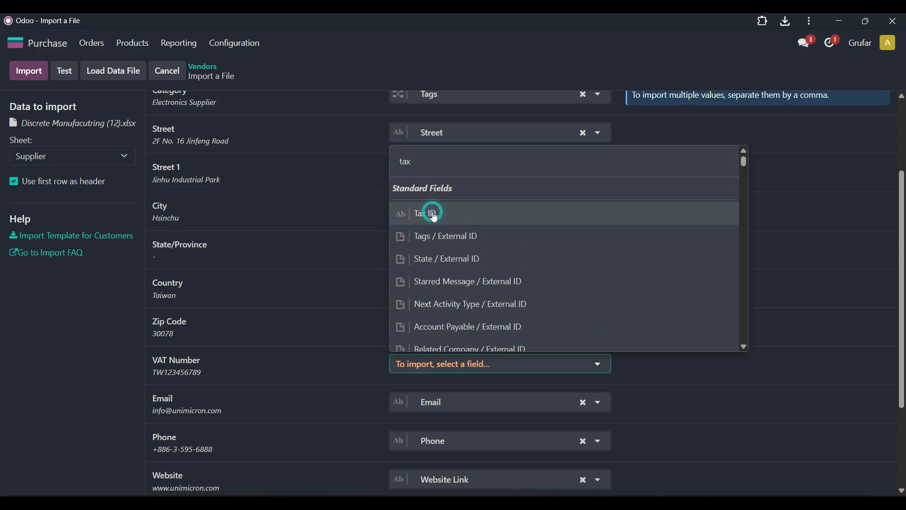
Map the IBAN file column to the Odoo relation field Banks / Account Number
scroll(338, 368, "down", 3)
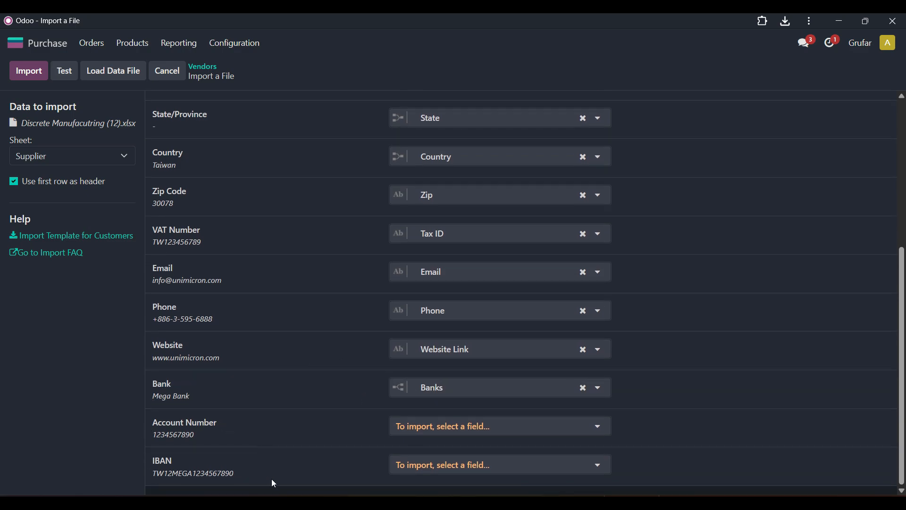
left_click(473, 465)
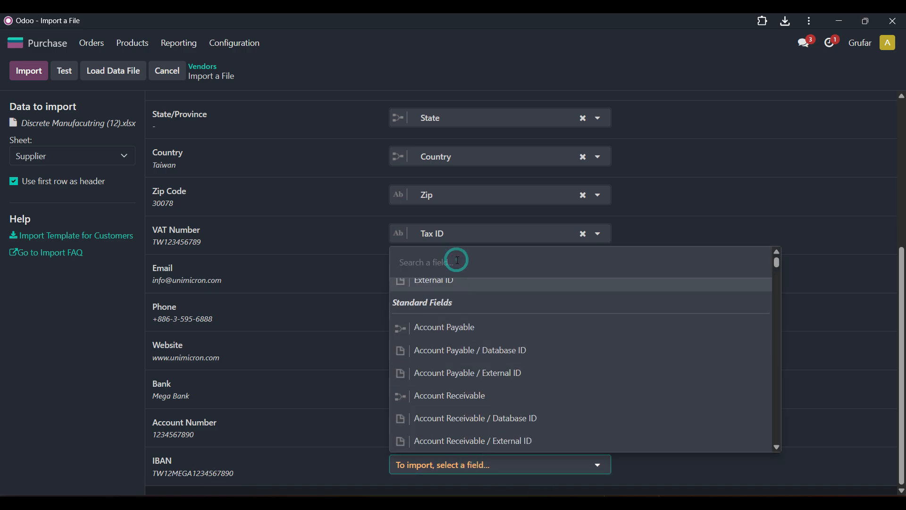
type("bank")
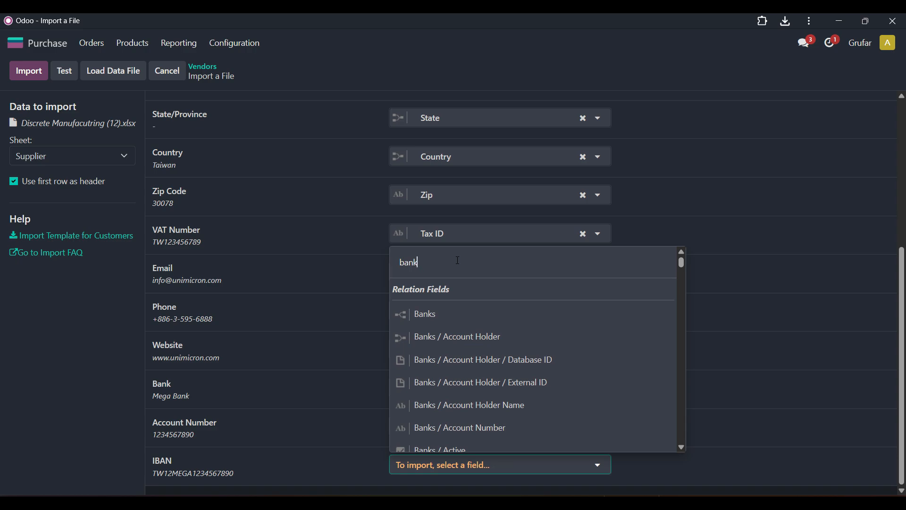
left_click(487, 431)
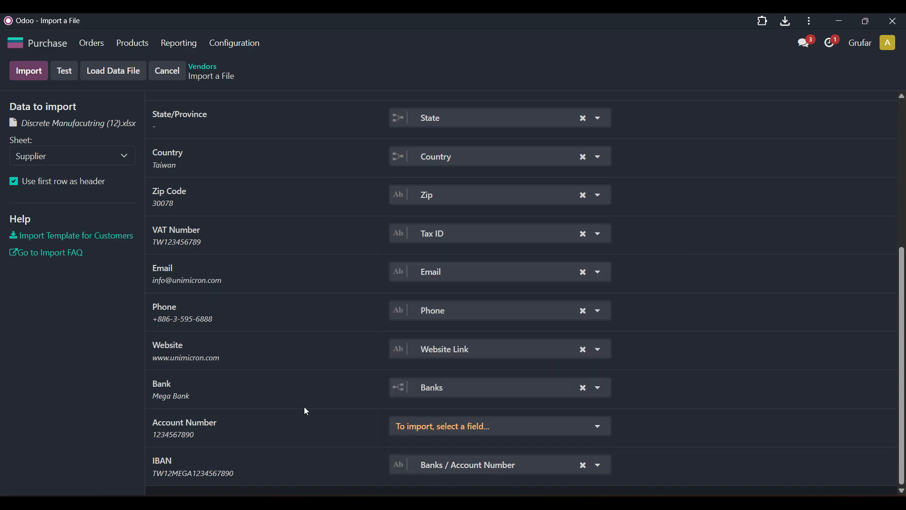
Test the vendor import and review the comments on the Category, State/Province and Bank columns
scroll(213, 199, "up", 6)
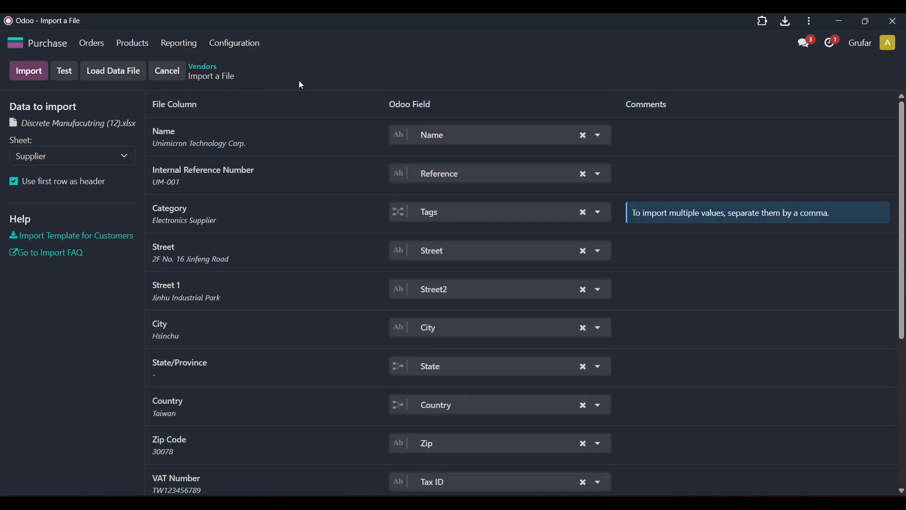
left_click(63, 71)
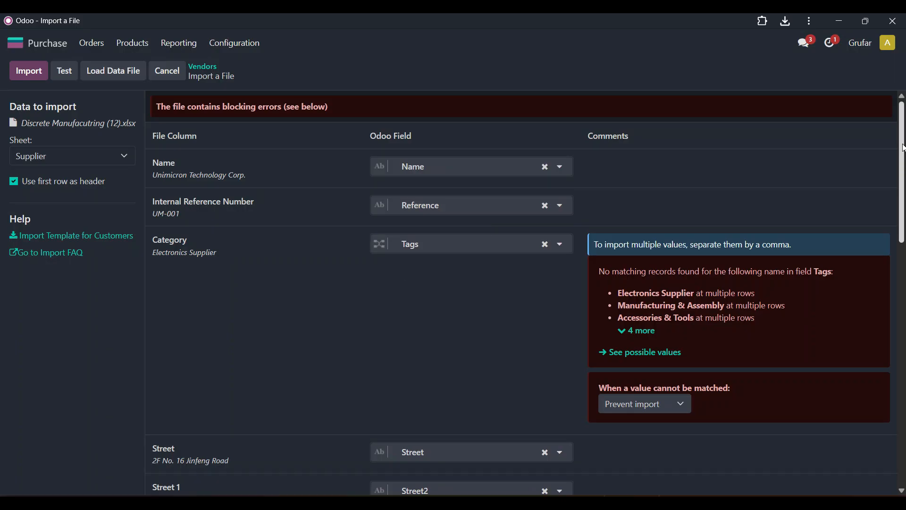
scroll(904, 148, "down", 6)
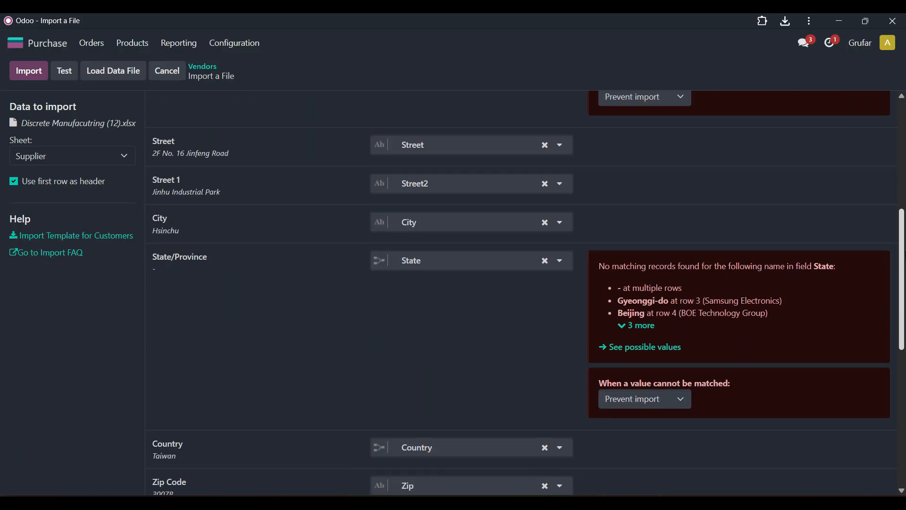
scroll(891, 412, "down", 8)
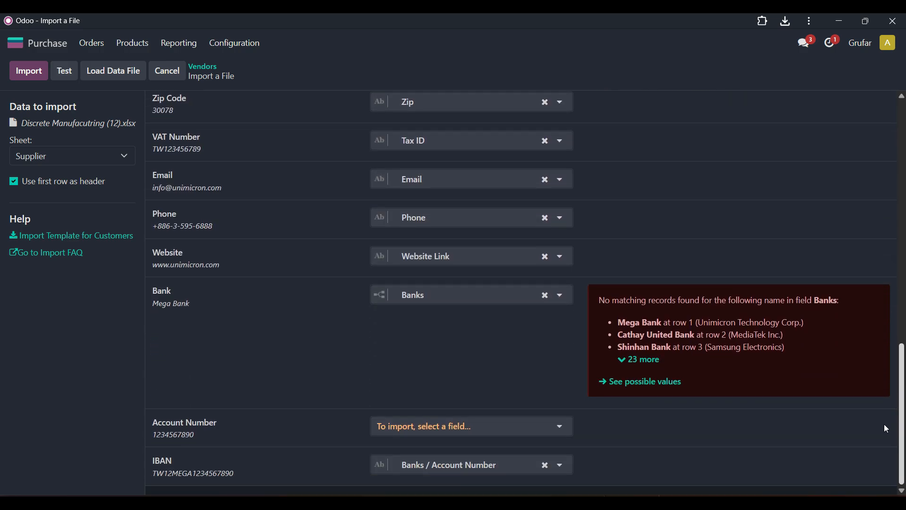
scroll(888, 429, "up", 8)
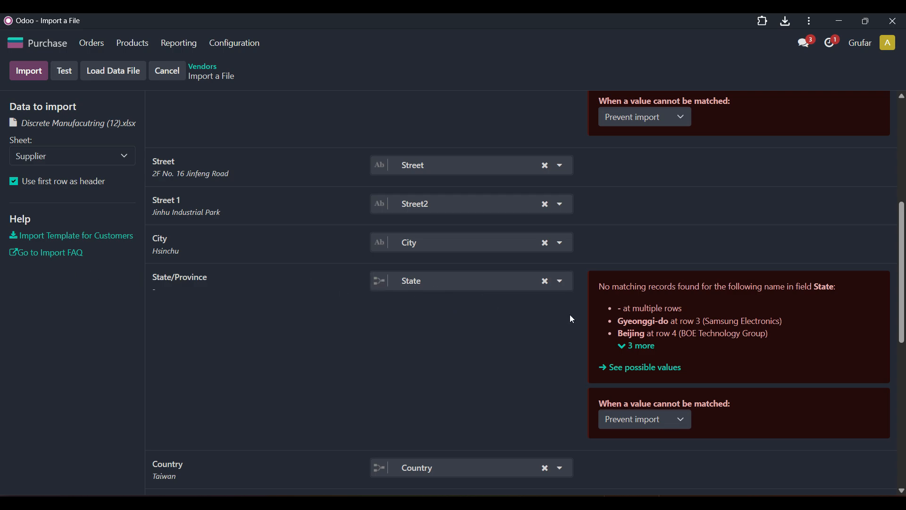
double_click(631, 321)
left_click_drag(631, 322, 662, 322)
scroll(804, 367, "down", 8)
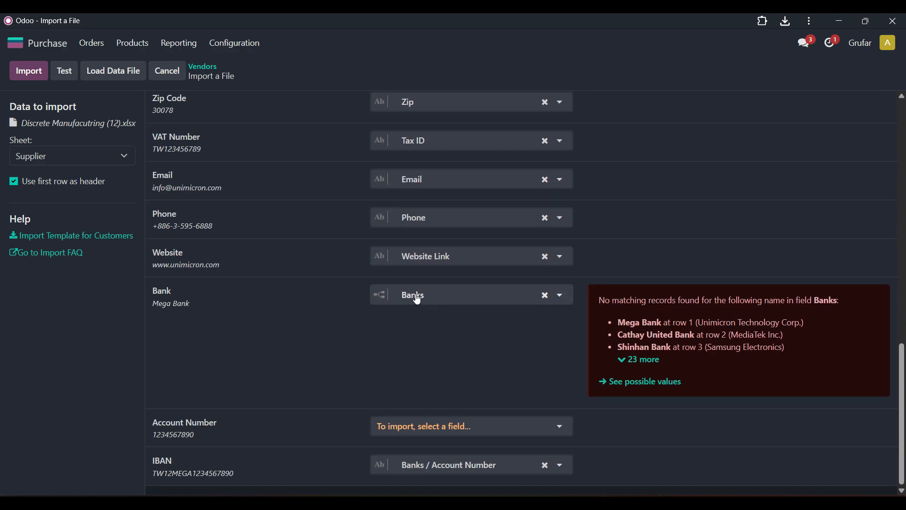
scroll(801, 367, "up", 8)
scroll(171, 273, "up", 5)
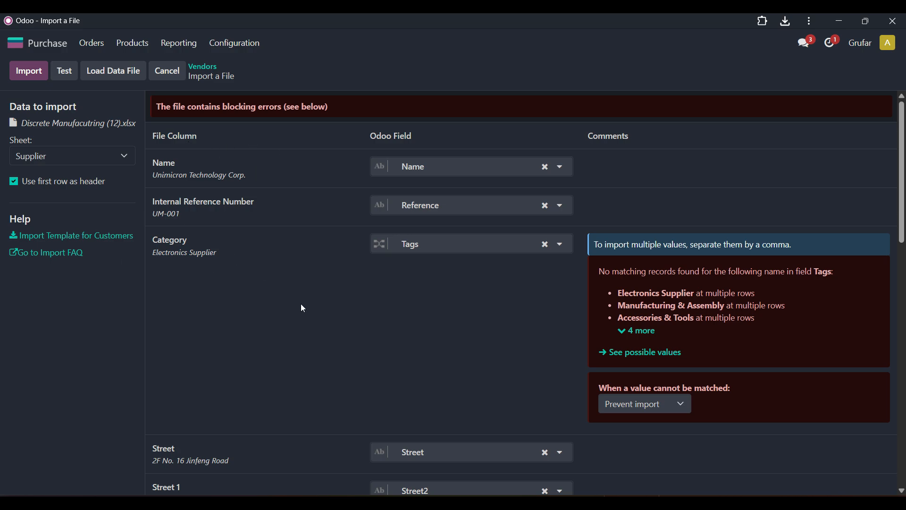
Set the Category column to create new values when a tag cannot be matched
scroll(303, 308, "down", 2)
left_click(640, 286)
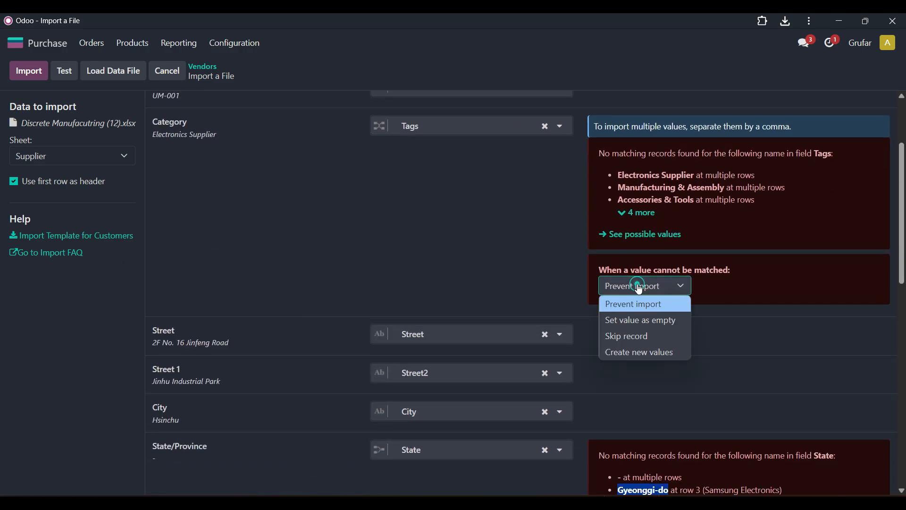
left_click(638, 357)
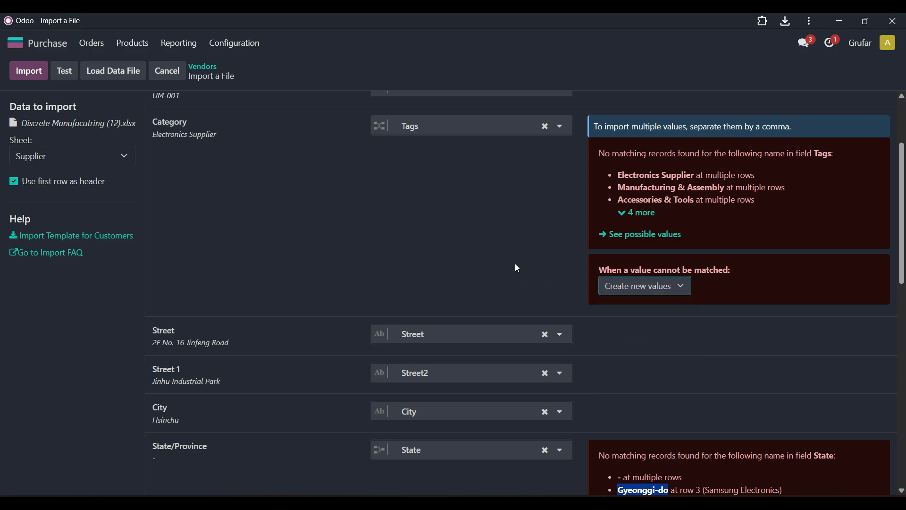
Set the State/Province column to set the value as empty when a state cannot be matched
scroll(517, 268, "up", 2)
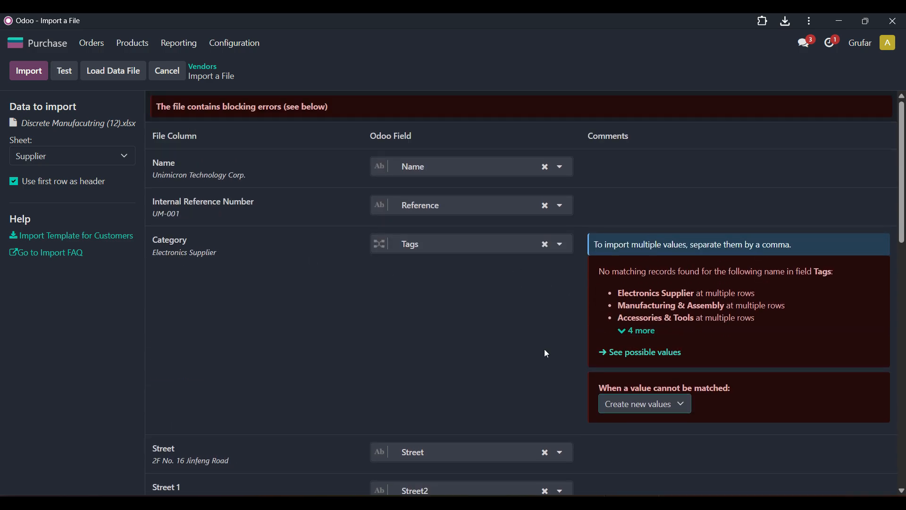
scroll(410, 322, "down", 4)
scroll(255, 307, "down", 2)
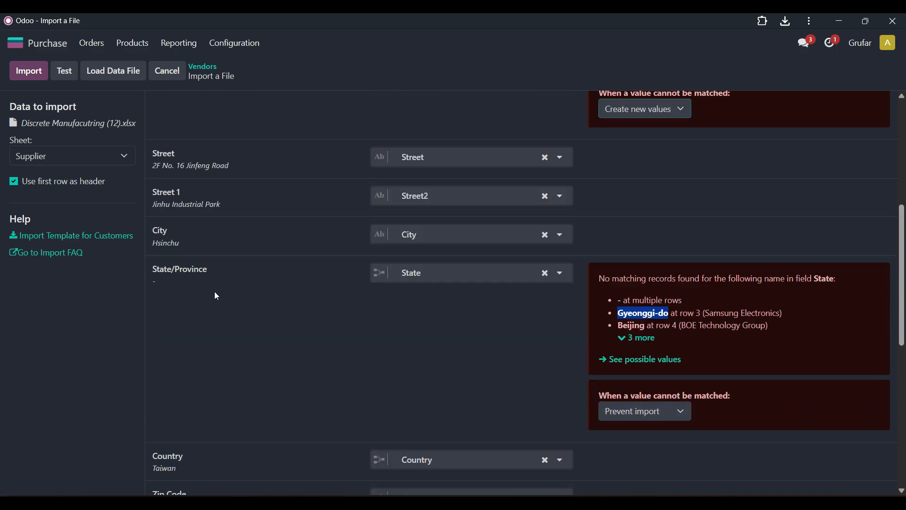
scroll(431, 345, "down", 2)
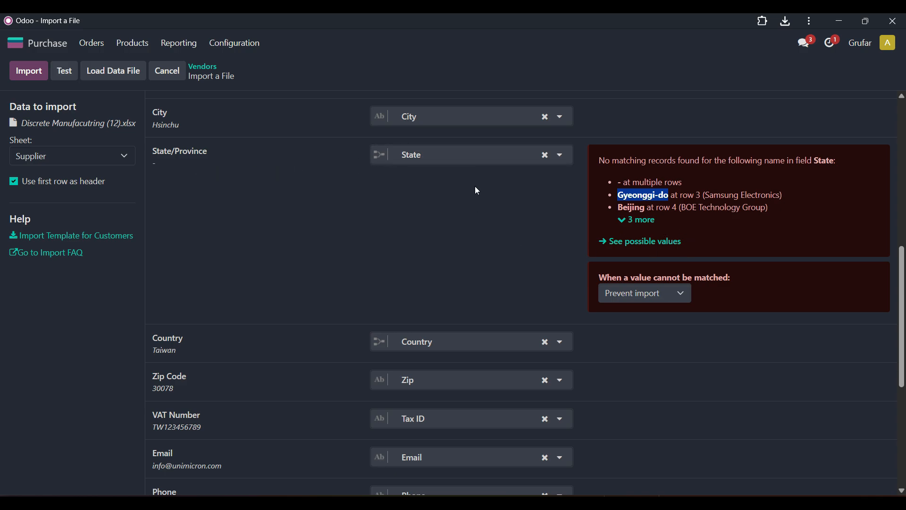
left_click(651, 296)
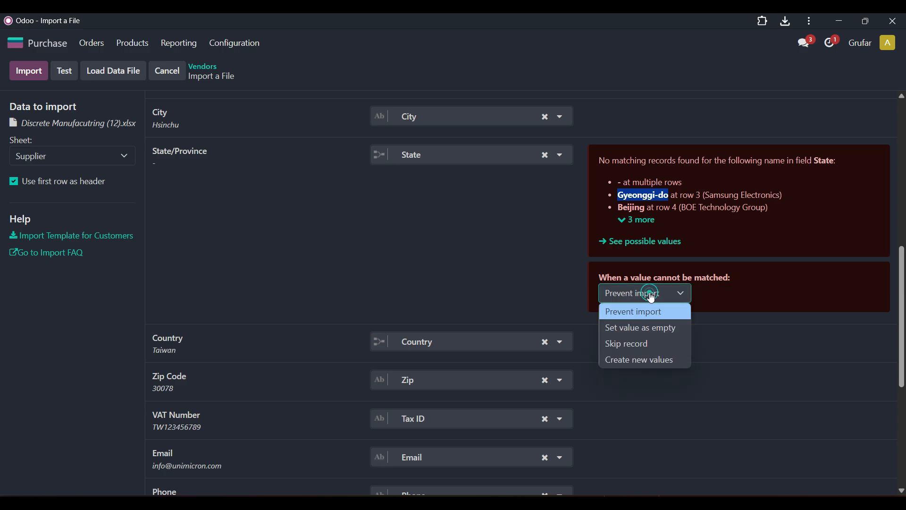
left_click(675, 329)
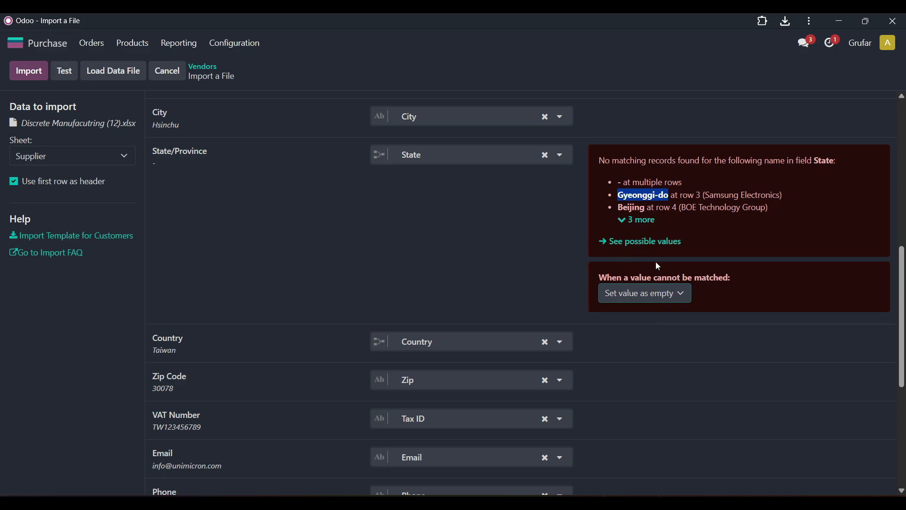
Check the possible values for the Bank column's Banks field, then close the list
scroll(392, 251, "down", 6)
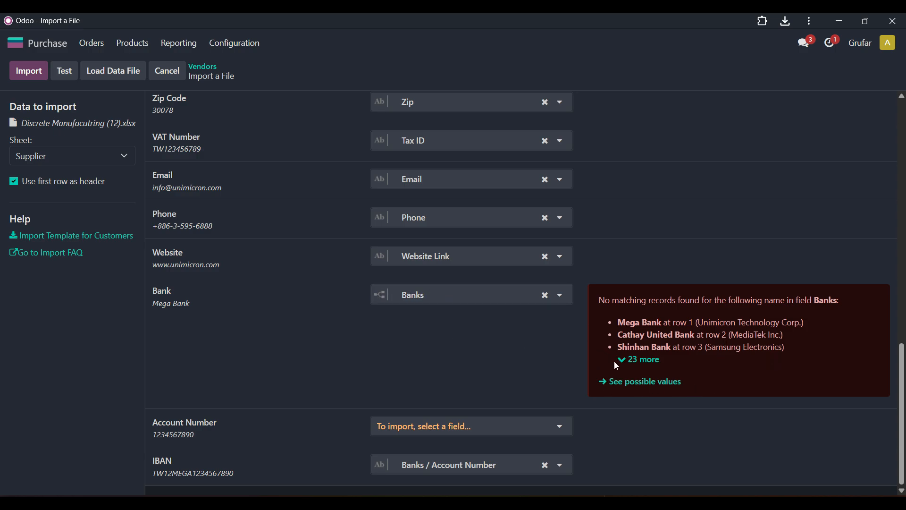
left_click(633, 383)
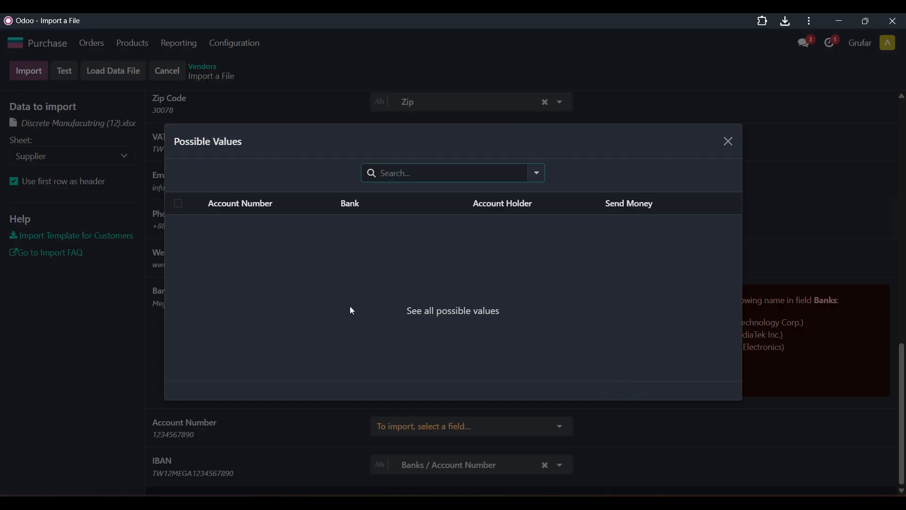
left_click(728, 141)
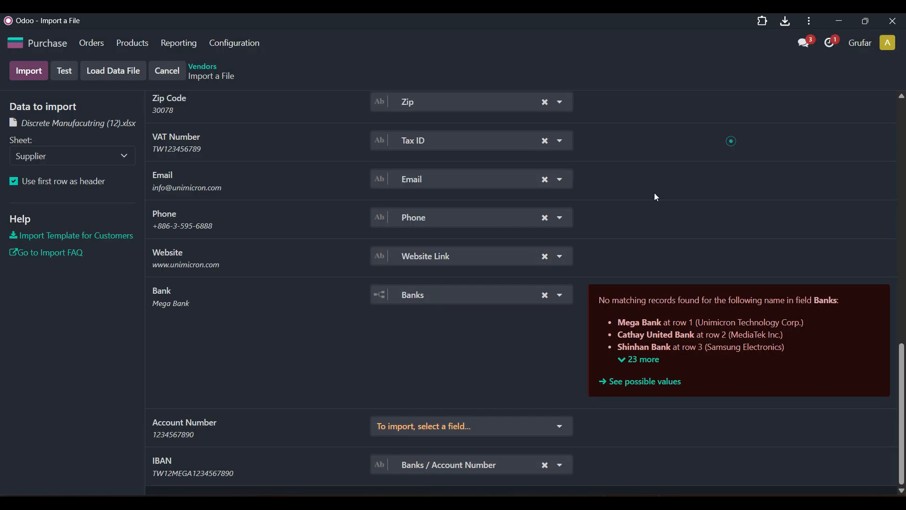
Remap the Bank file column to the Odoo relation field Banks / Bank
left_click(439, 298)
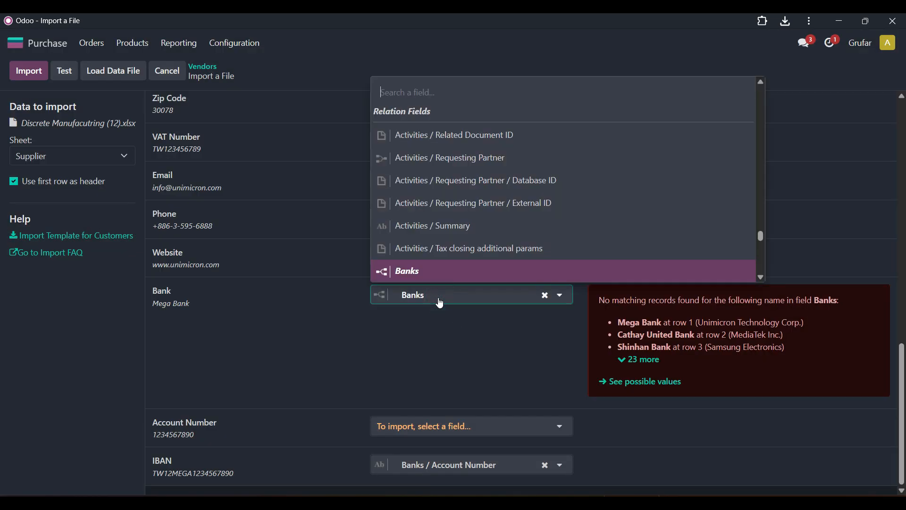
scroll(512, 231, "down", 2)
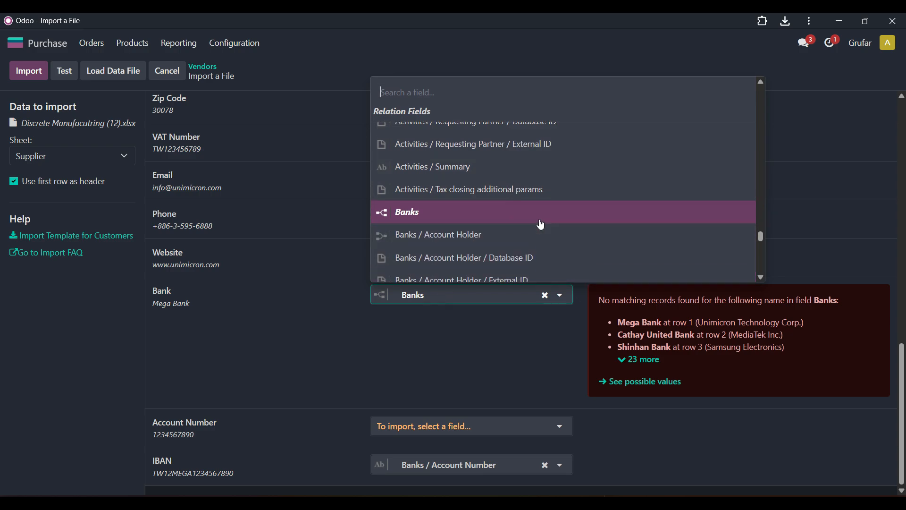
scroll(541, 225, "down", 2)
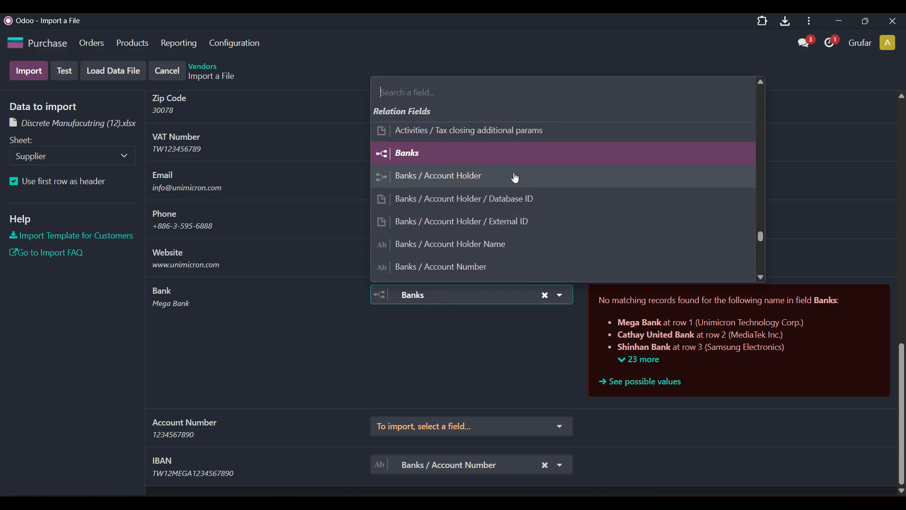
scroll(598, 206, "down", 2)
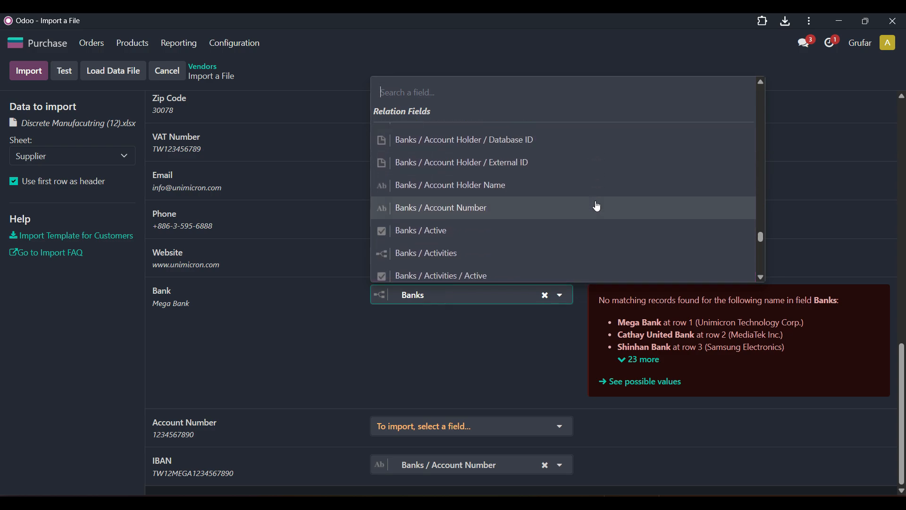
scroll(599, 206, "down", 4)
scroll(598, 206, "up", 2)
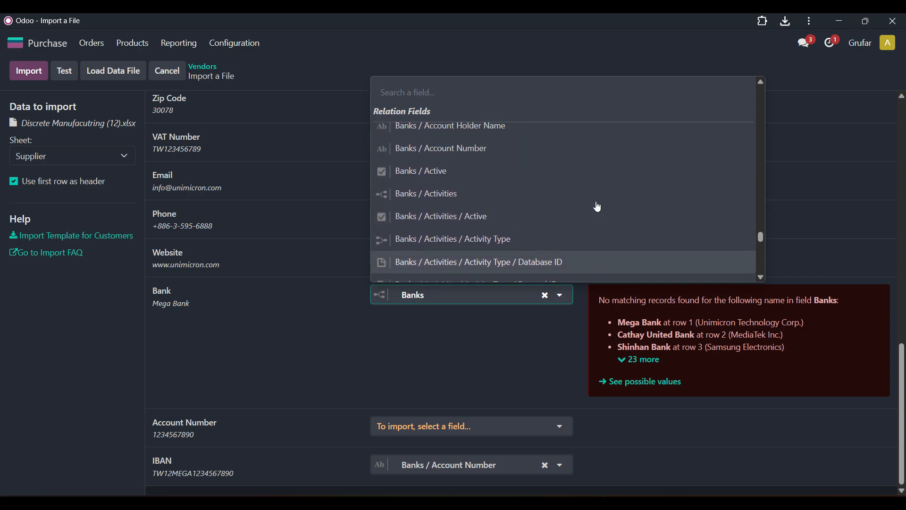
scroll(598, 207, "up", 4)
scroll(597, 205, "down", 3)
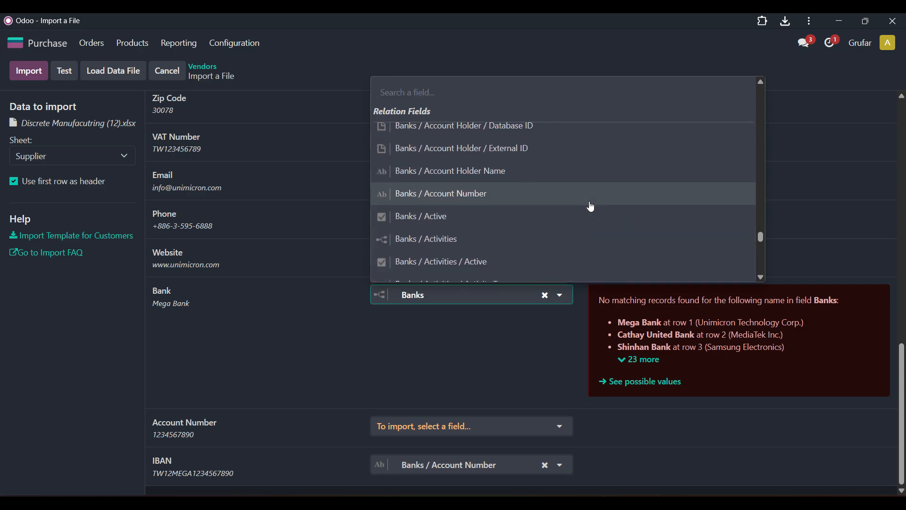
scroll(592, 207, "down", 6)
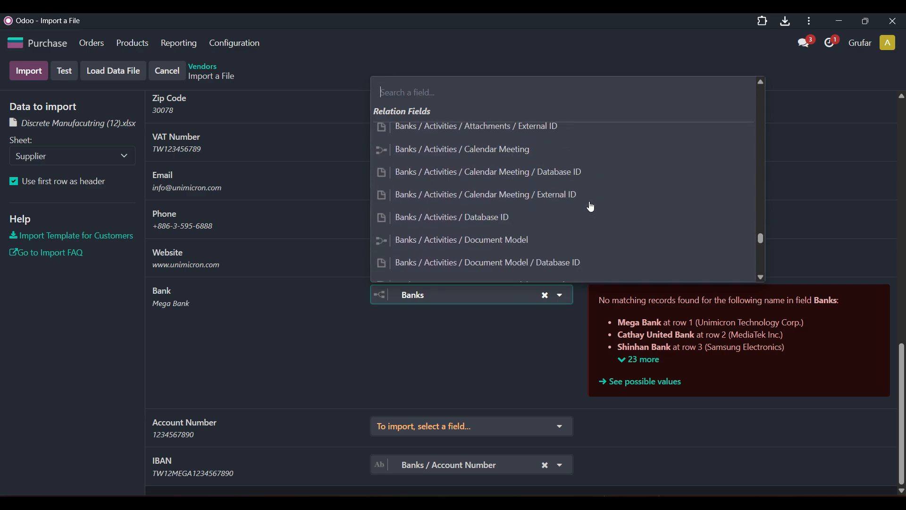
scroll(592, 207, "down", 4)
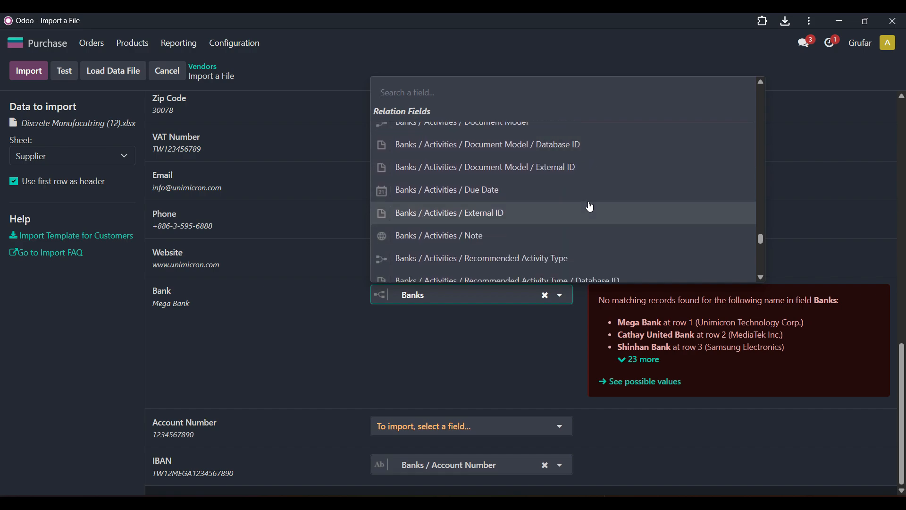
scroll(590, 207, "down", 8)
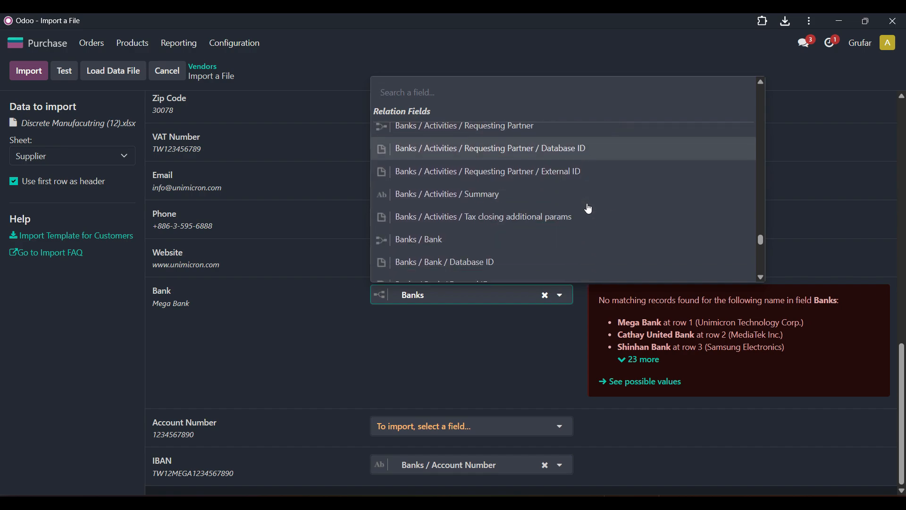
scroll(589, 207, "down", 2)
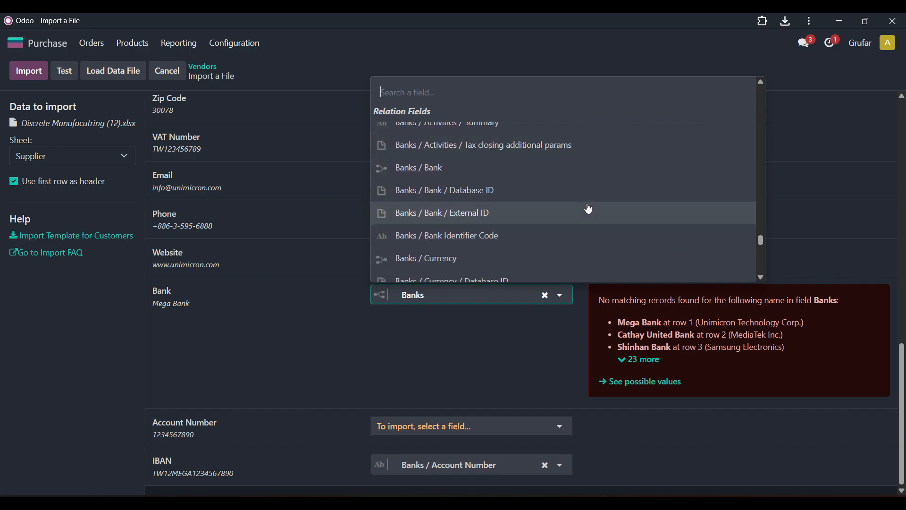
left_click(458, 175)
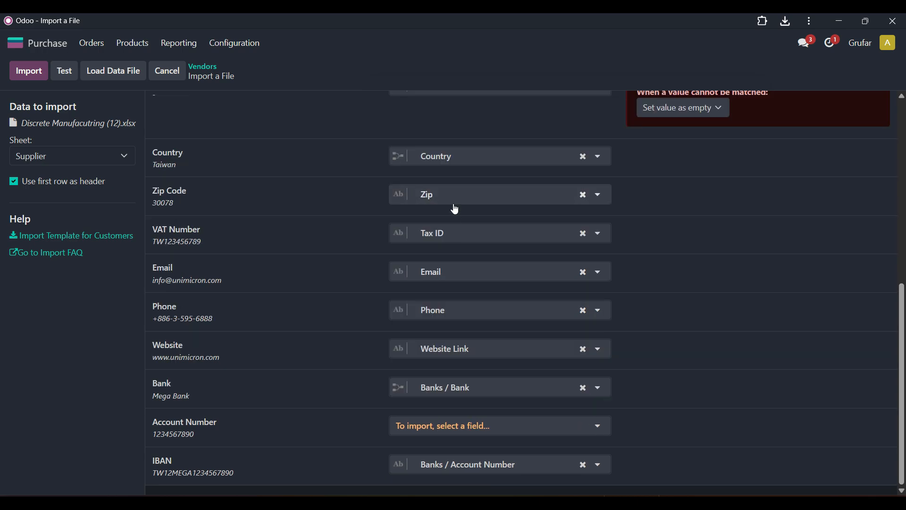
Test the vendor import again with the Bank column mapped to Banks / Bank
left_click(897, 433)
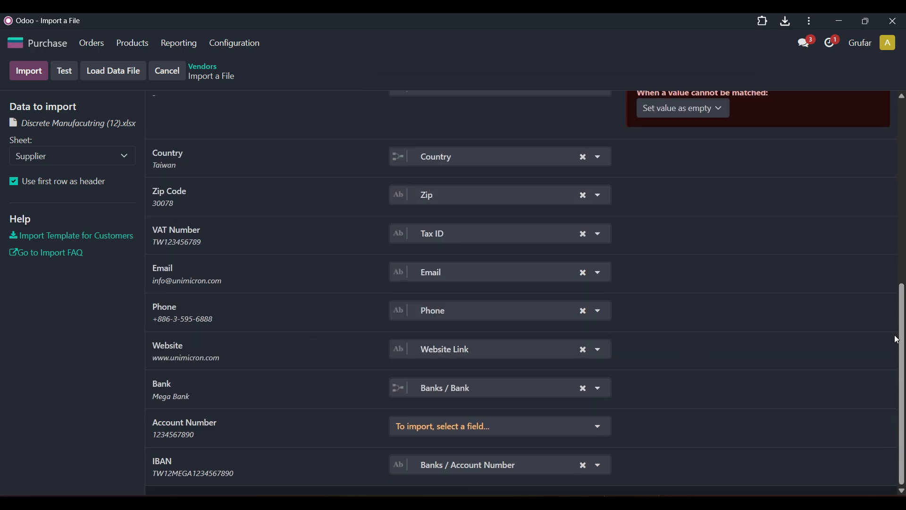
left_click_drag(902, 345, 885, 138)
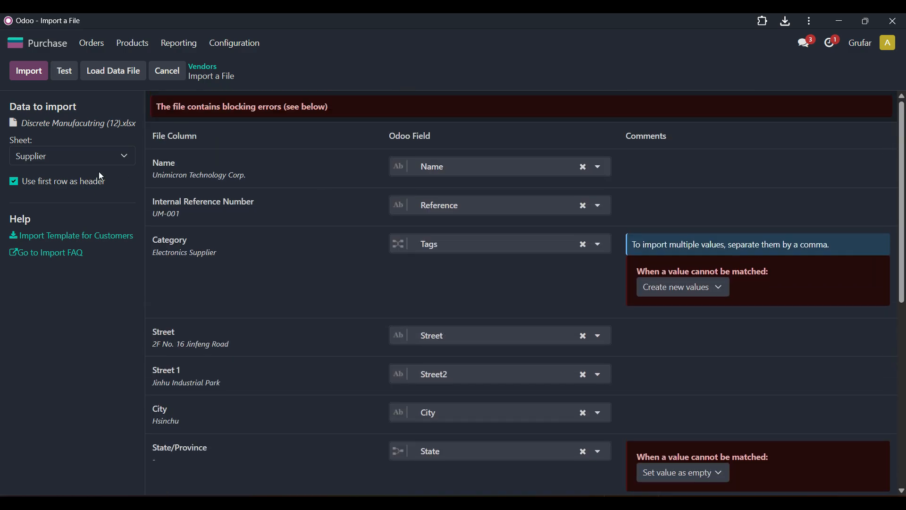
left_click(64, 71)
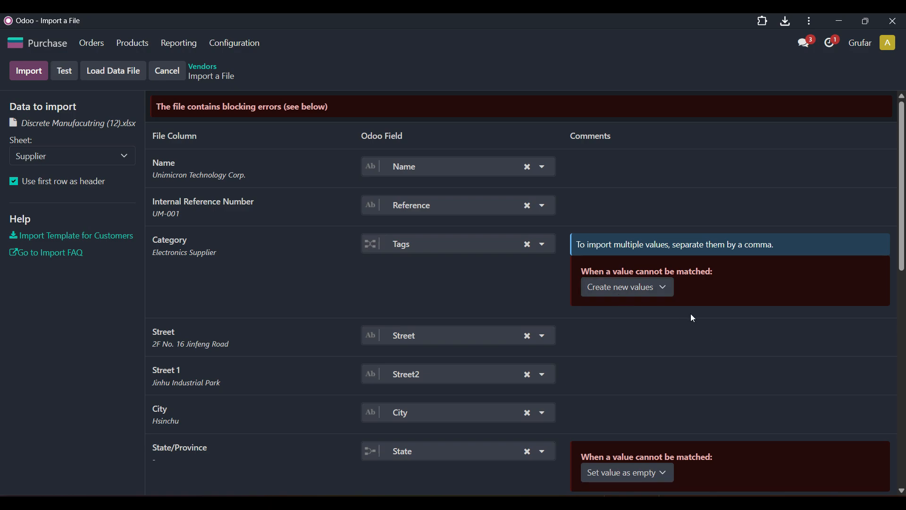
Set the Bank column to create new values when a bank cannot be matched
left_click(628, 293)
left_click(632, 286)
scroll(737, 365, "down", 10)
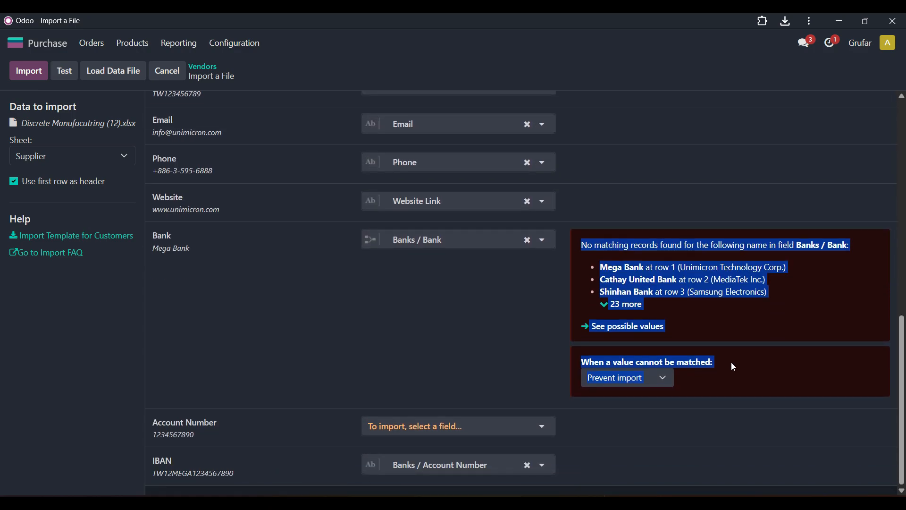
left_click(727, 325)
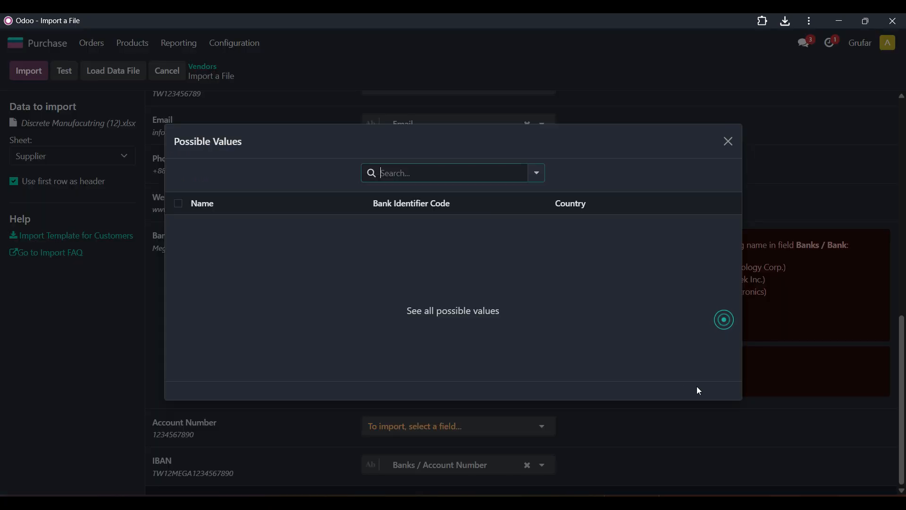
left_click(729, 142)
left_click(626, 377)
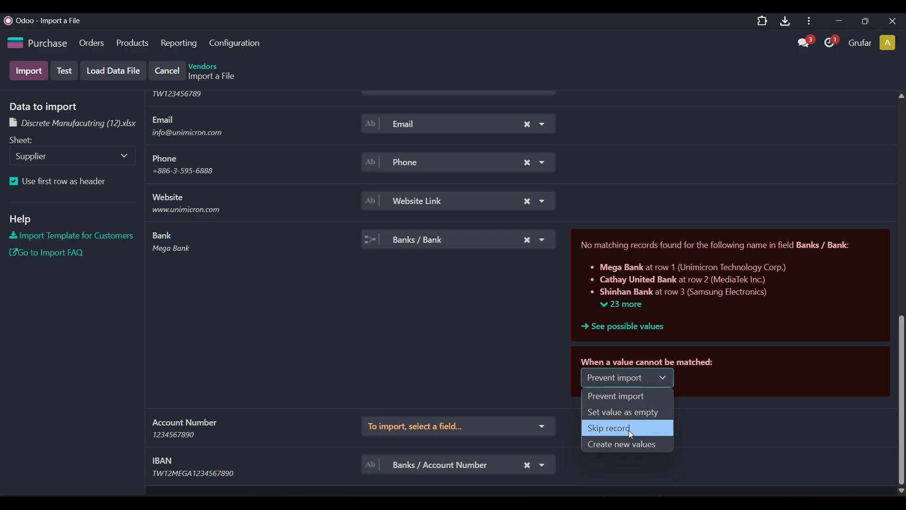
left_click(627, 443)
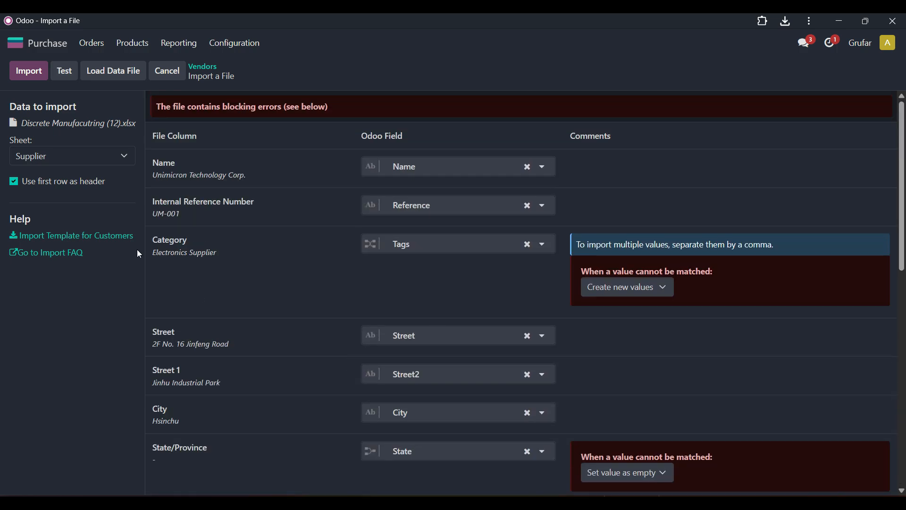
Retest the Supplier sheet and import the vendors
left_click(64, 71)
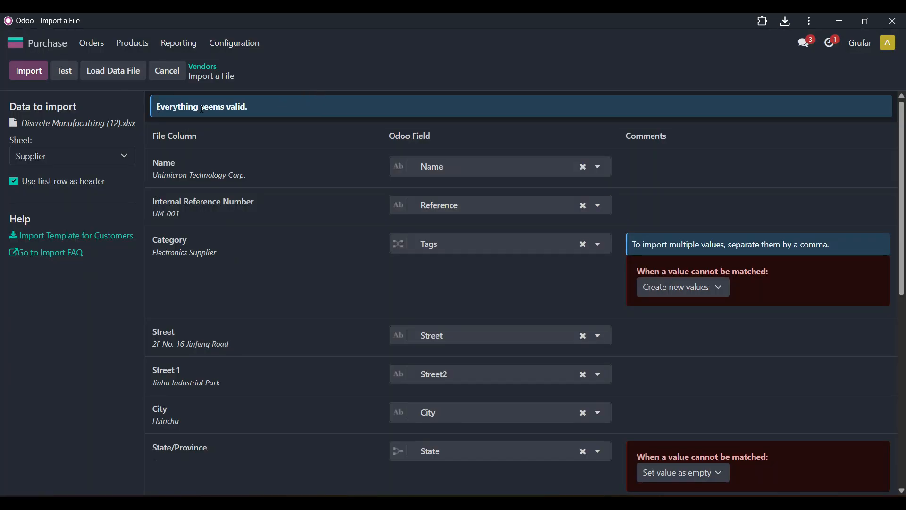
left_click(26, 72)
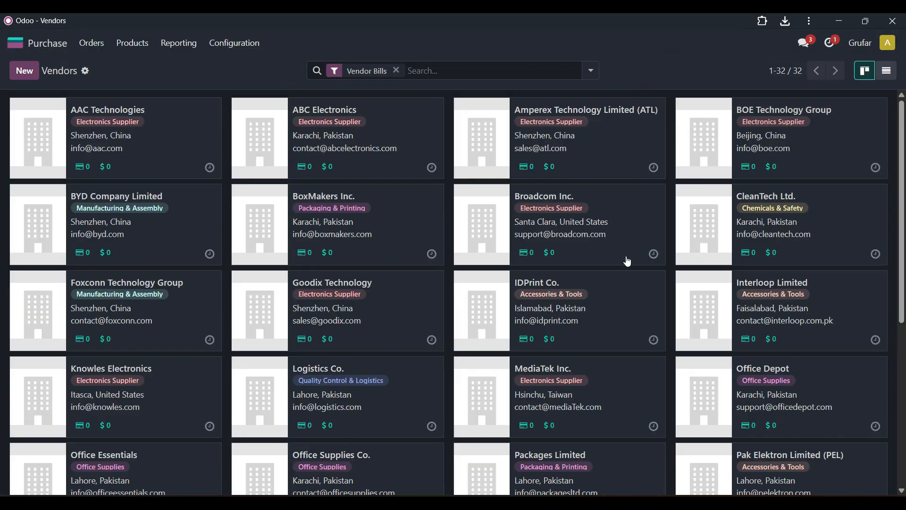
Look through the imported vendor cards and switch the vendors to list view
scroll(628, 261, "down", 5)
scroll(627, 266, "up", 5)
scroll(696, 249, "down", 6)
scroll(697, 249, "up", 6)
left_click(591, 71)
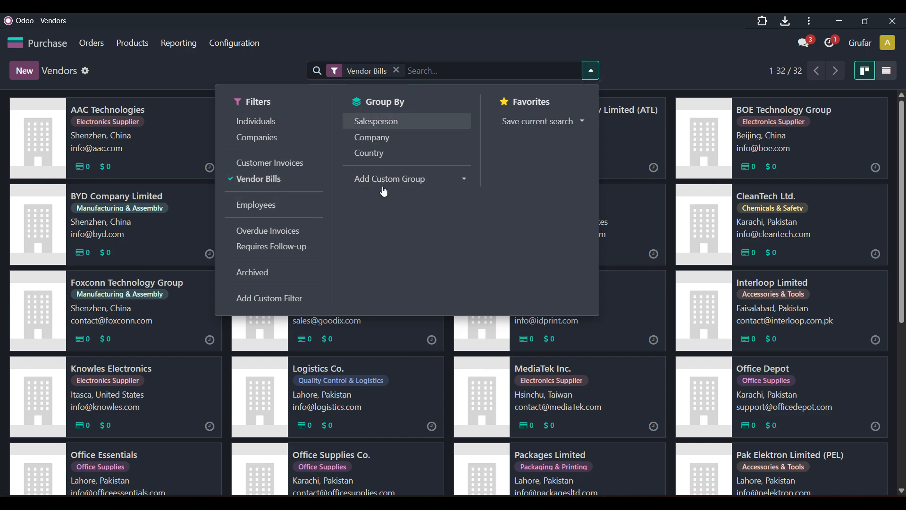
left_click(887, 71)
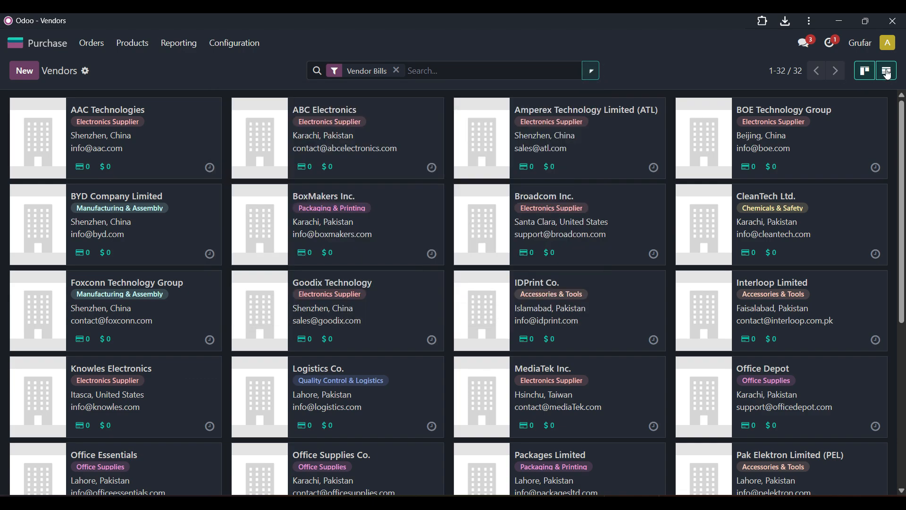
left_click(887, 71)
Group the vendor list by Tags with a custom group
left_click(591, 70)
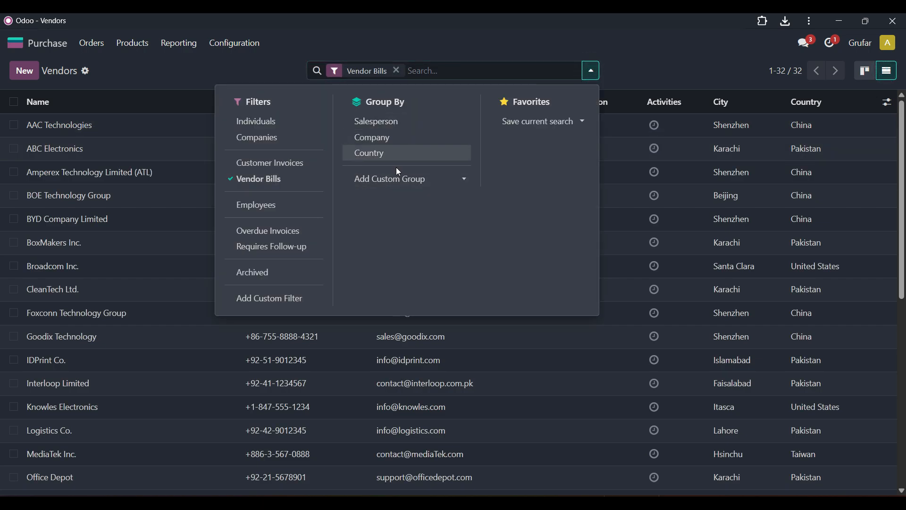
left_click(373, 177)
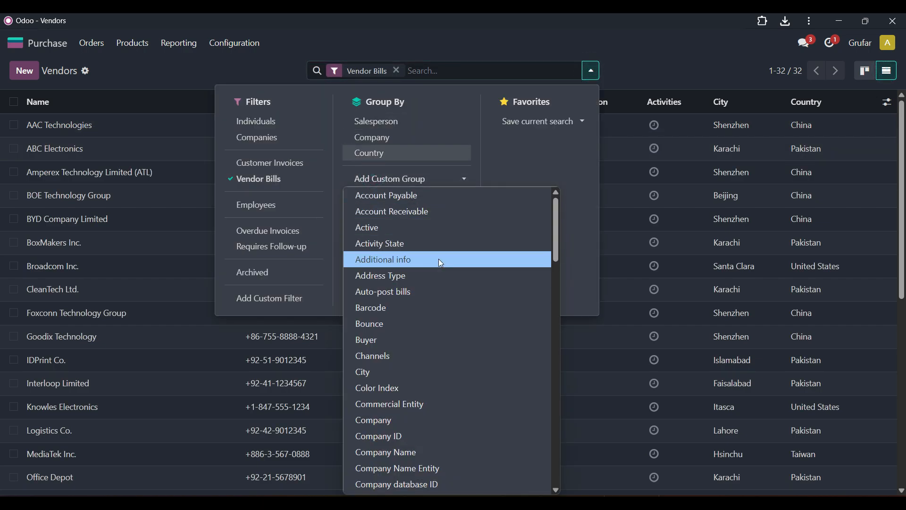
key("c")
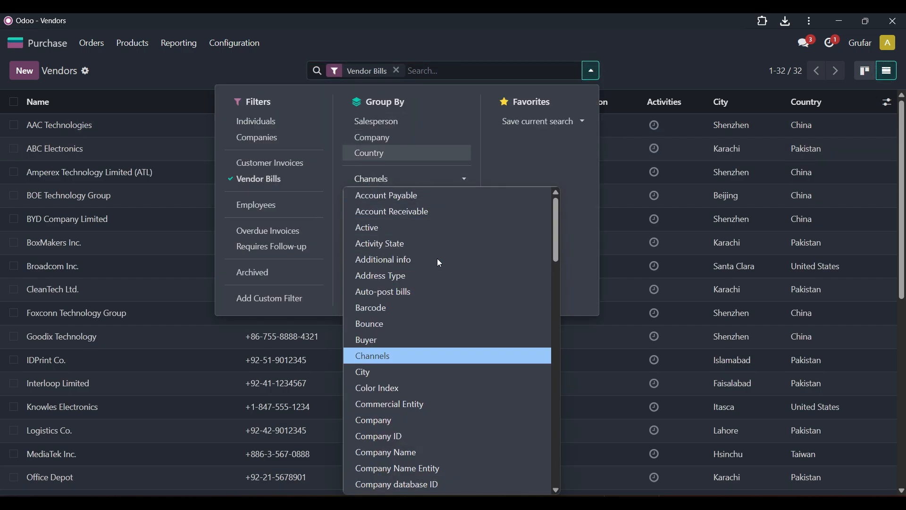
key("t")
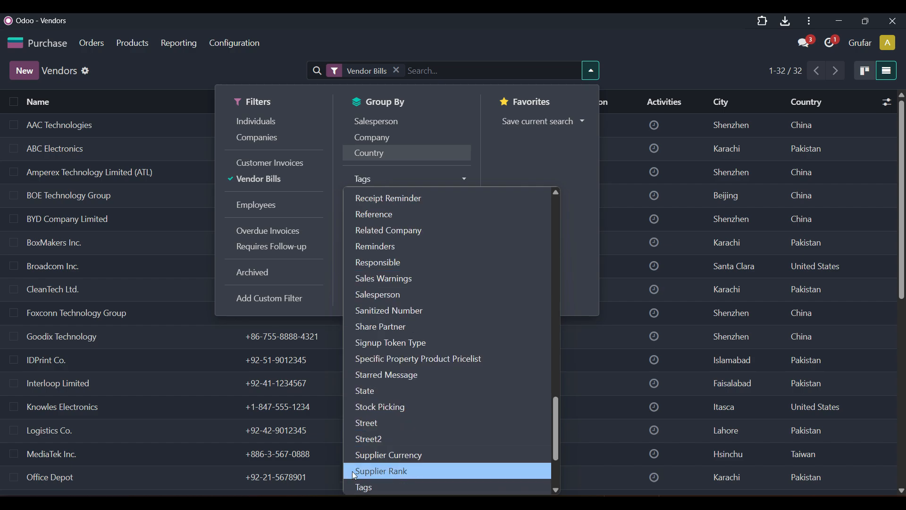
left_click(371, 491)
left_click(140, 289)
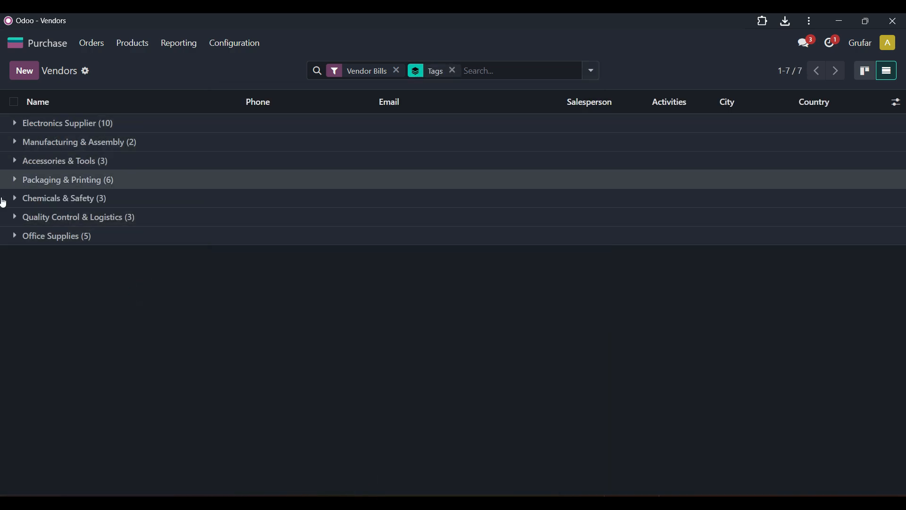
left_click(260, 323)
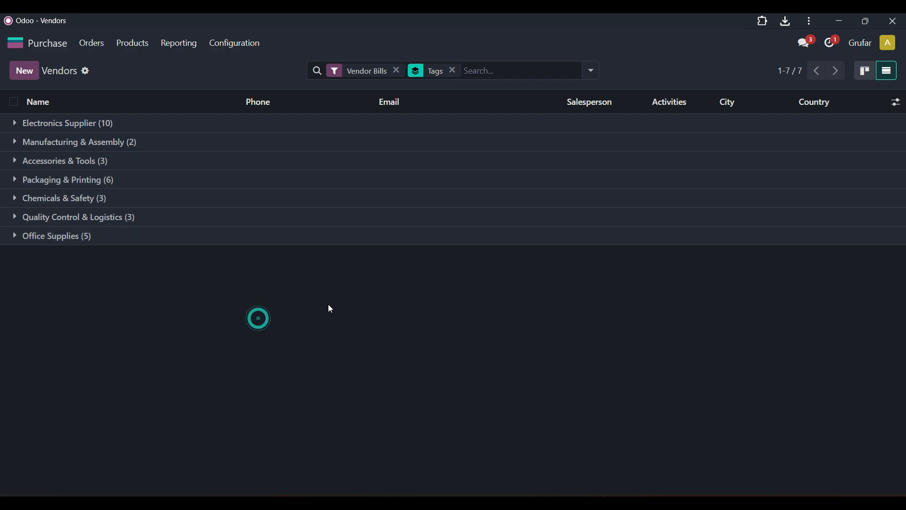
left_click(631, 326)
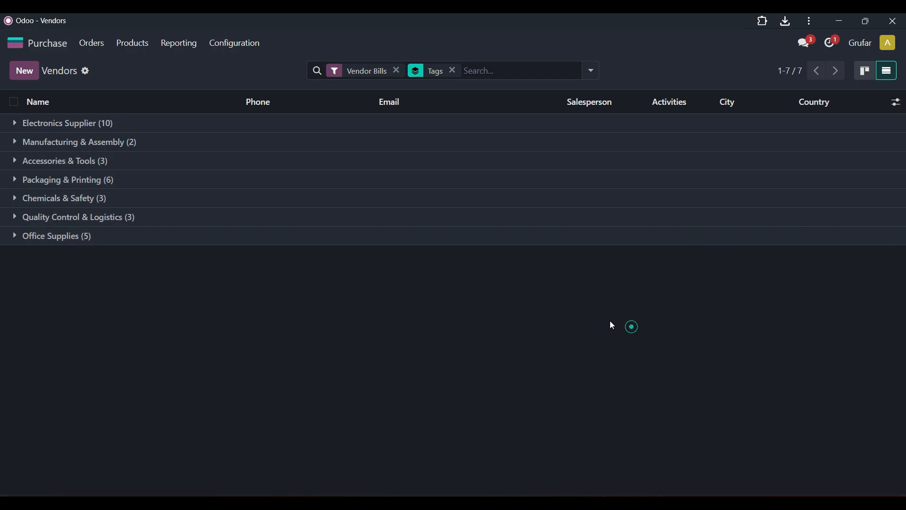
left_click(454, 320)
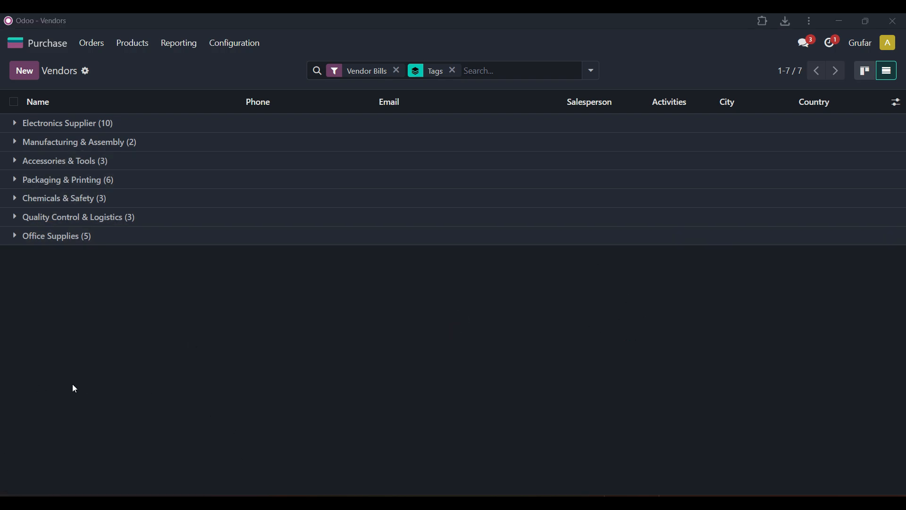
left_click(195, 78)
Open the vendor pricelists in the Purchase configuration
left_click(225, 43)
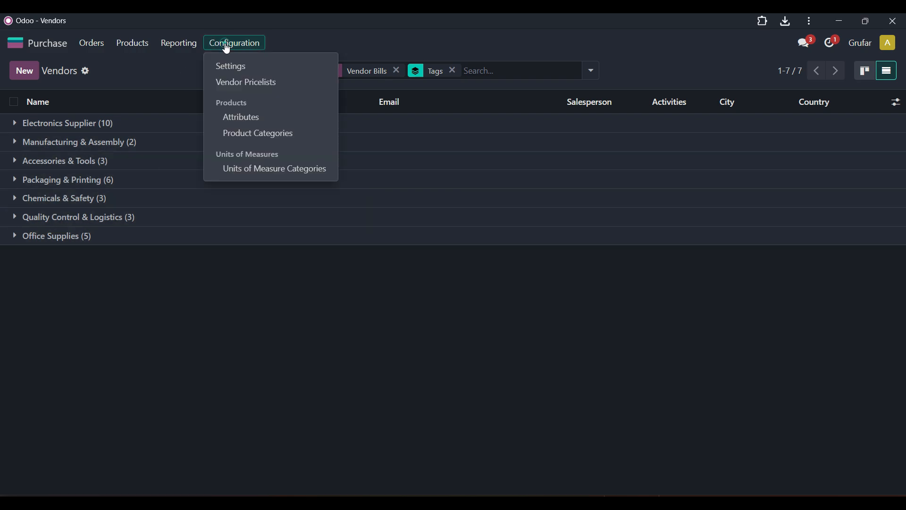
left_click(290, 86)
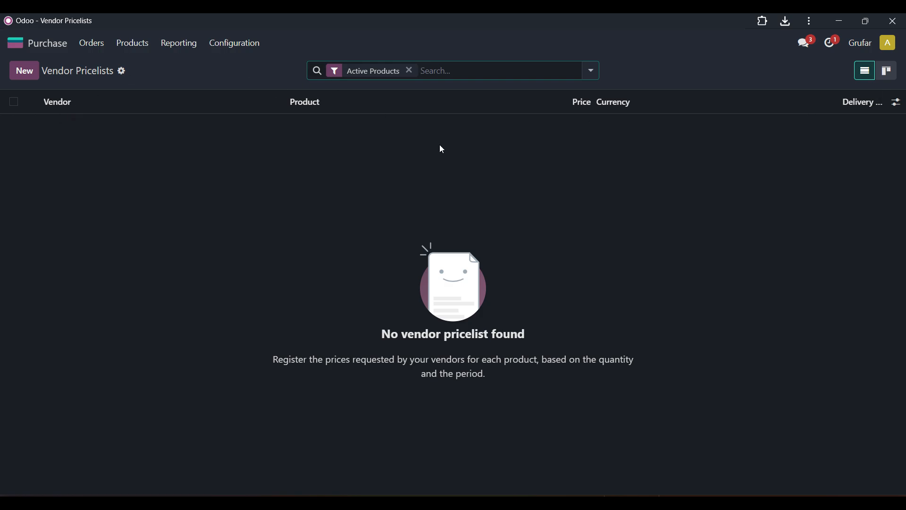
left_click(66, 151)
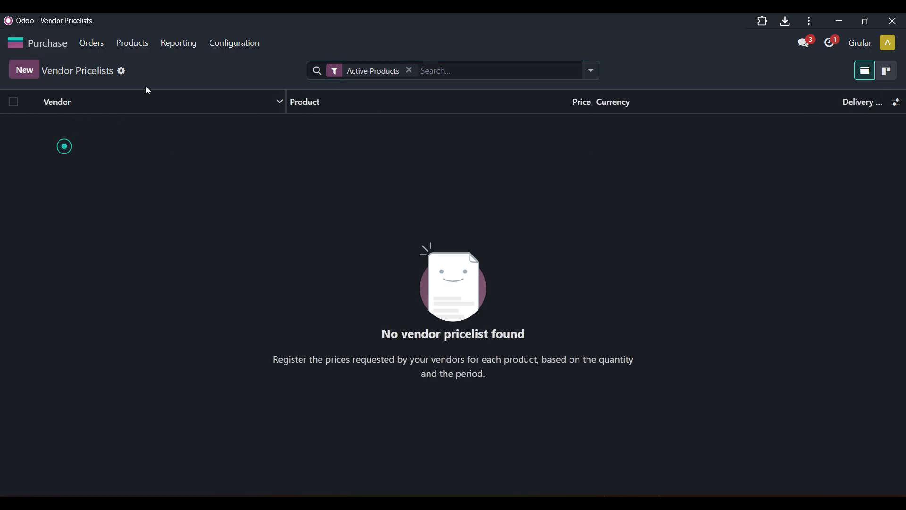
left_click(166, 73)
triple_click(57, 72)
left_click(170, 168)
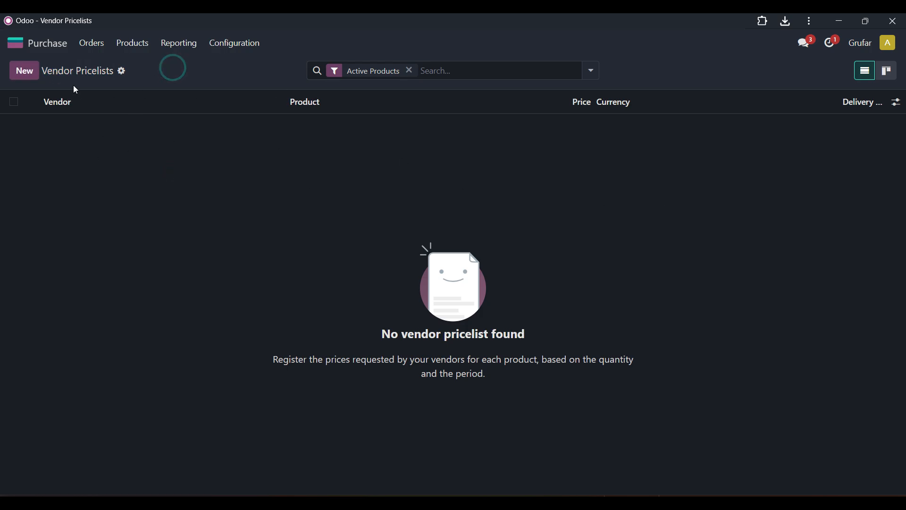
triple_click(61, 71)
left_click(182, 71)
Start a record import for vendor pricelists, download its import template and open product_supplierinfo.xls in LibreOffice Calc
left_click(122, 70)
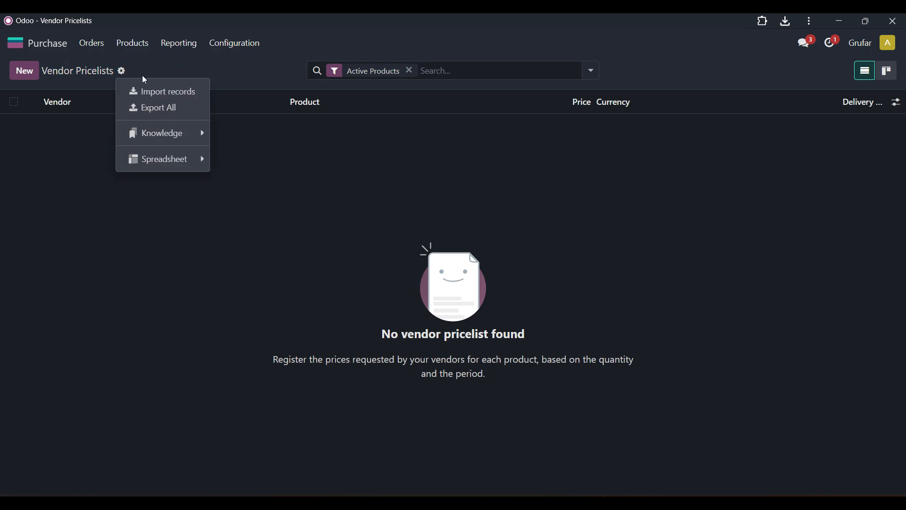
left_click(189, 91)
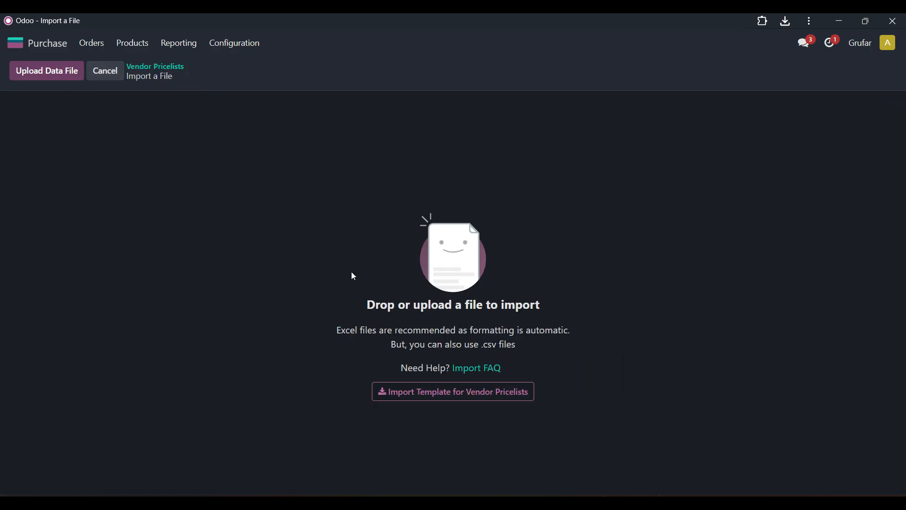
left_click(456, 396)
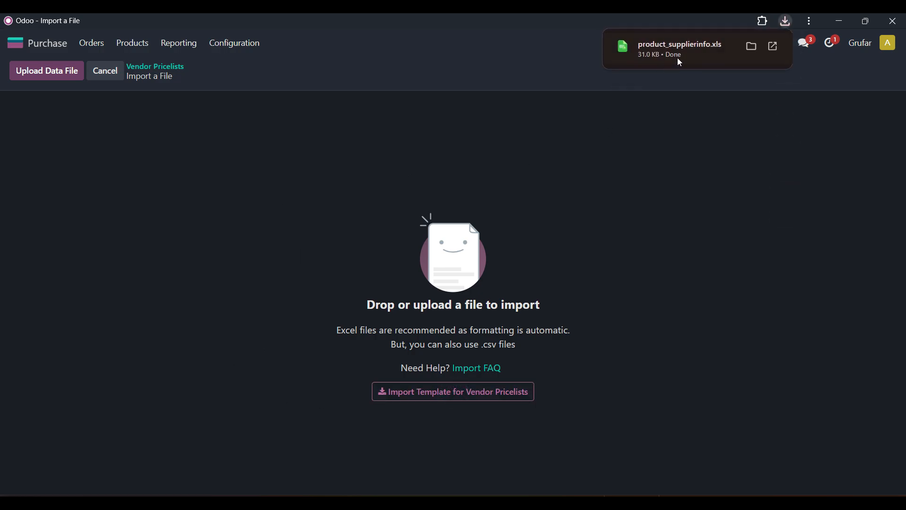
left_click(676, 44)
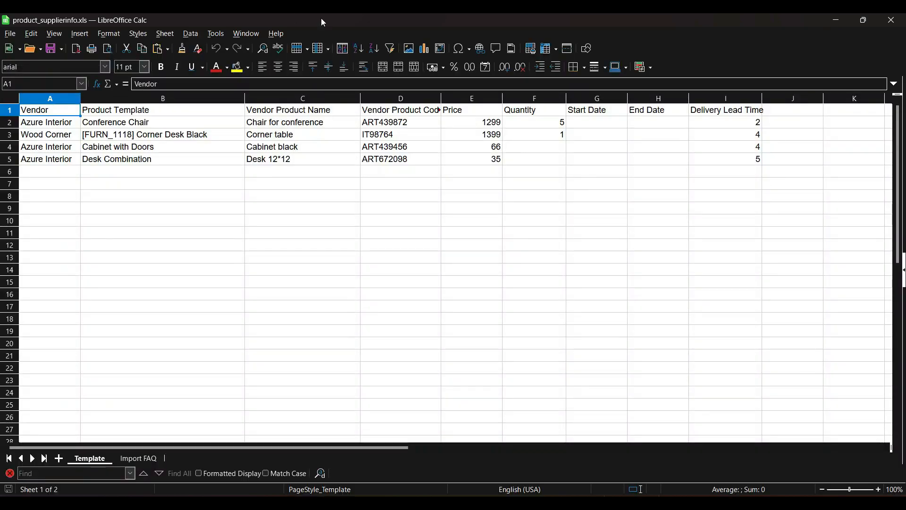
Review the first four column headers of the template and widen the Vendor Product Code column to fit its header
left_click(362, 200)
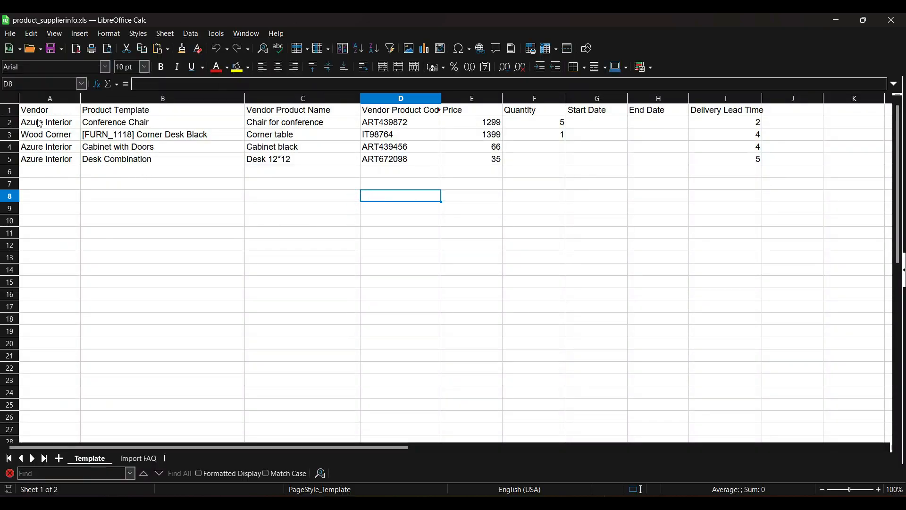
left_click_drag(48, 113, 160, 115)
left_click_drag(225, 115, 398, 114)
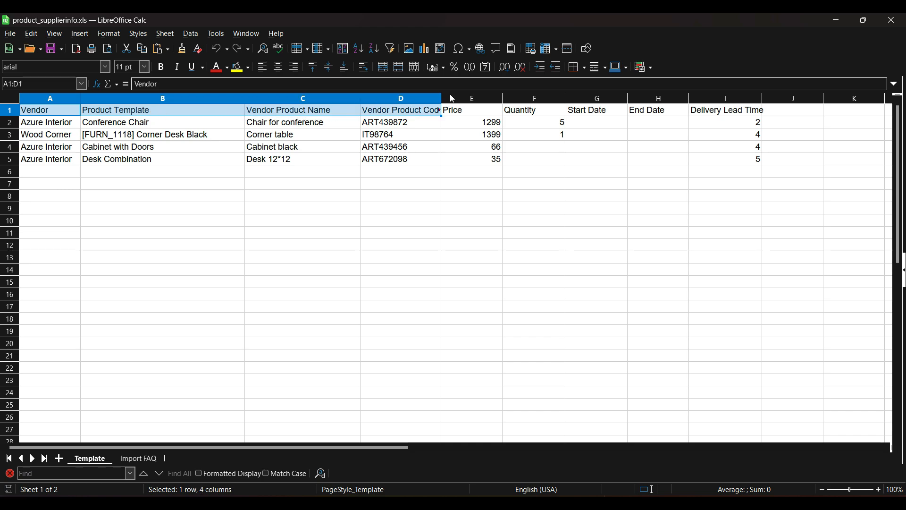
left_click_drag(442, 95, 468, 95)
left_click(426, 159)
Examine the template's Vendor Product Code, Price, Quantity, Start Date and End Date columns
left_click(408, 112)
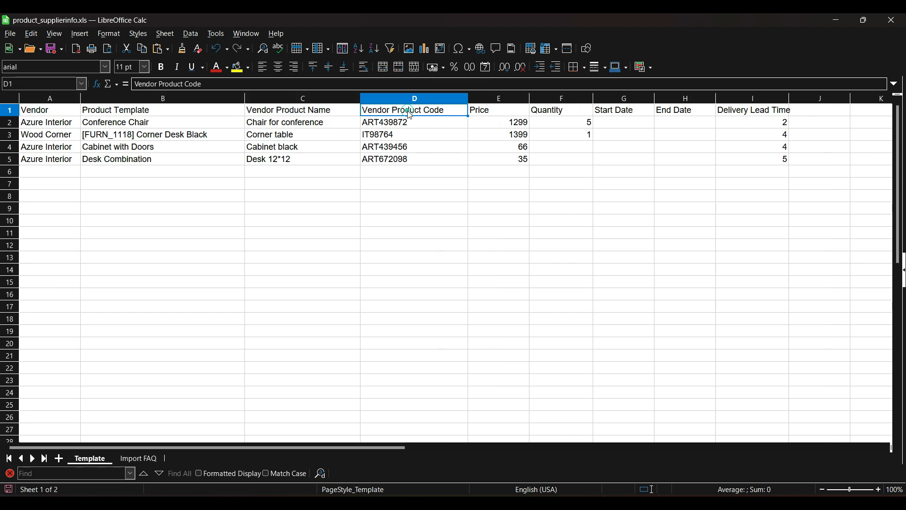
left_click_drag(410, 116, 412, 154)
left_click(422, 116)
left_click(419, 217)
left_click(418, 111)
left_click(425, 157)
left_click(420, 110)
left_click_drag(504, 113, 505, 161)
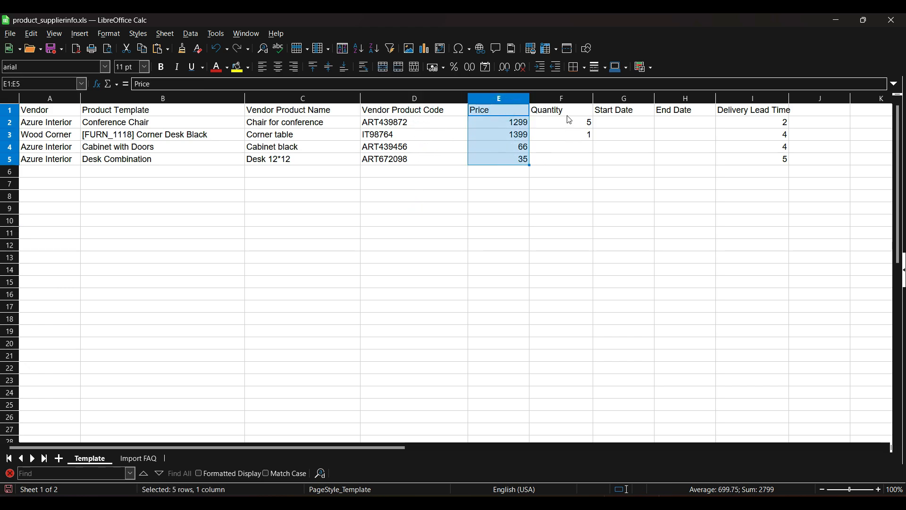
left_click_drag(570, 115, 567, 164)
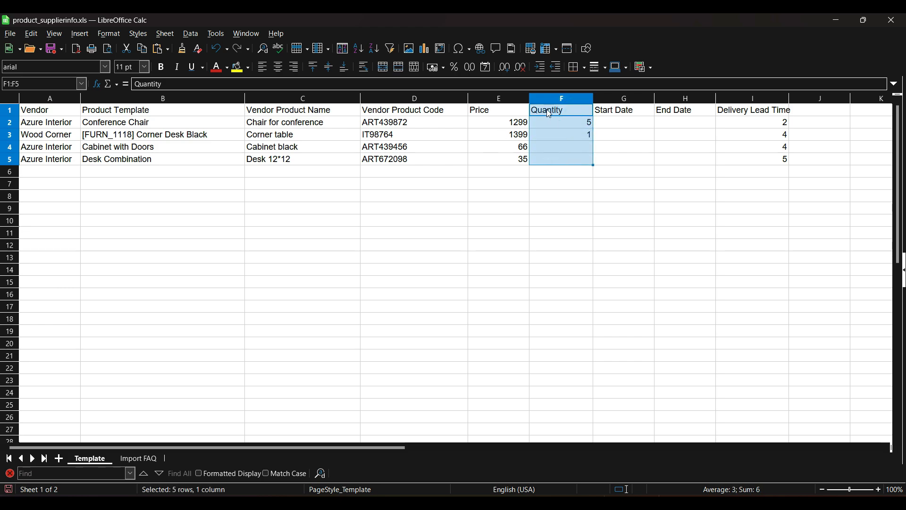
left_click(566, 145)
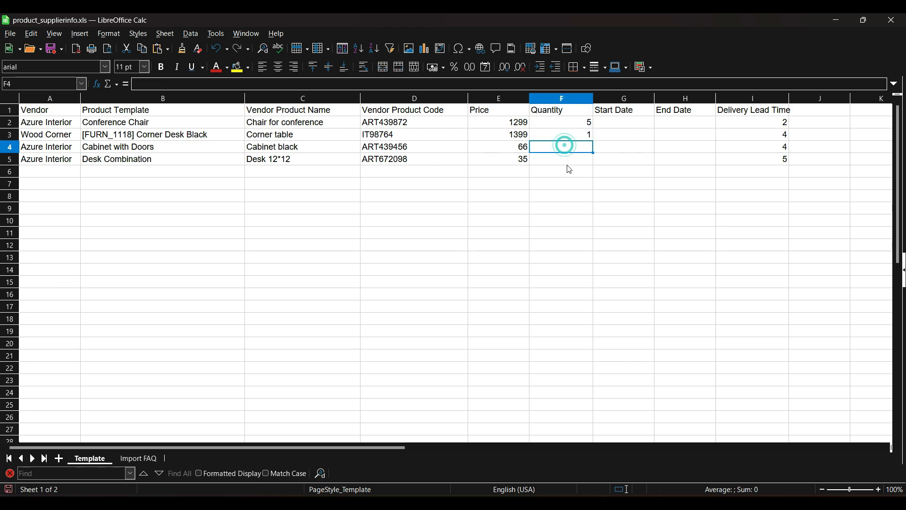
left_click(568, 161)
left_click(566, 144)
left_click_drag(634, 109, 687, 165)
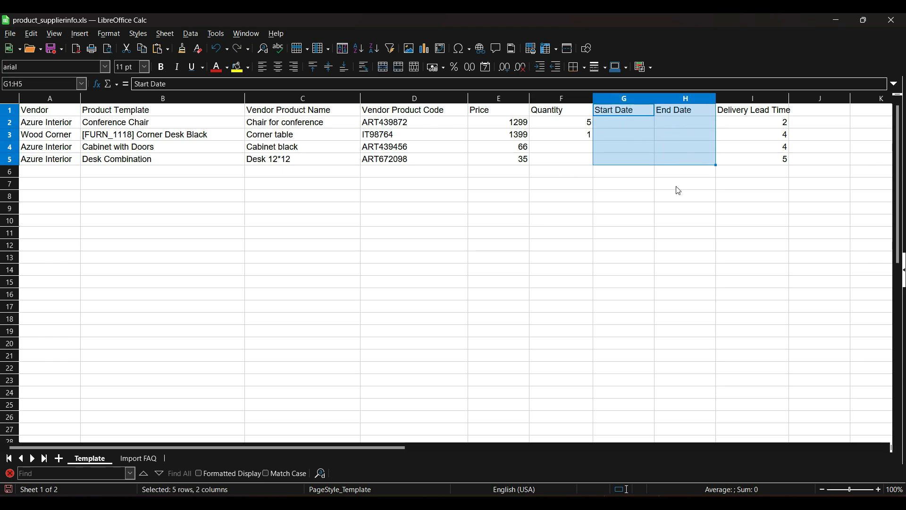
left_click(643, 183)
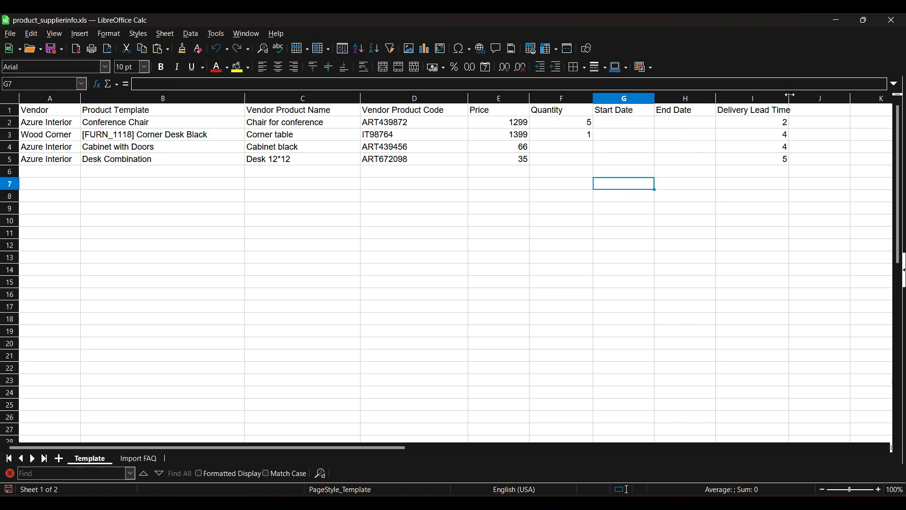
Widen the template's Delivery Lead Time column to fit its header and examine the sample rows
left_click_drag(790, 96, 810, 96)
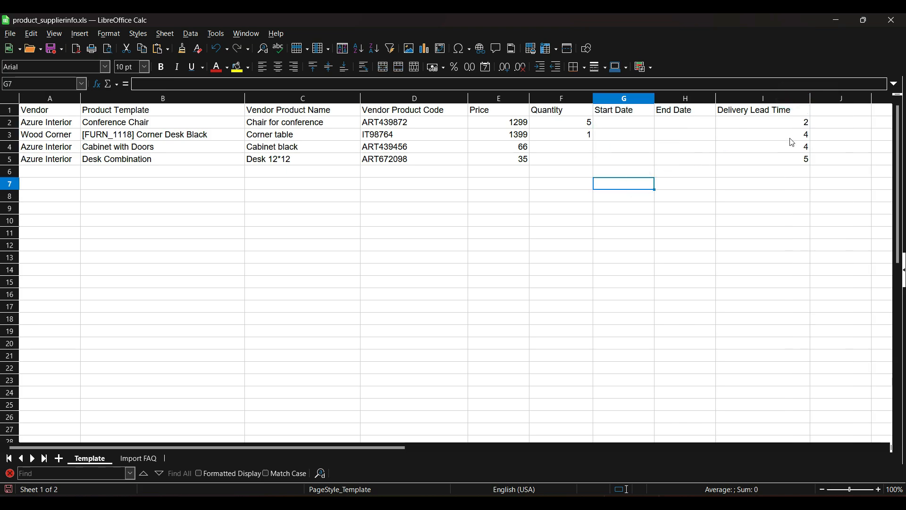
left_click(777, 171)
left_click_drag(762, 123, 765, 166)
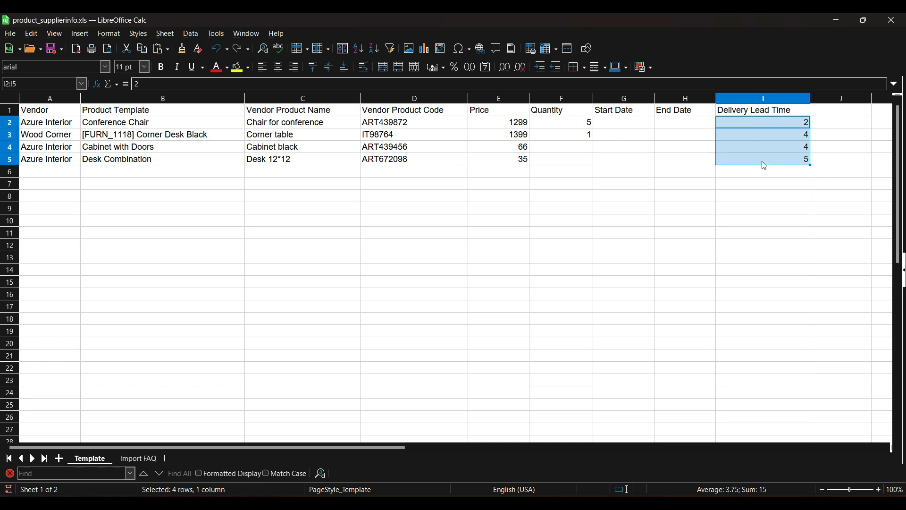
left_click_drag(51, 124, 760, 238)
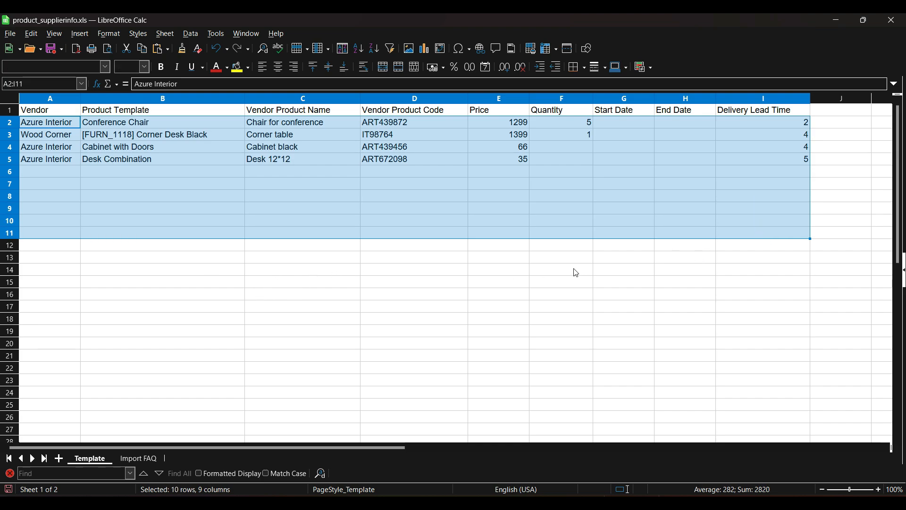
Switch to the Odoo spreadsheet's Supplier Pricelist sheet and rename the Name column header to Product Name
key("alt+Tab")
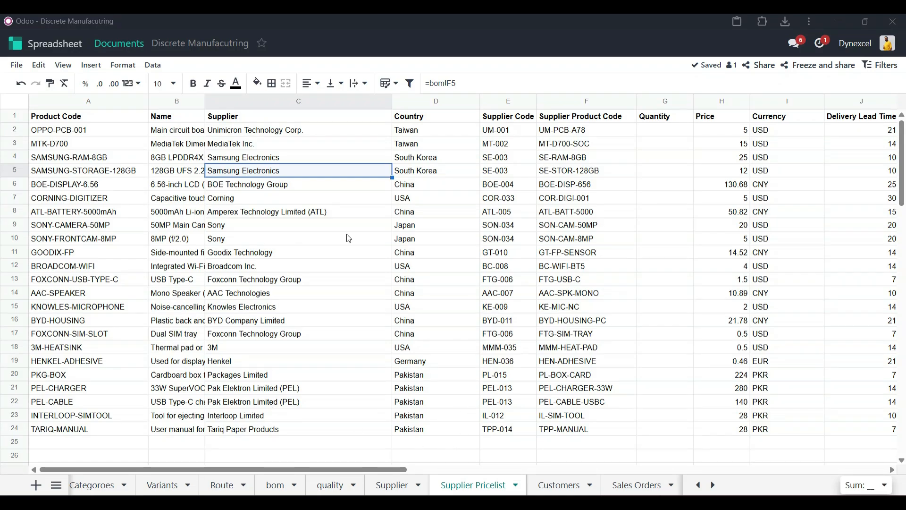
left_click(95, 117)
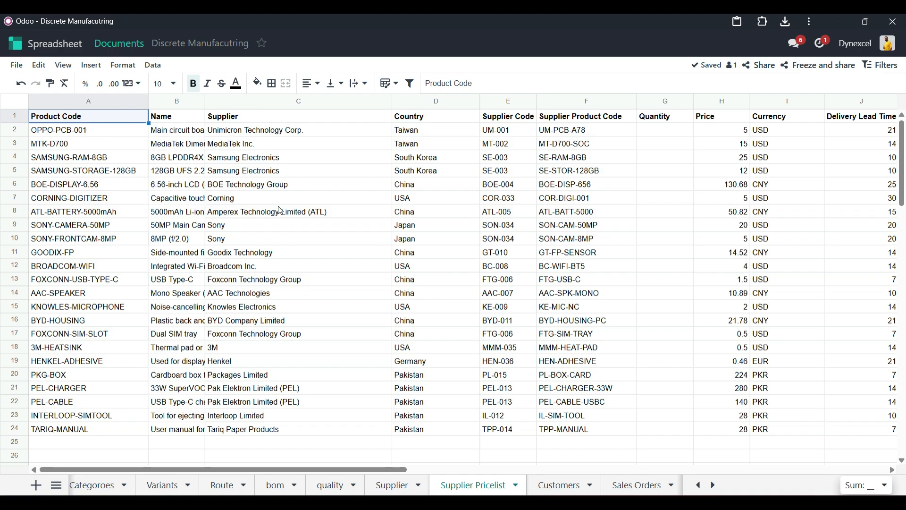
left_click(173, 114)
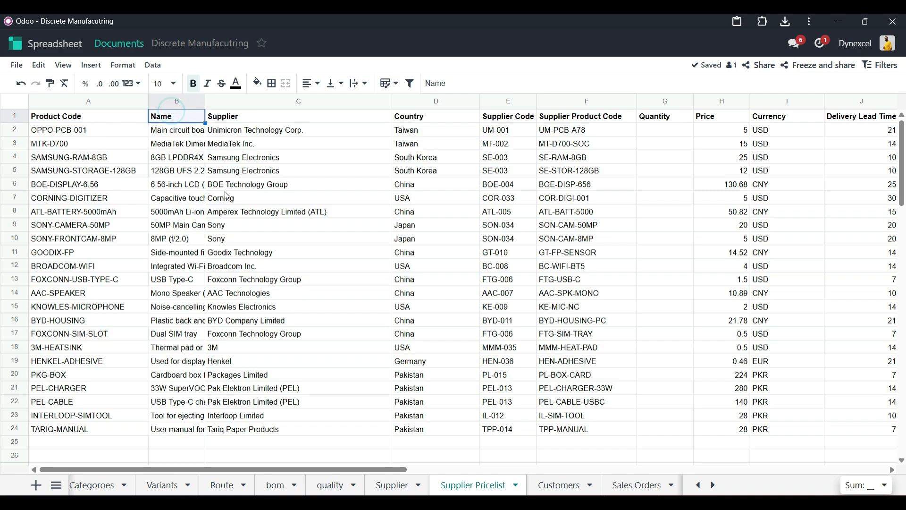
type("Product Na")
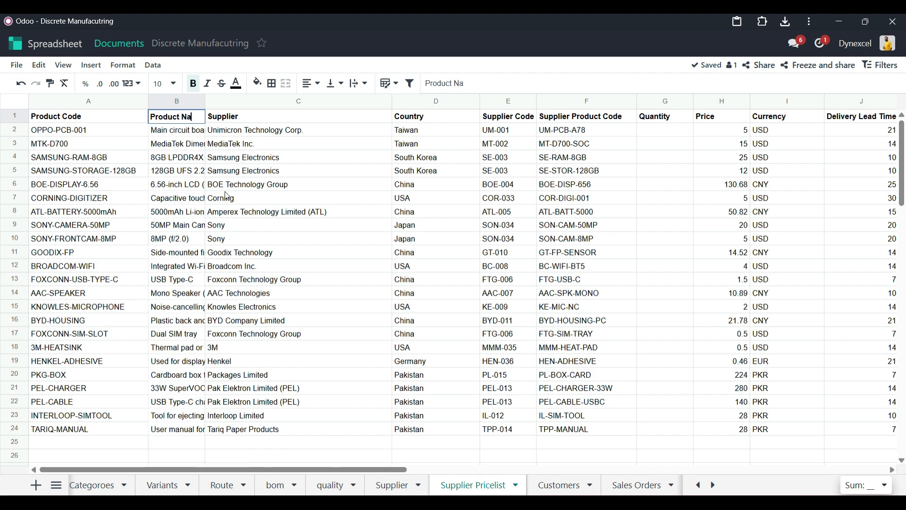
type("me")
key("Return")
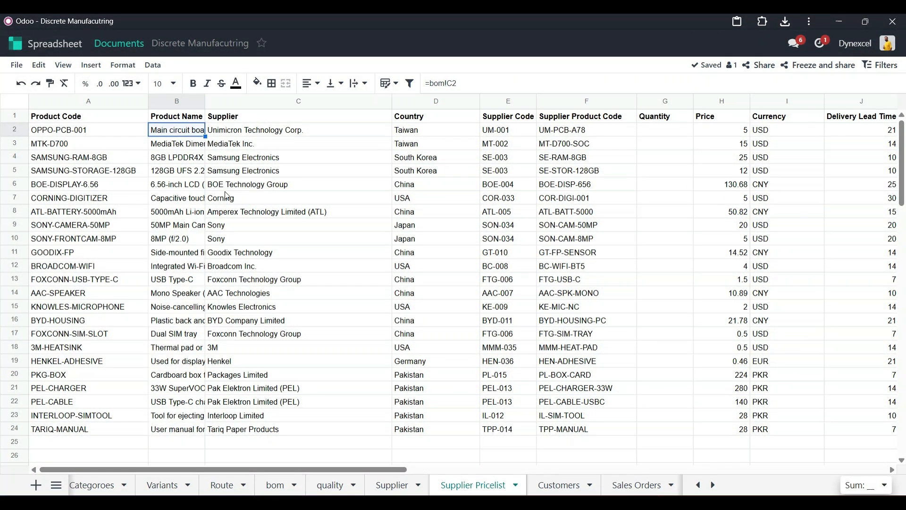
Examine the Supplier Pricelist column headers from Product Code to Delivery Lead Time, including Supplier, Country and Supplier Code
key("Up")
key("Right")
key("Right")
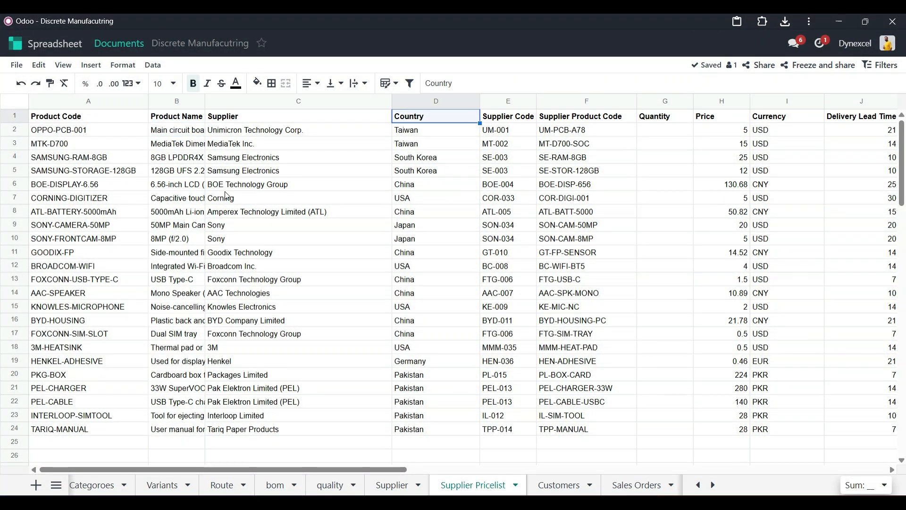
key("Right")
key("Right")
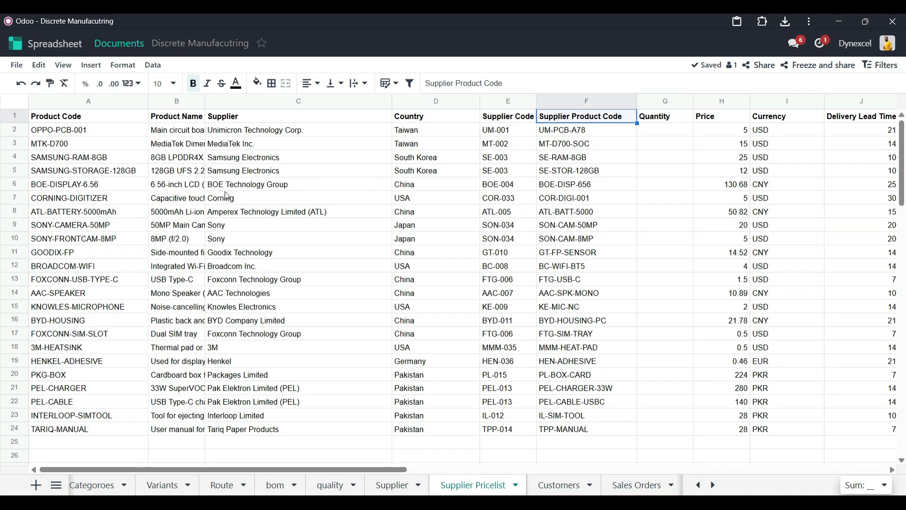
key("Right")
key("Right")
key("Right")
key("Right")
key("Right")
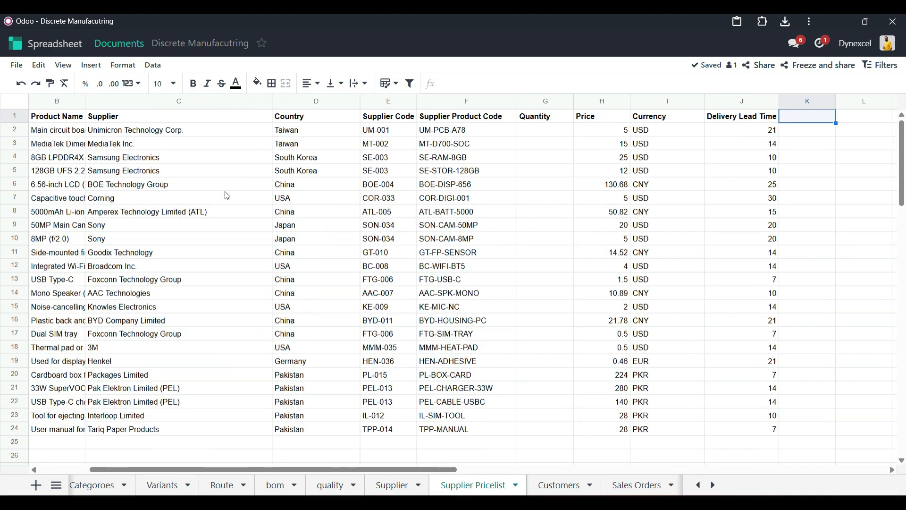
key("Left")
key("Left")
key("Left")
key("Left")
key("Left")
key("Left")
key("Left")
key("Left")
key("Left")
key("Left")
key("Right")
key("Right")
key("Right")
key("Right")
key("Right")
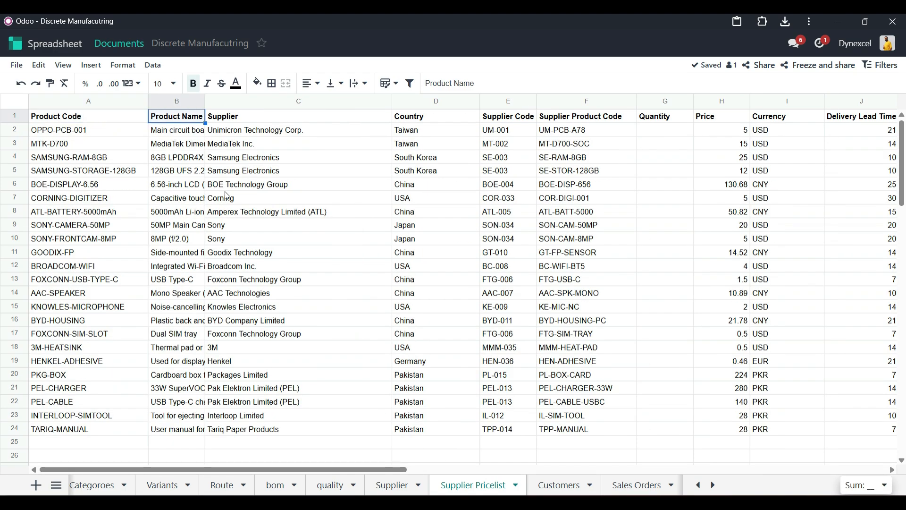
key("Left")
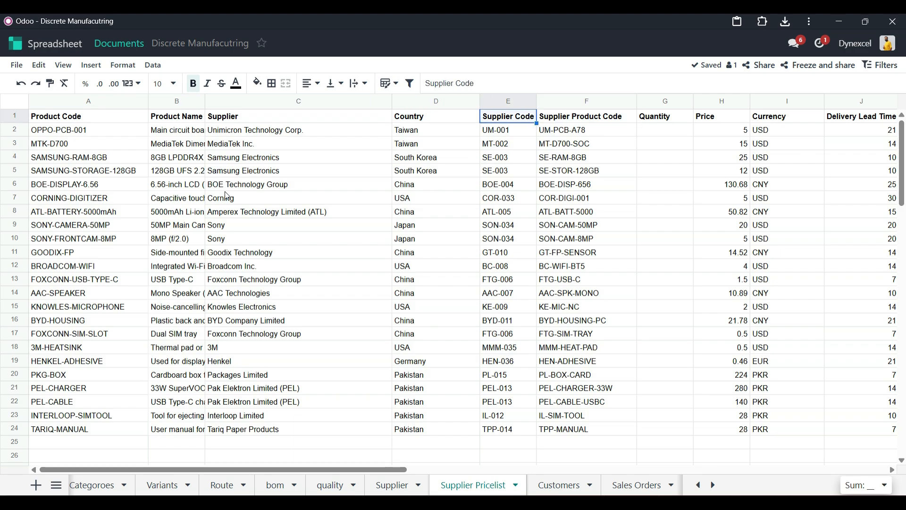
key("Left")
key("Left")
key("Left")
key("Left")
key("Right")
key("Right")
key("Right")
key("Right")
left_click(442, 118)
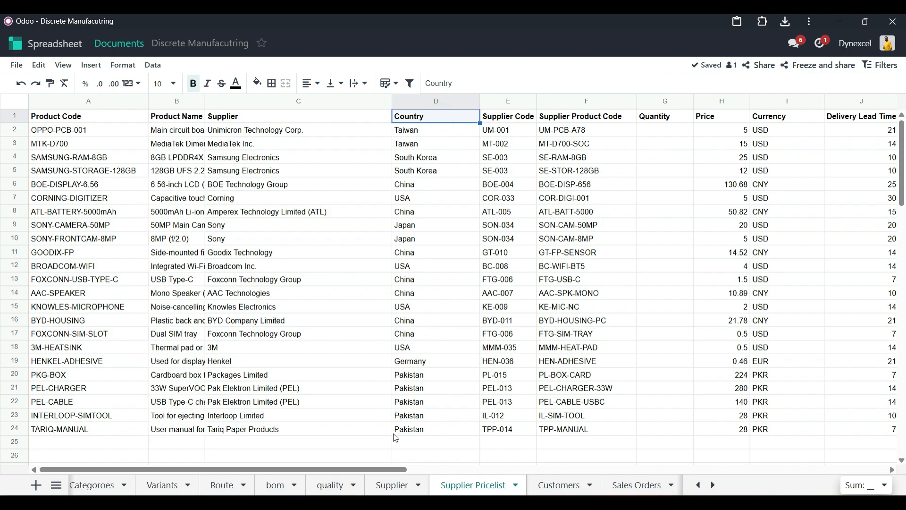
Set the delivery lead time to 60 for Broadcom Inc. in row 12 and 40 for Foxconn Technology Group in row 13
left_click_drag(379, 471, 497, 471)
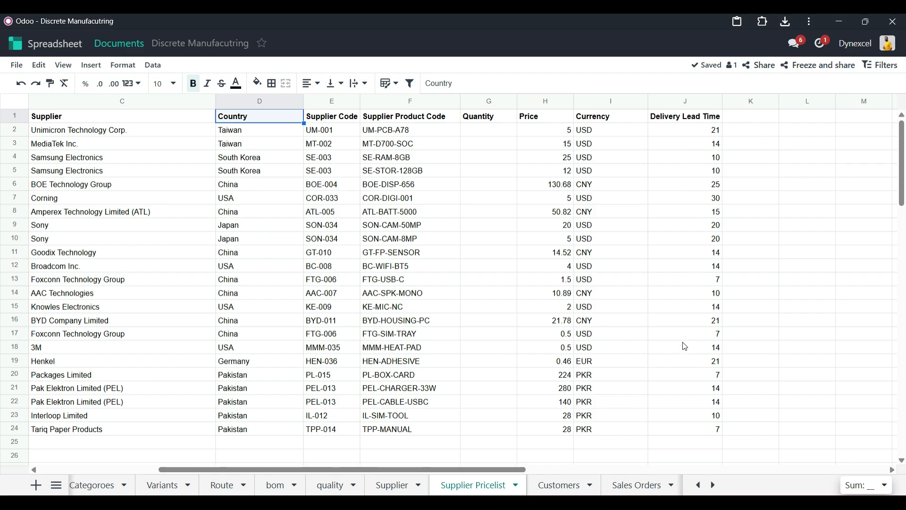
left_click(238, 268)
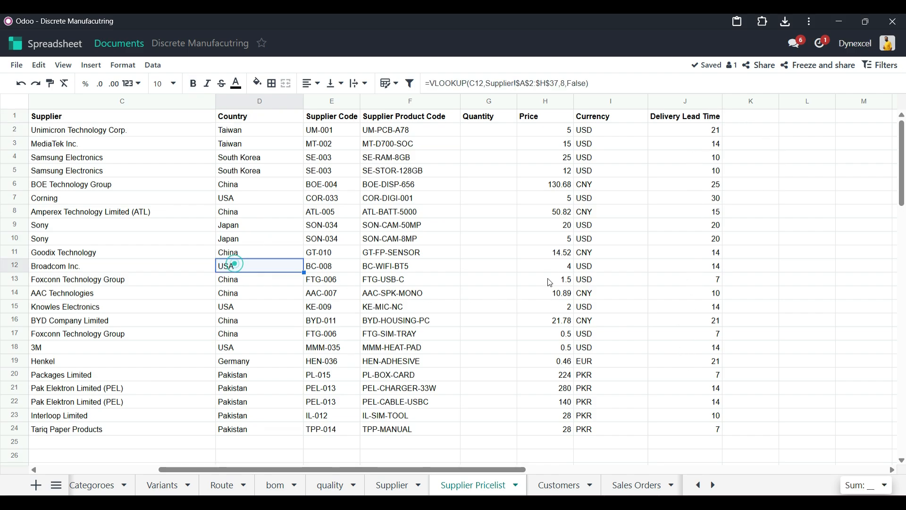
left_click(705, 265)
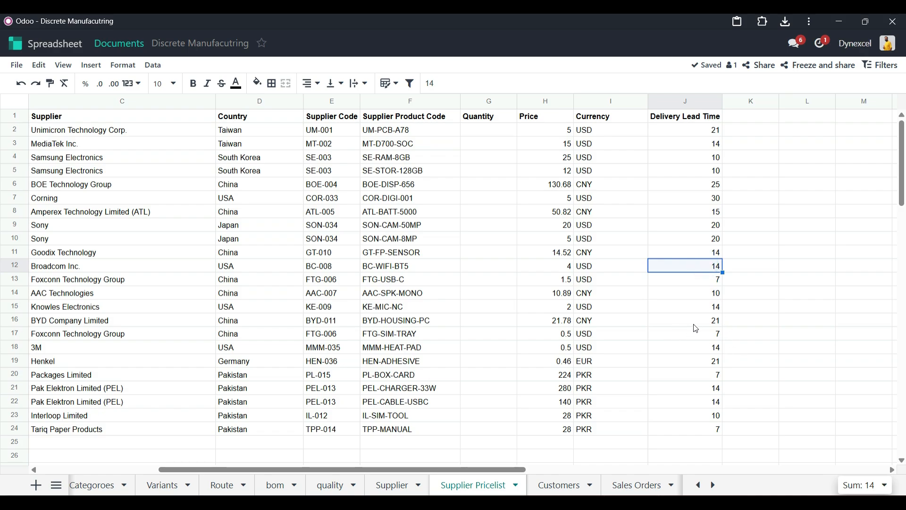
type("40")
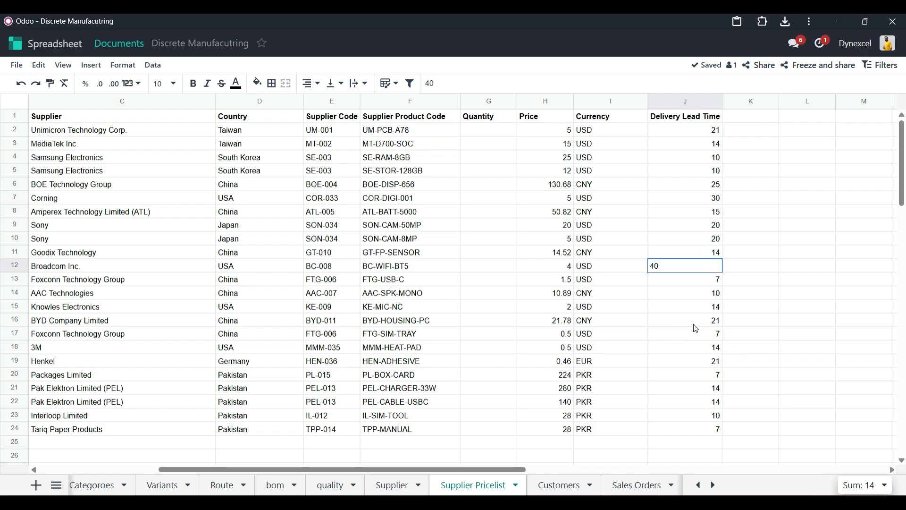
key("Return")
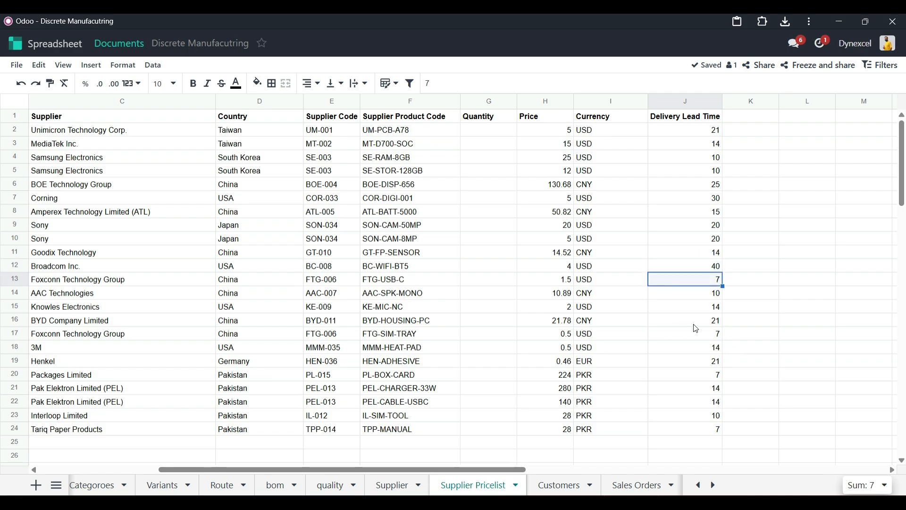
type("40")
key("Return")
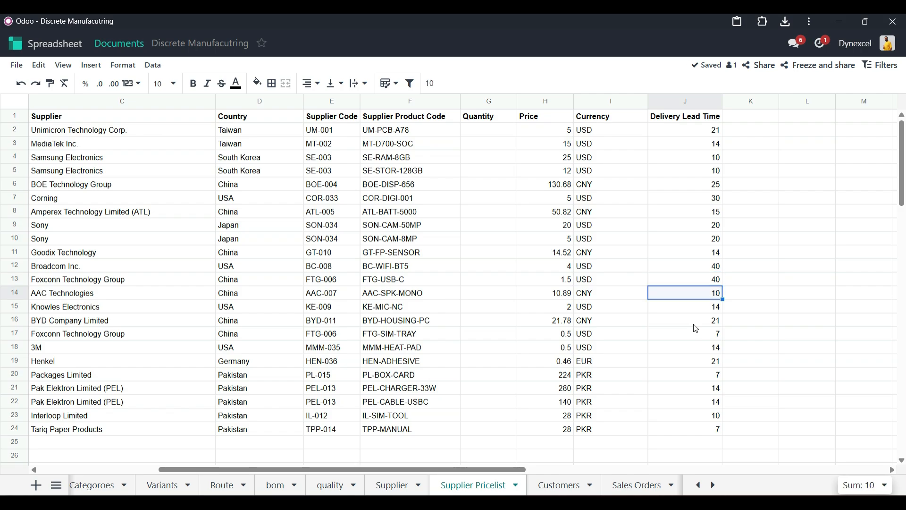
key("Up")
key("Up")
type("60")
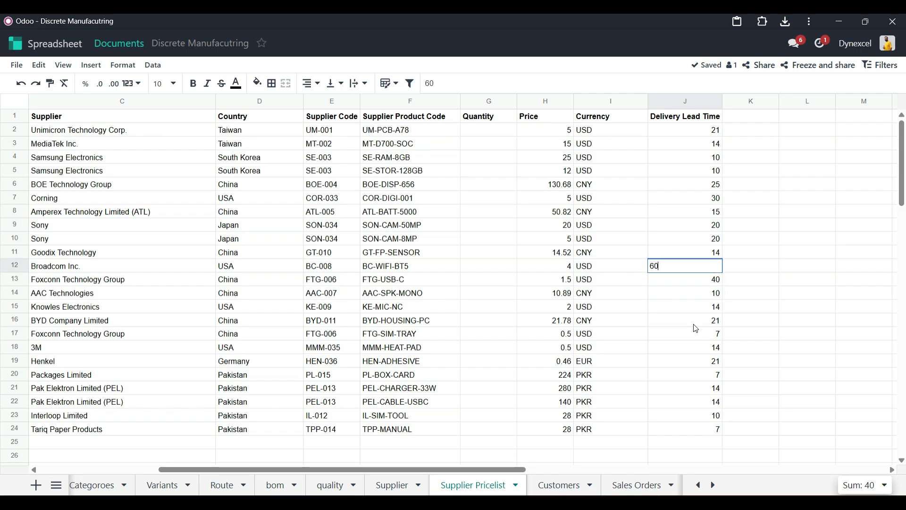
key("Return")
Set the delivery lead time to 40 for AAC Technologies and 60 for Knowles Electronics
key("Down")
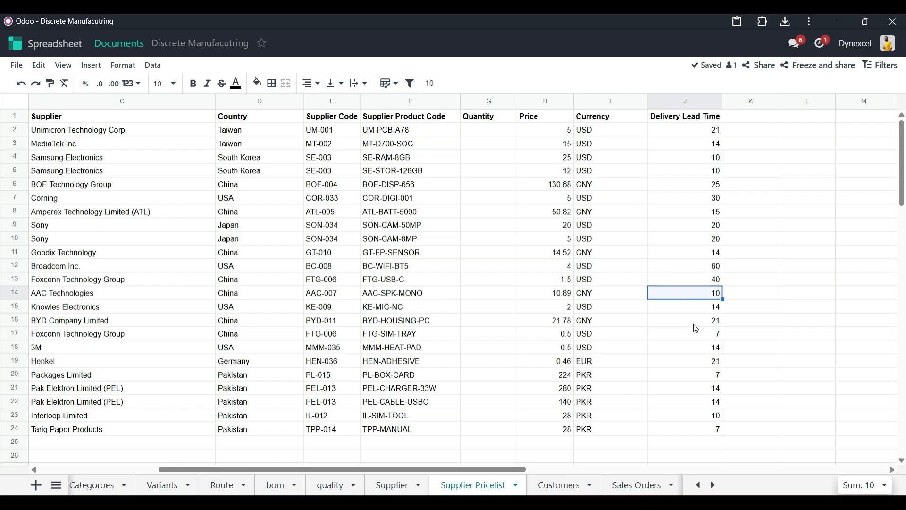
type("4")
key("Return")
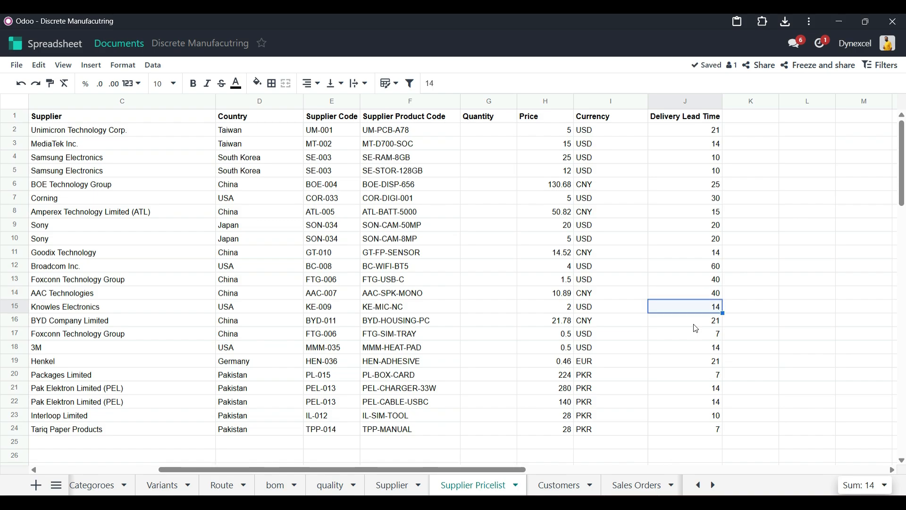
type("60")
key("Return")
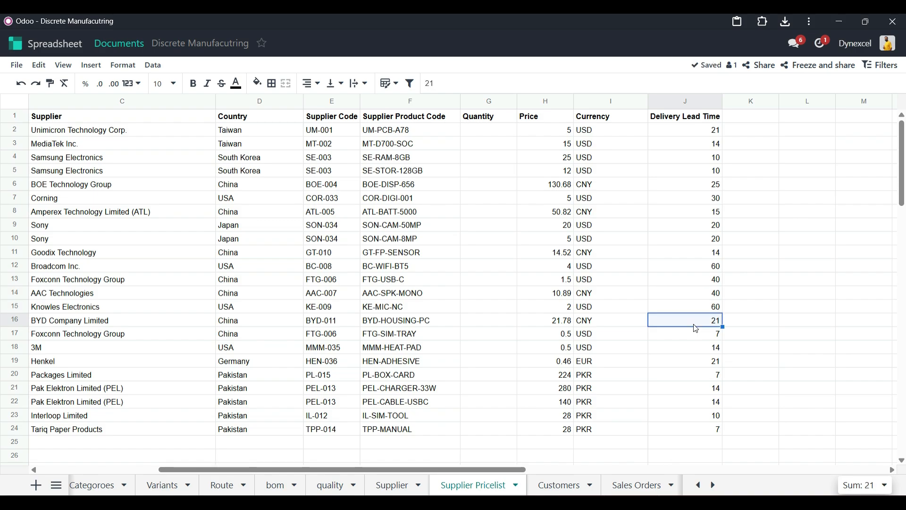
Set the delivery lead time to 45 for BYD Company Limited, Foxconn's FTG-SIM-TRAY and 3M, and to 40 for Henkel
type("45")
key("Return")
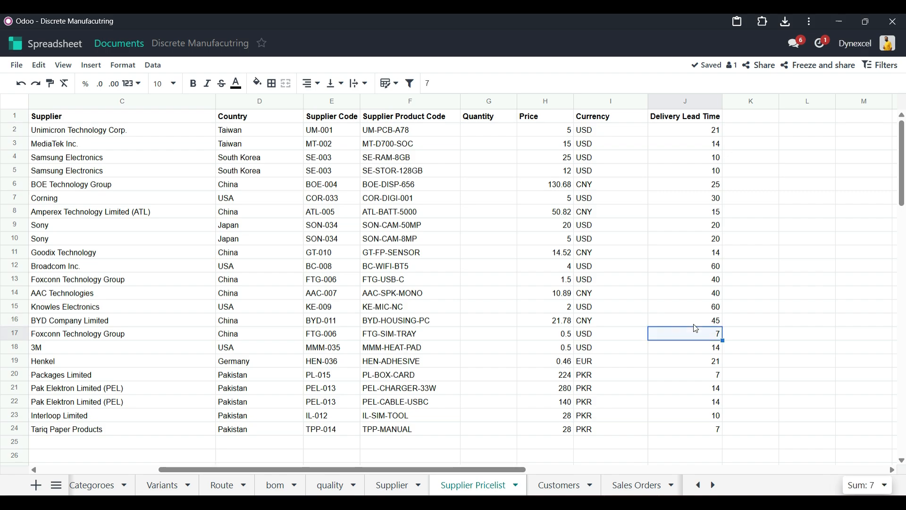
type("45")
key("Return")
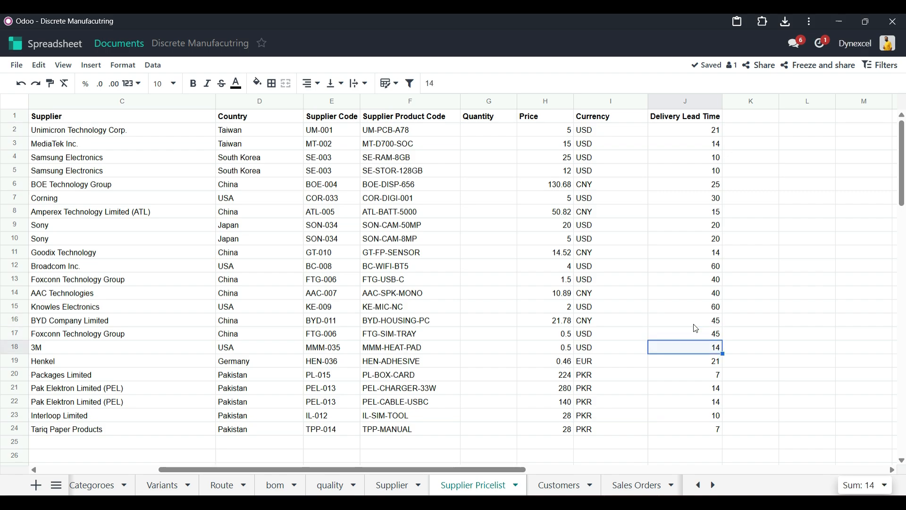
type("6")
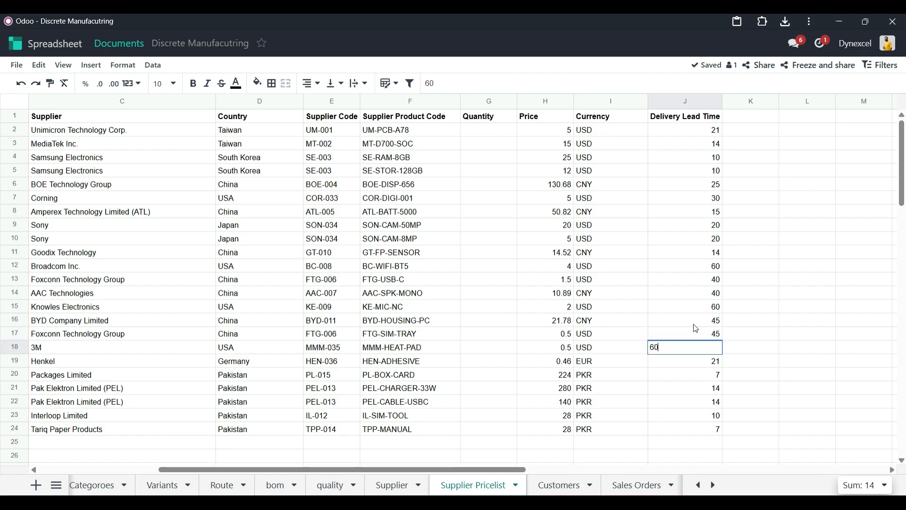
key("BackSpace")
type("45")
key("Return")
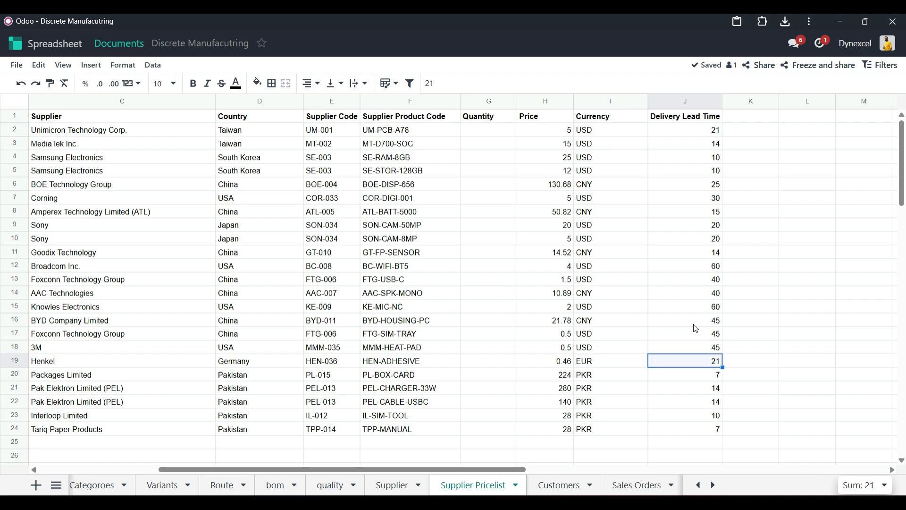
type("30")
key("BackSpace")
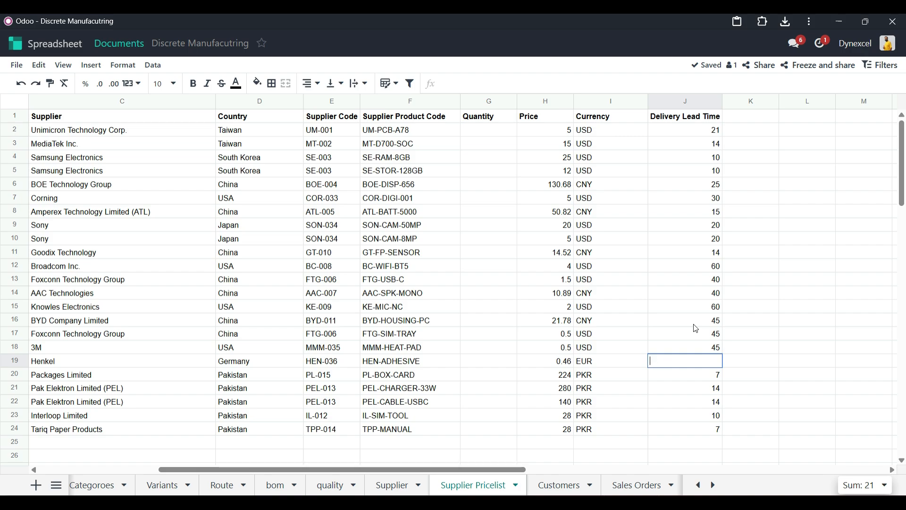
type("40")
key("Return")
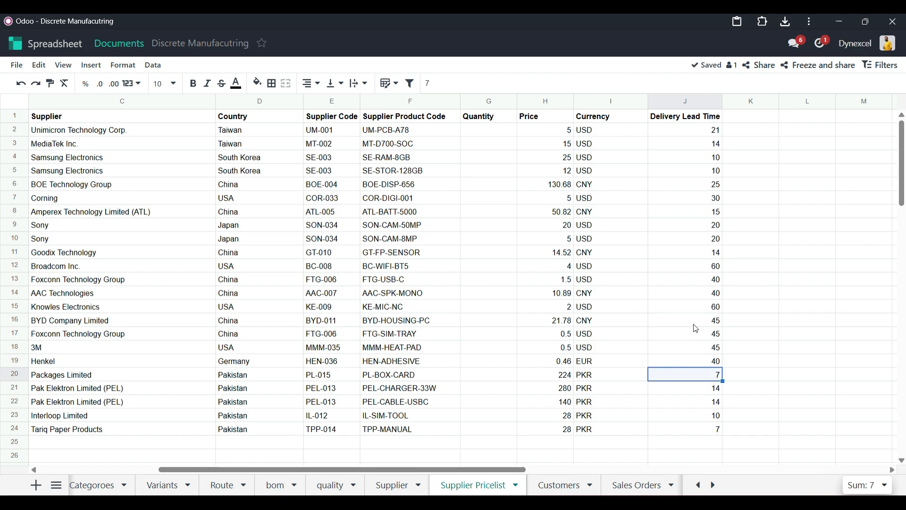
Set the delivery lead time to 30 for both Unimicron Technology Corp. and MediaTek Inc
key("Down")
key("Up")
key("Up")
key("Up")
key("Up")
key("Up")
key("Up")
key("Up")
key("Up")
key("Up")
key("Up")
key("Up")
key("Up")
key("Up")
key("Up")
key("Up")
key("Up")
key("Up")
key("Up")
key("Up")
key("Up")
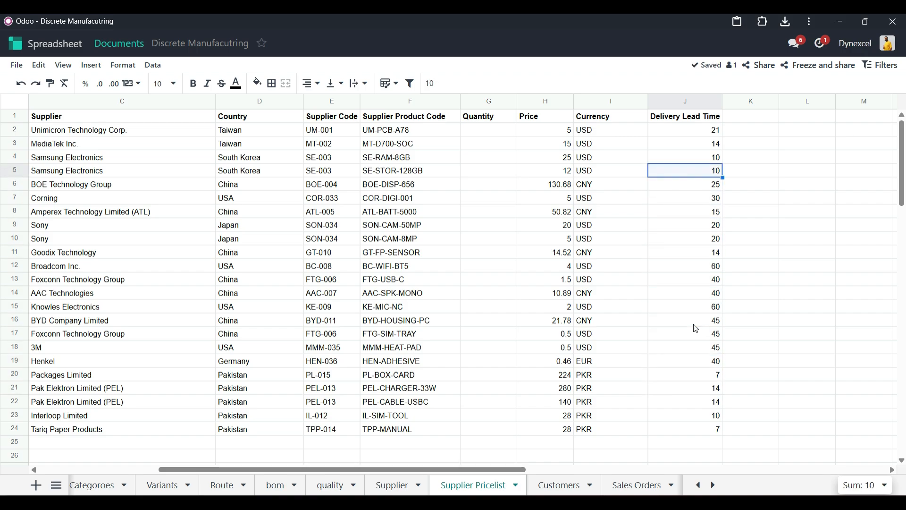
key("Down")
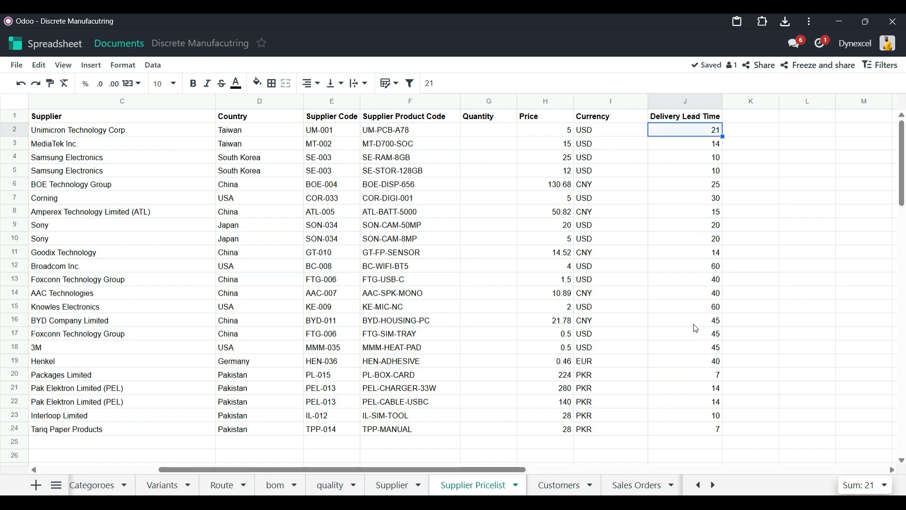
type("30")
key("Return")
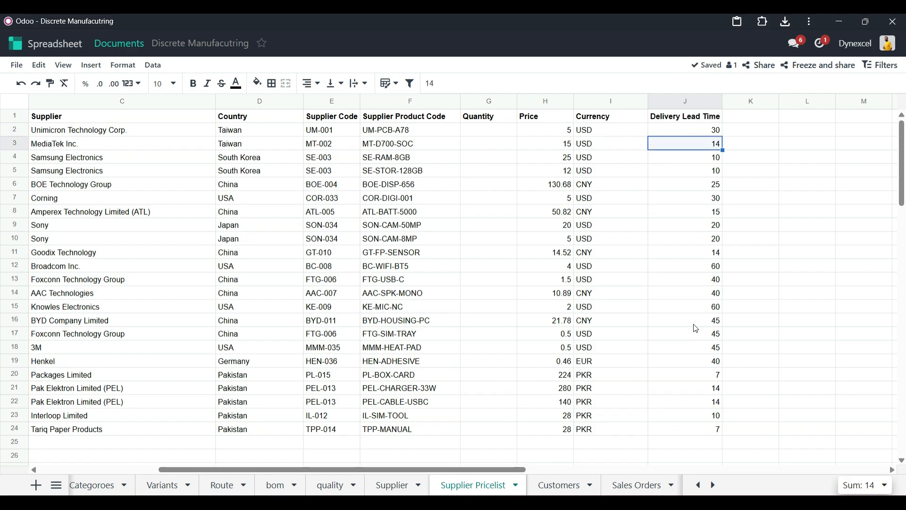
type("30")
key("Return")
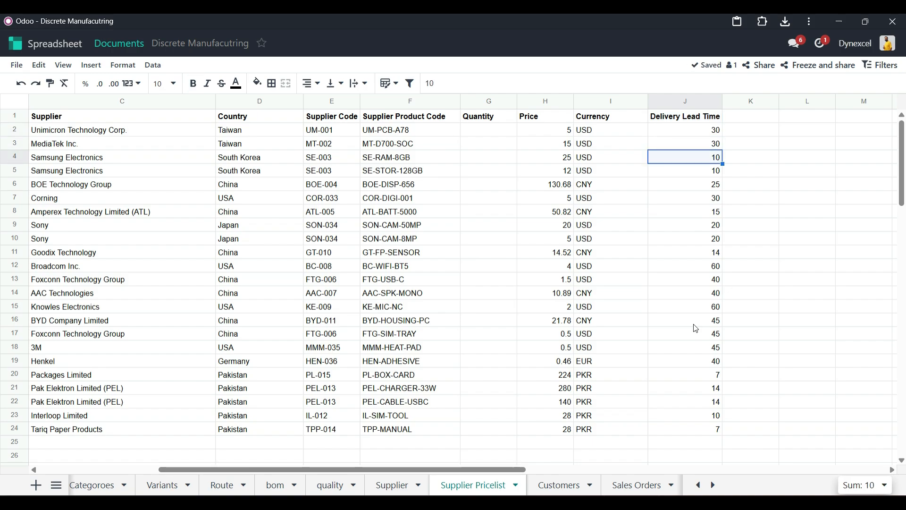
Set the delivery lead time to 45 for both Samsung Electronics rows
type("45")
key("Return")
type("45")
key("Return")
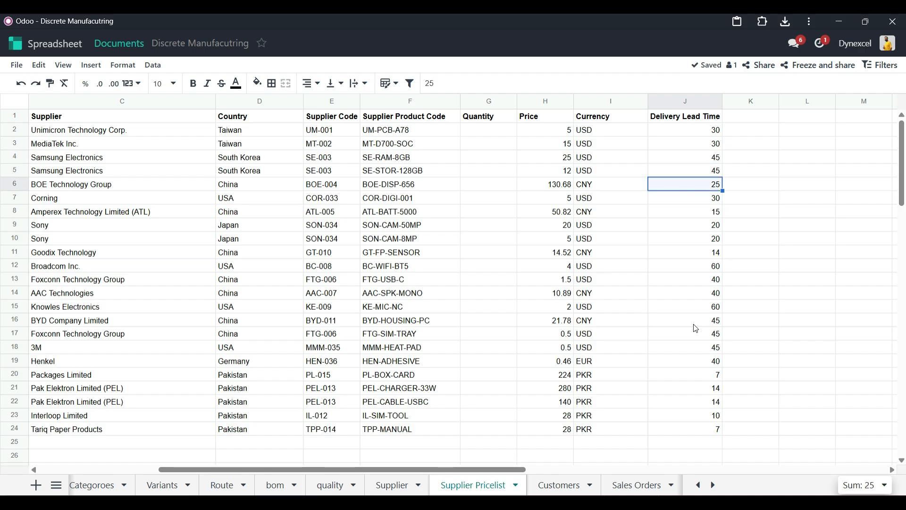
Set the delivery lead time to 45 for BOE Technology Group, Corning and Amperex Technology Limited (ATL)
key("Left")
key("Left")
key("Right")
type("45")
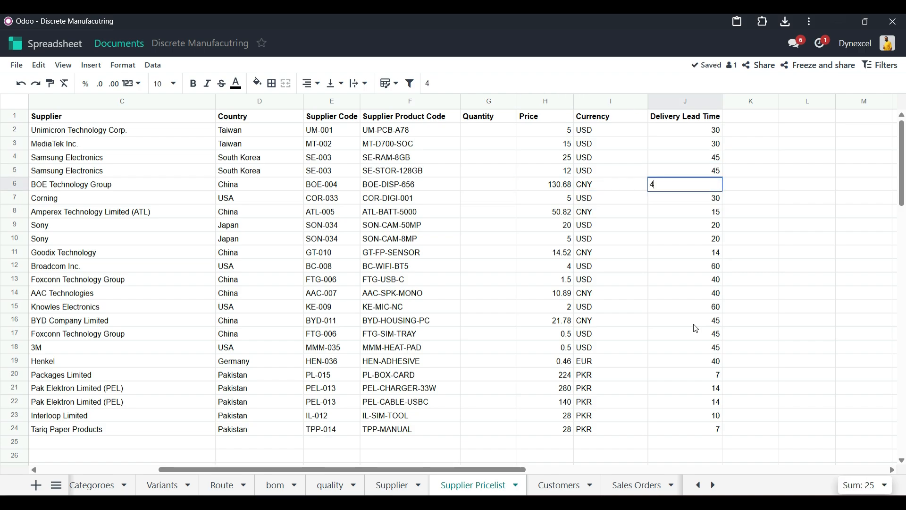
key("Return")
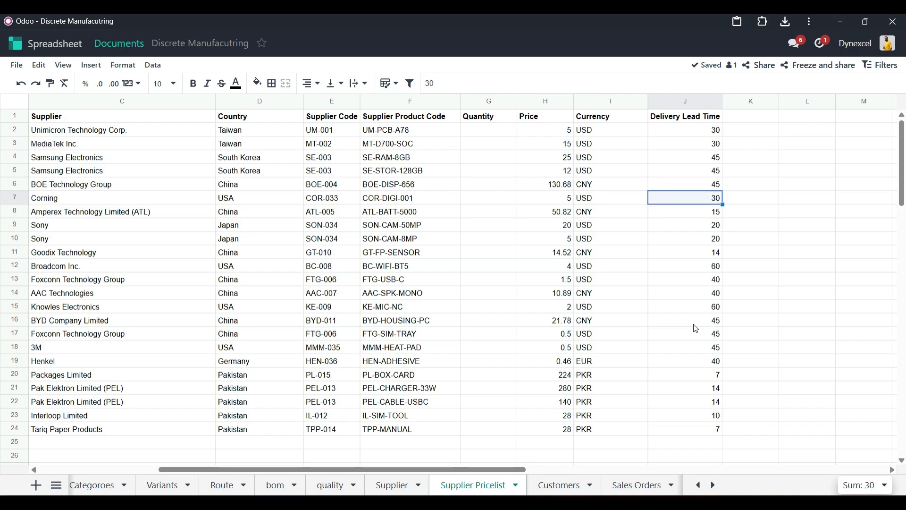
type("45")
key("Return")
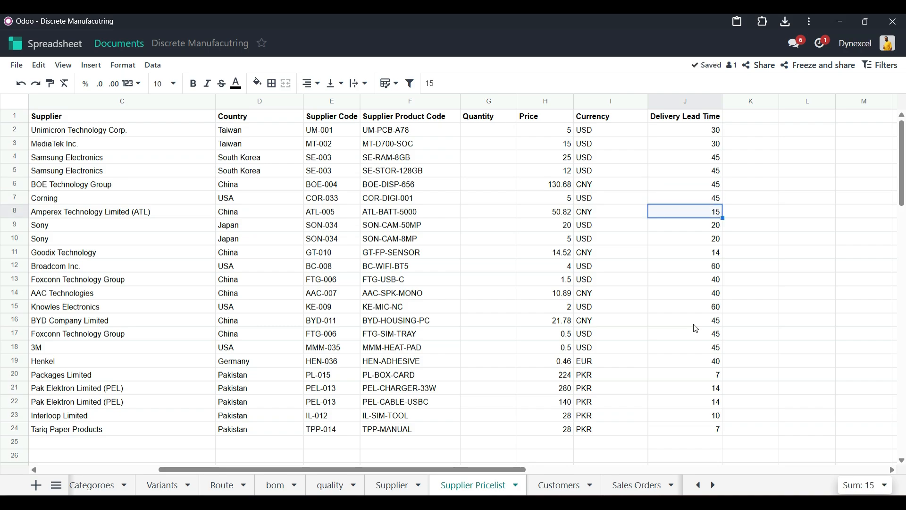
type("45")
key("Return")
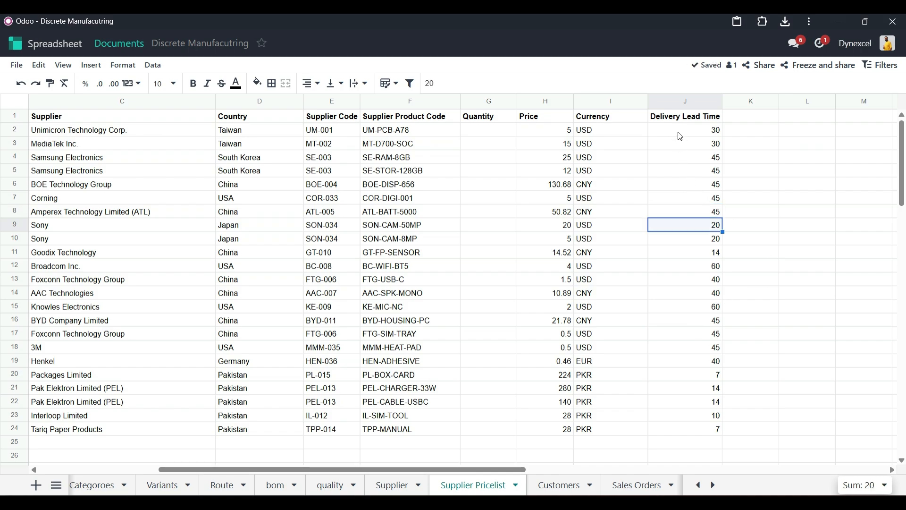
Download the updated Discrete Manufacutring spreadsheet as an Excel file
left_click_drag(681, 137, 60, 432)
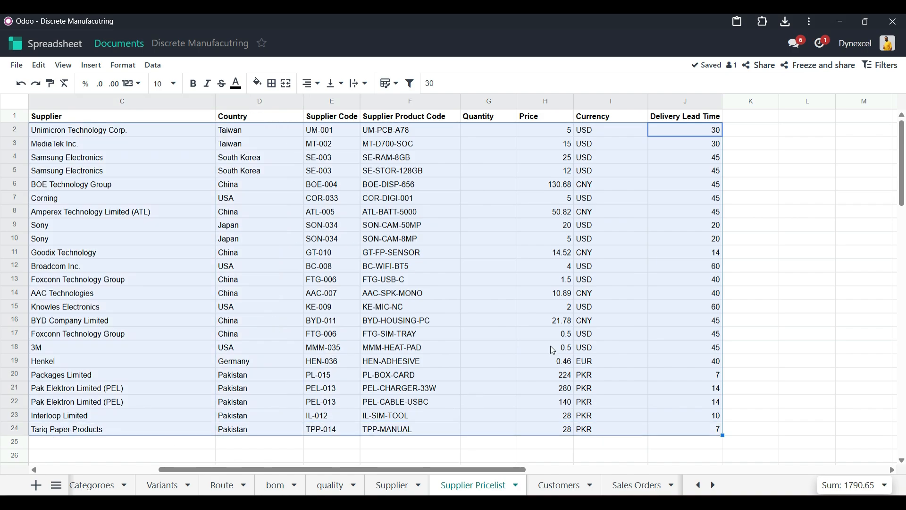
left_click(94, 137)
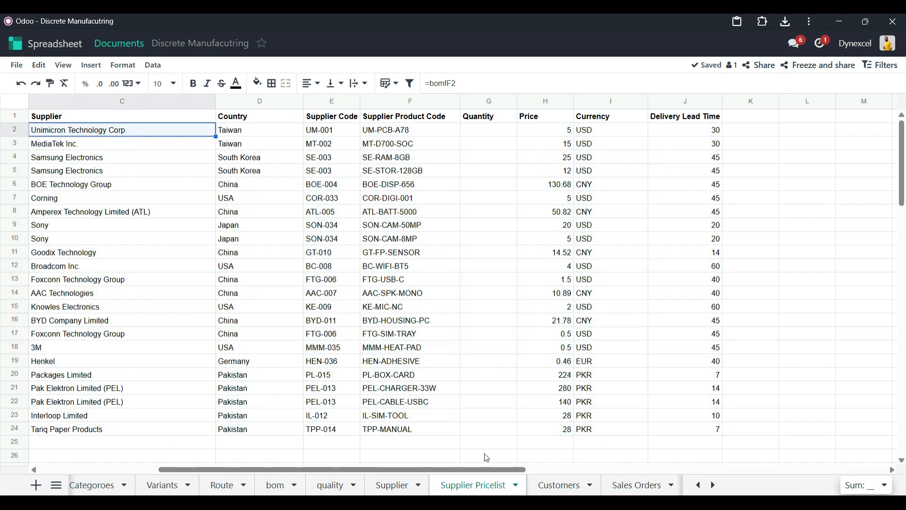
scroll(486, 468, "left", 5)
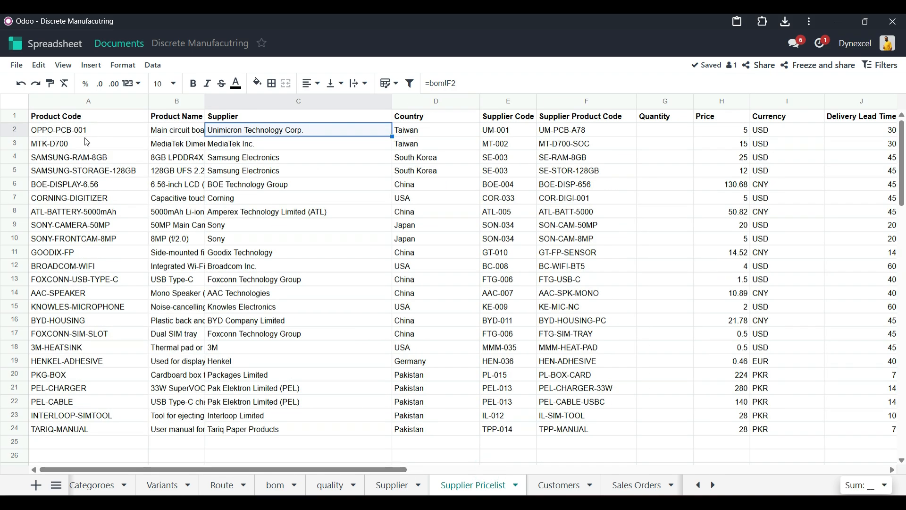
left_click_drag(82, 130, 221, 434)
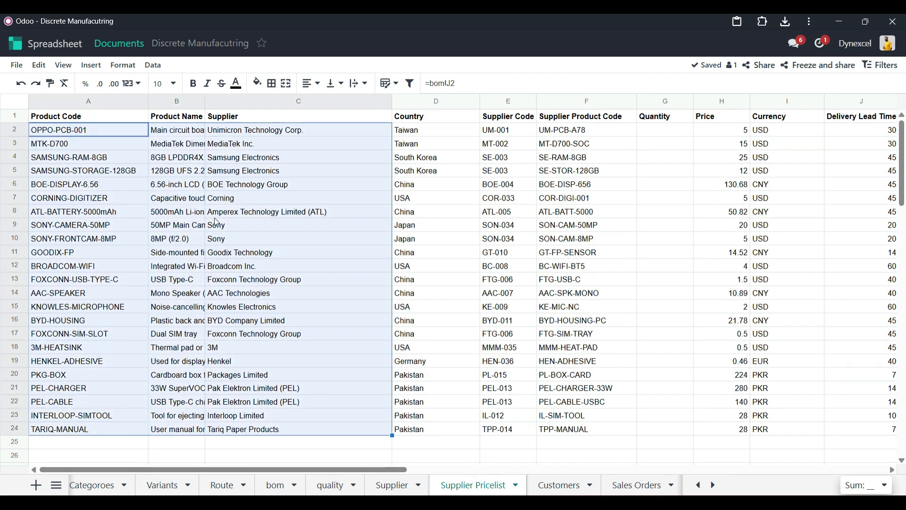
left_click(17, 64)
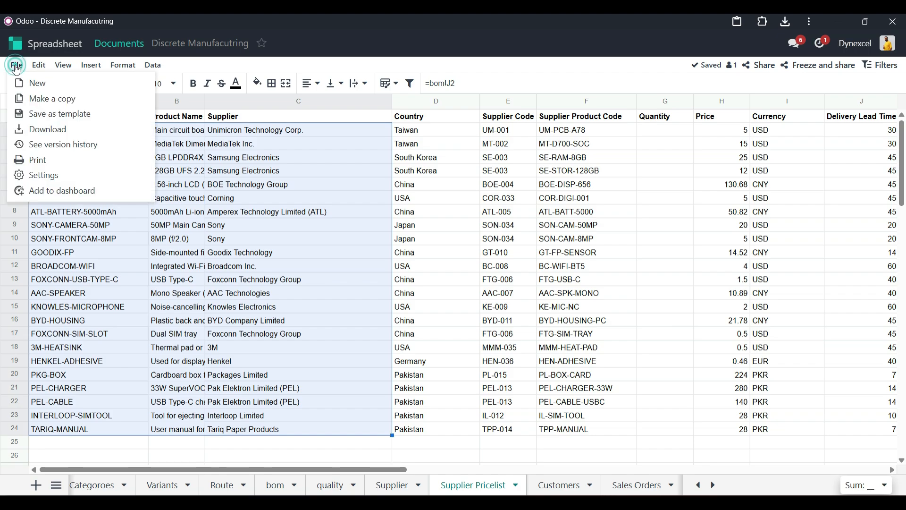
left_click(50, 134)
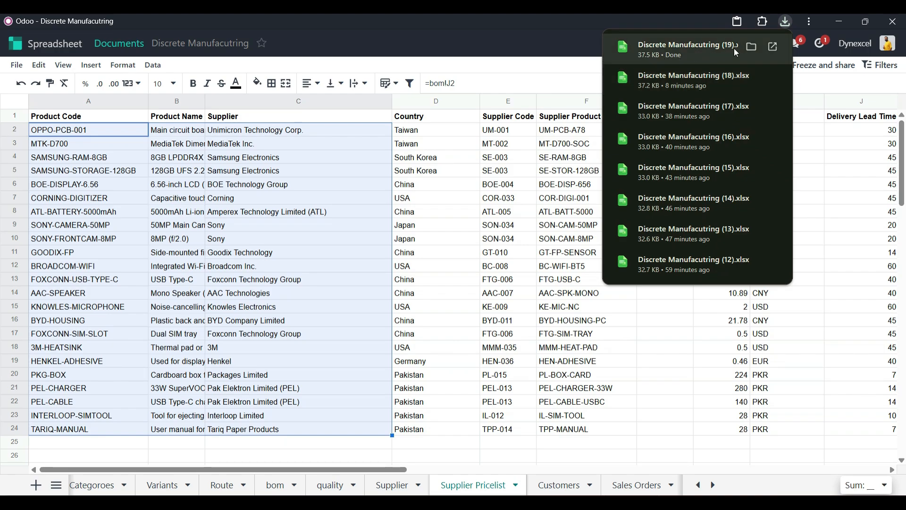
left_click(414, 203)
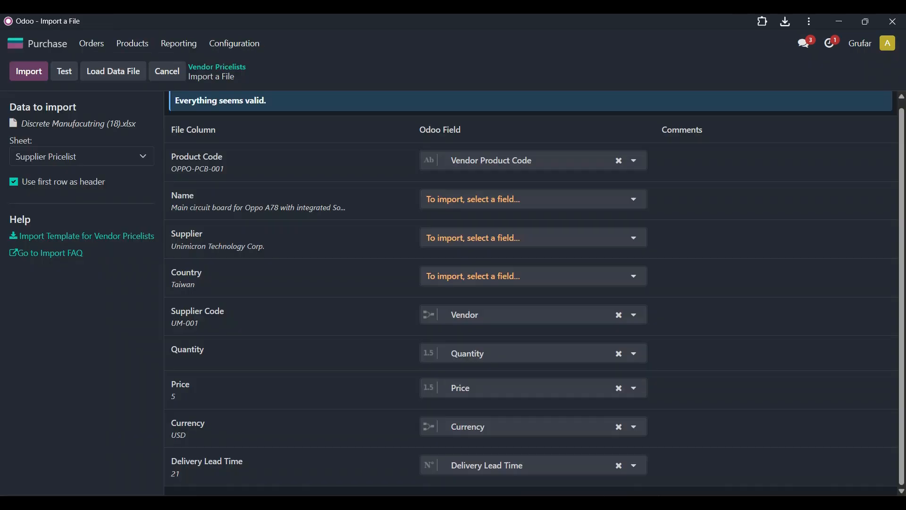
Leave the old file import in Odoo Purchase and start a new record import for Vendor Pricelists
left_click(203, 67)
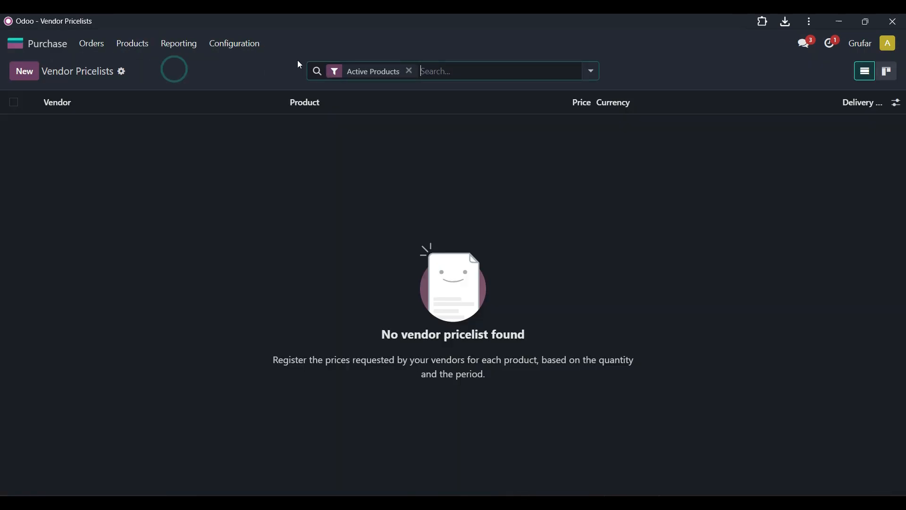
left_click(235, 44)
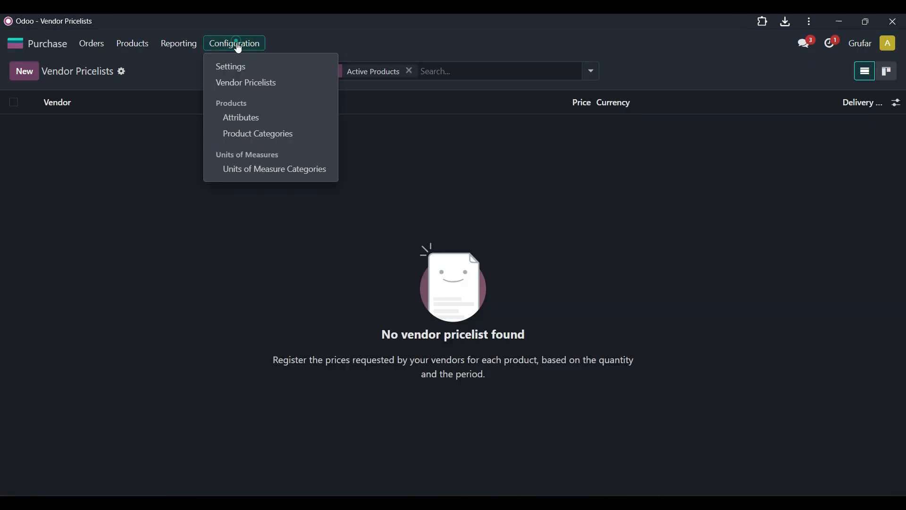
left_click(265, 83)
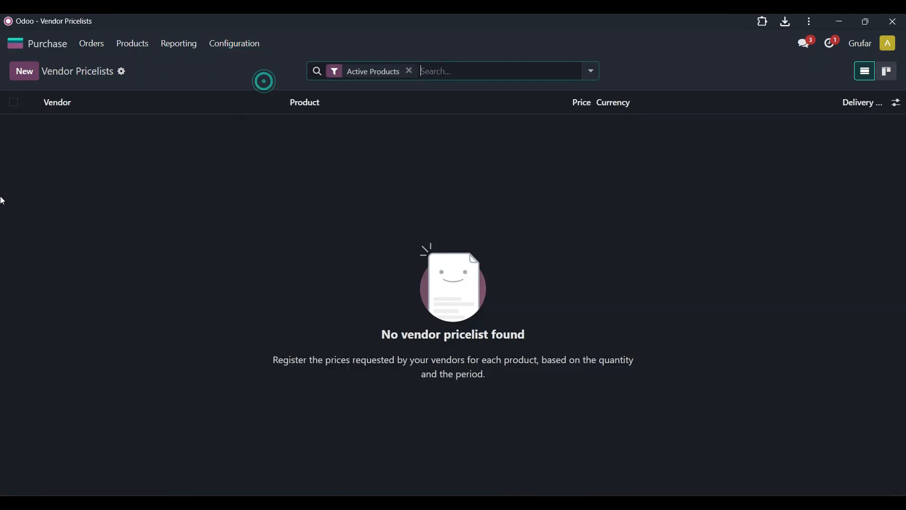
left_click(124, 73)
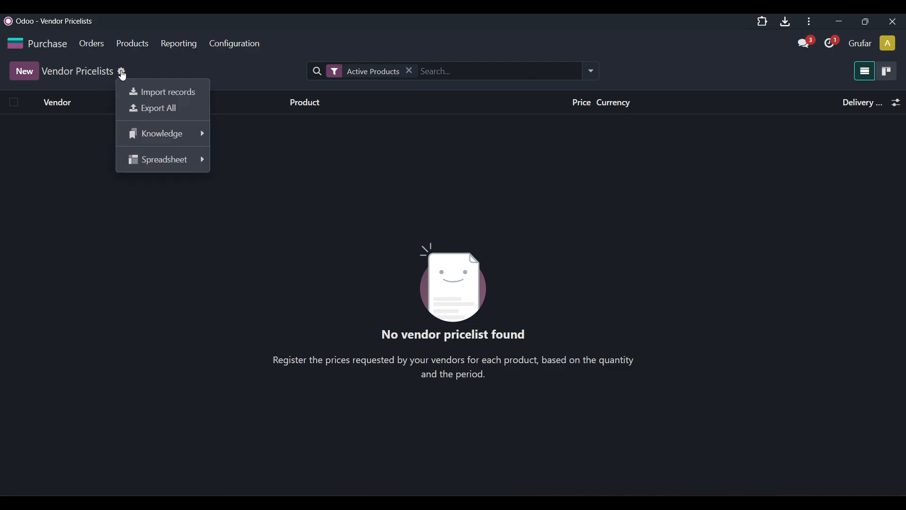
left_click(168, 93)
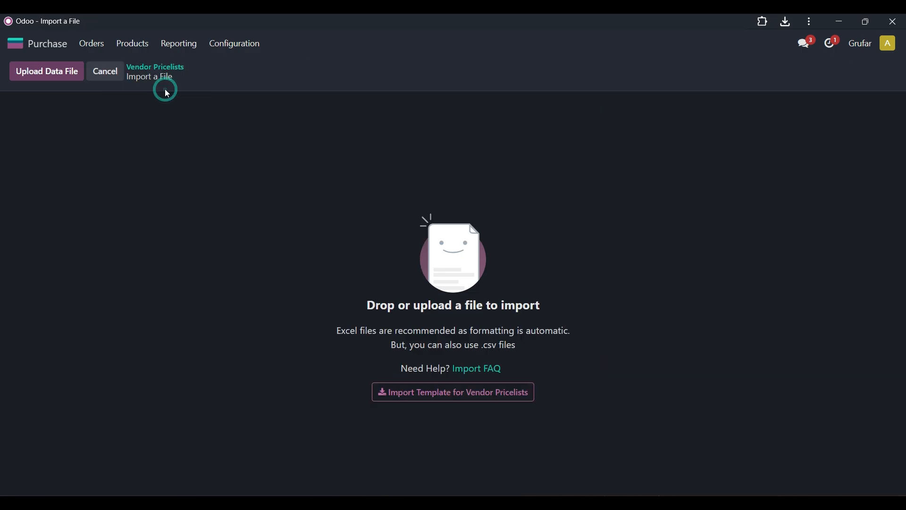
Upload Discrete Manufacutring (19).xlsx and choose the Supplier Pricelist sheet as the data to import
left_click(41, 77)
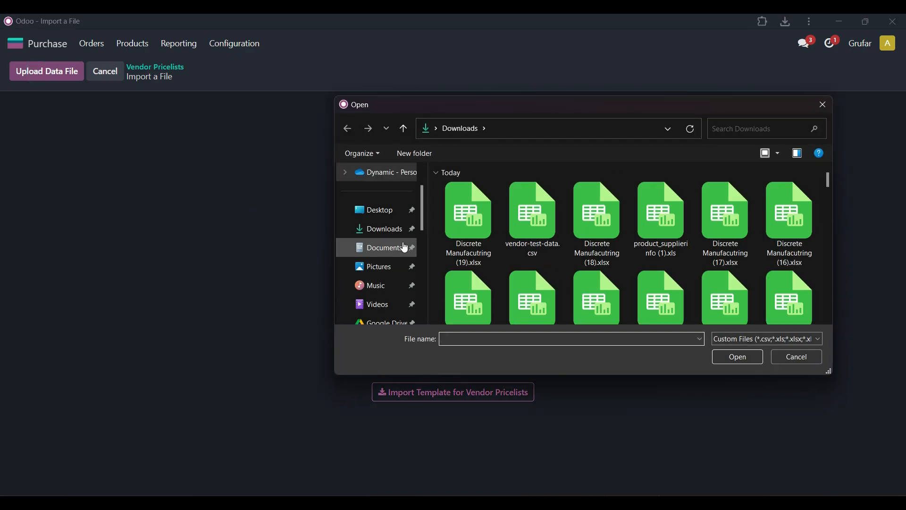
double_click(449, 209)
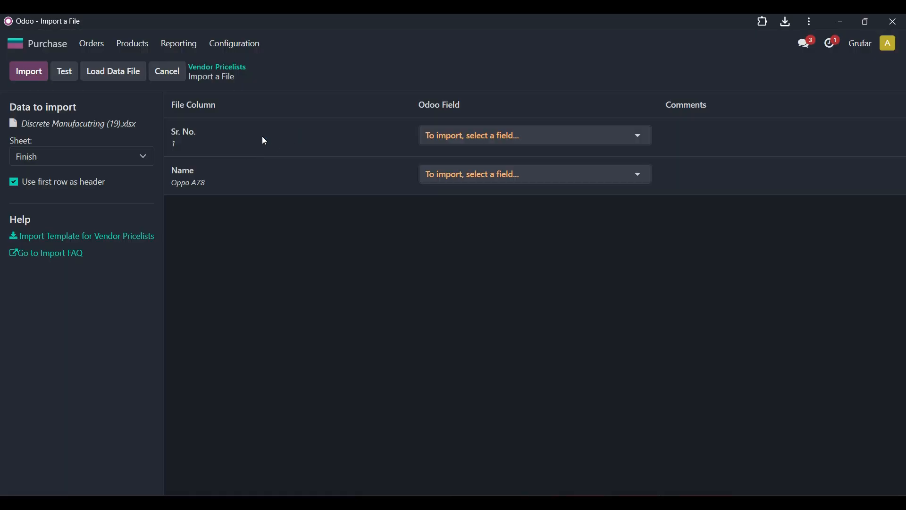
left_click(69, 156)
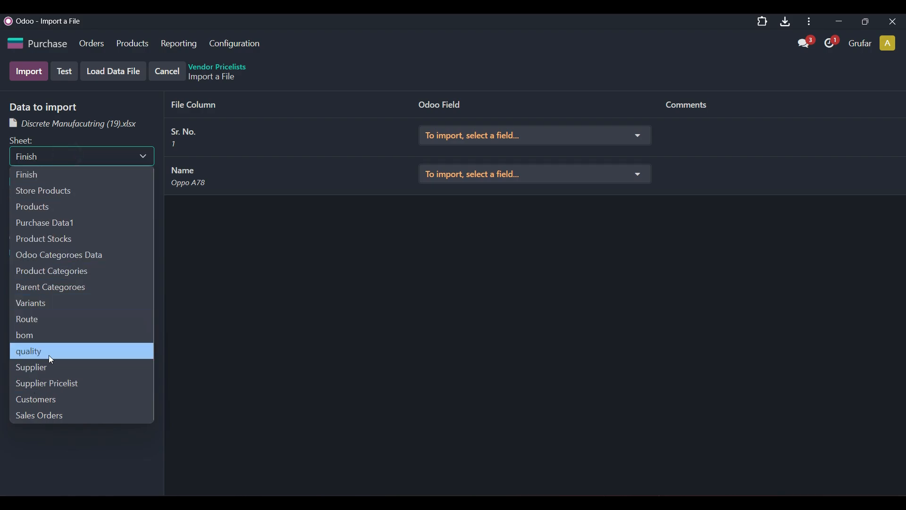
left_click(87, 389)
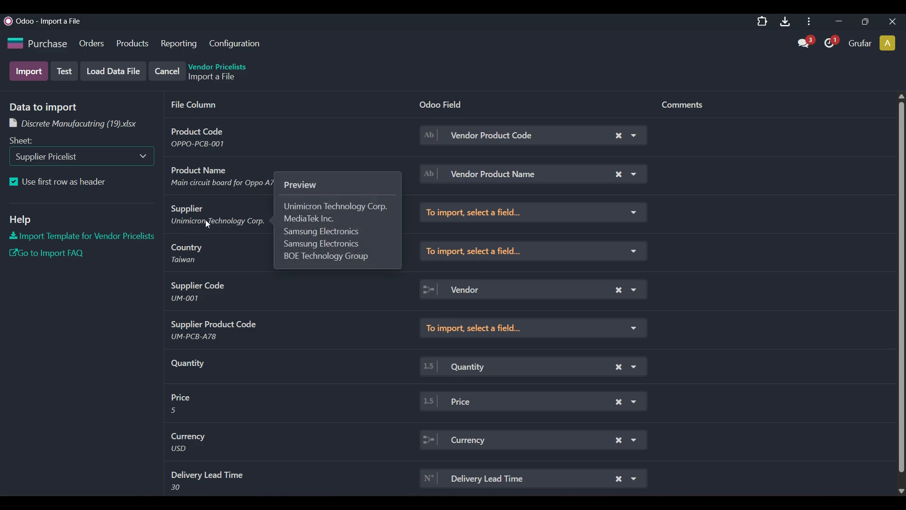
Map the Supplier Product Code column to the Vendor Product Code field
mouse_move(203, 220)
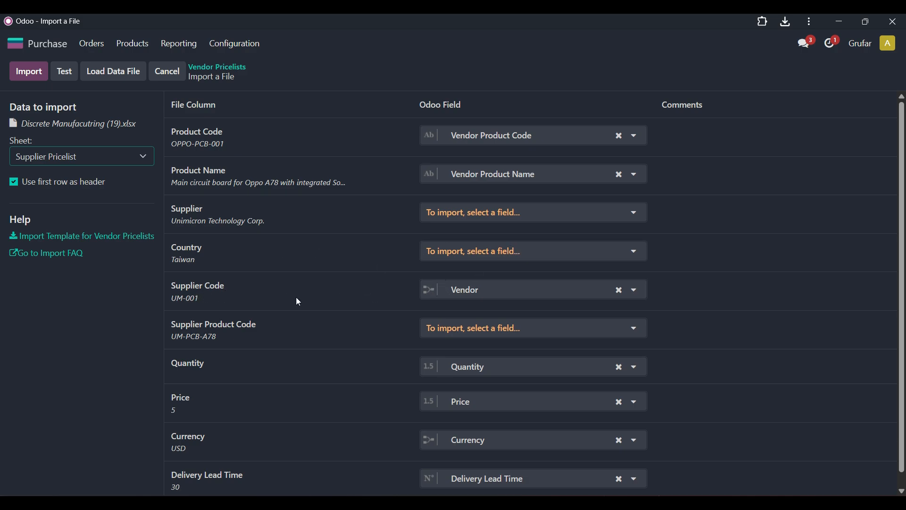
scroll(298, 302, "down", 1)
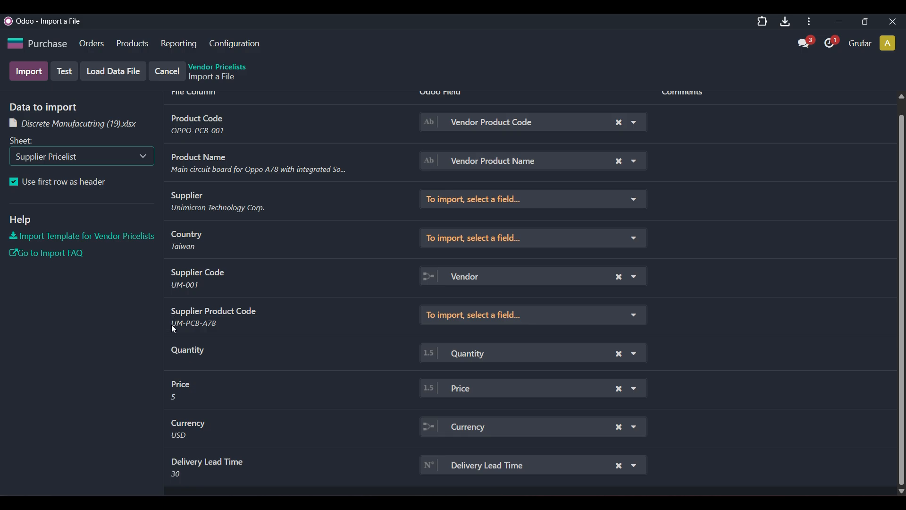
left_click(496, 316)
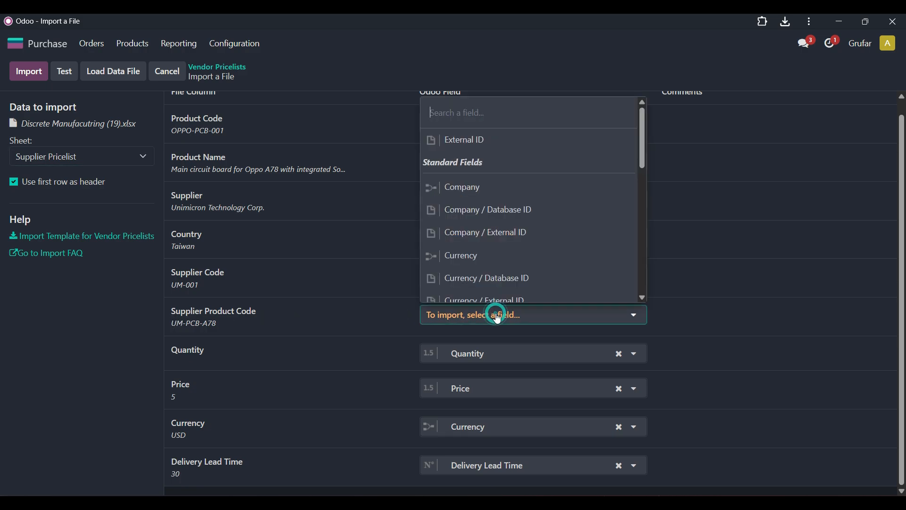
type("vendor")
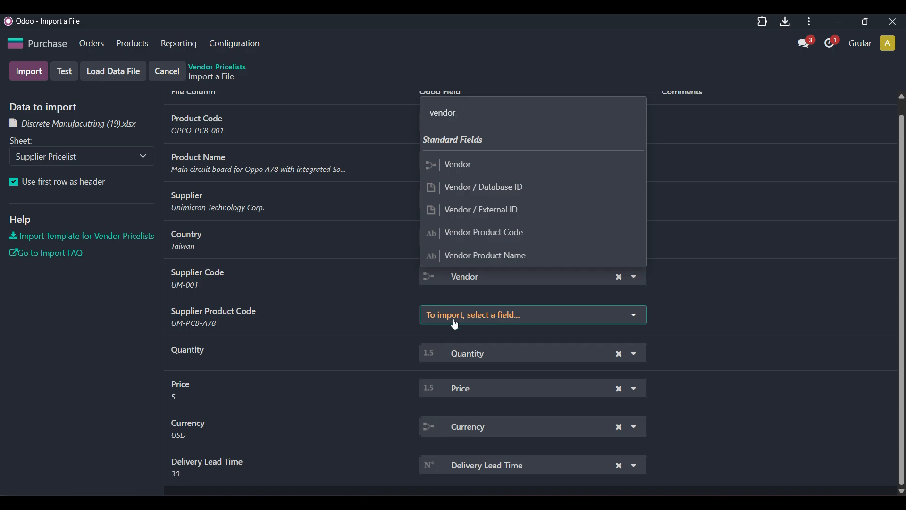
left_click(510, 233)
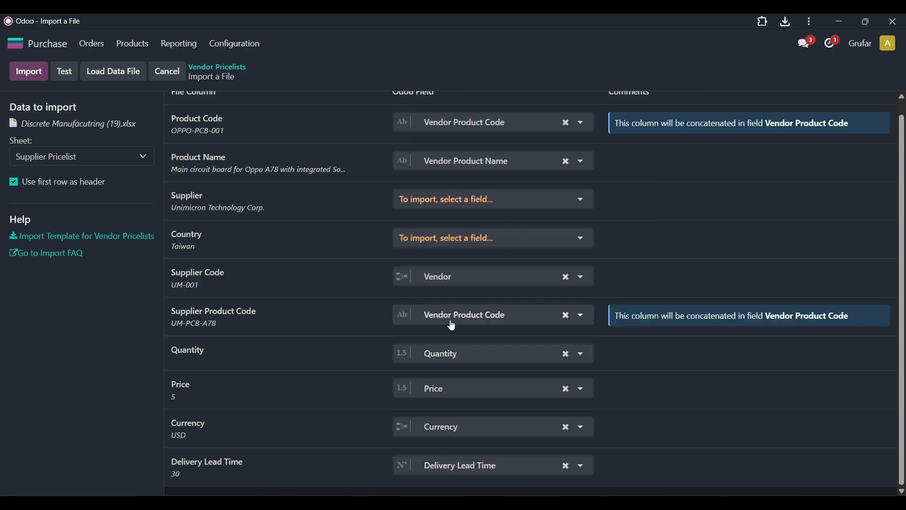
Map the Product Code column to the Product Template field instead of Vendor Product Code
scroll(361, 324, "up", 1)
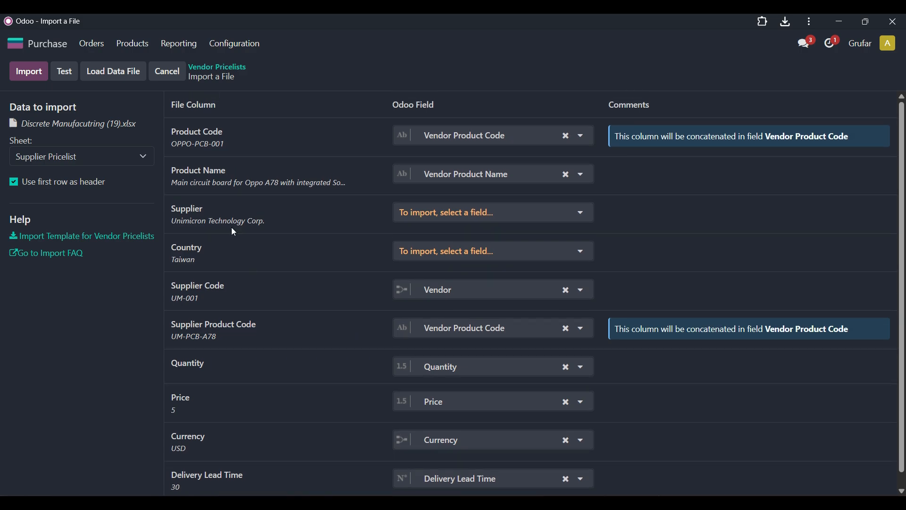
left_click(483, 142)
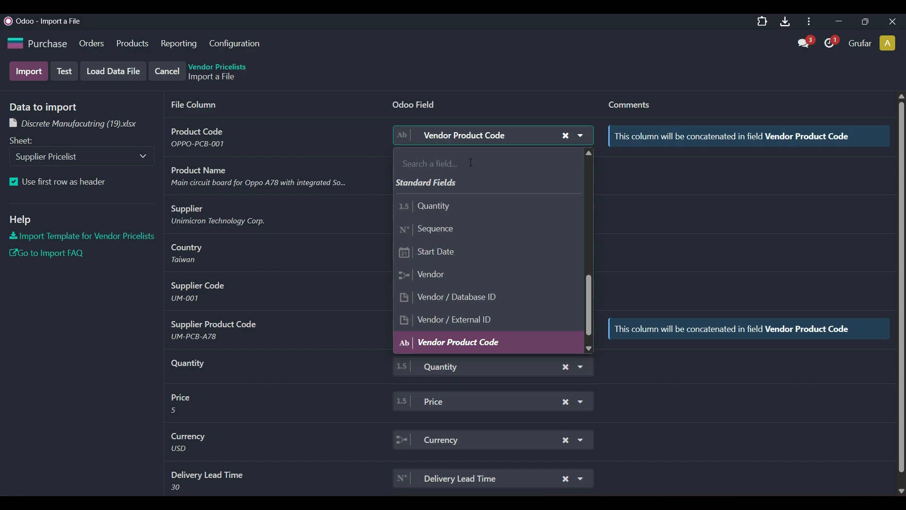
type("product")
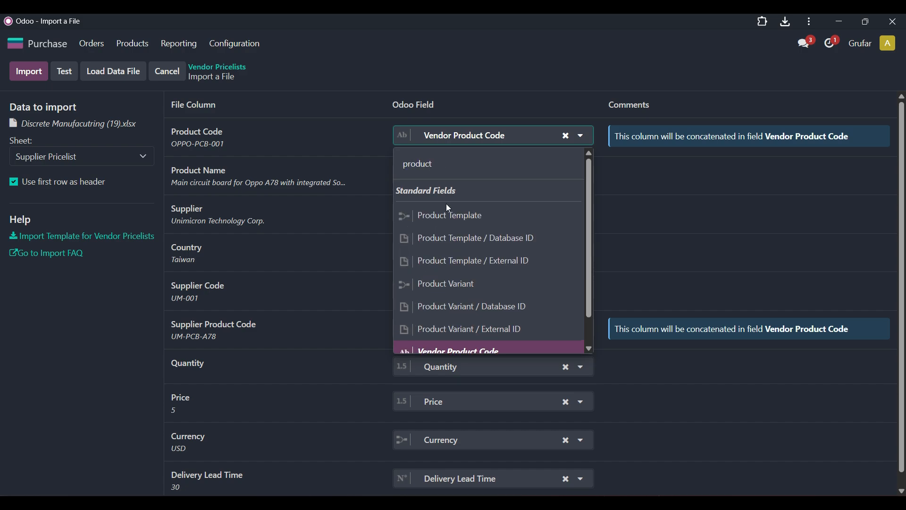
left_click(471, 218)
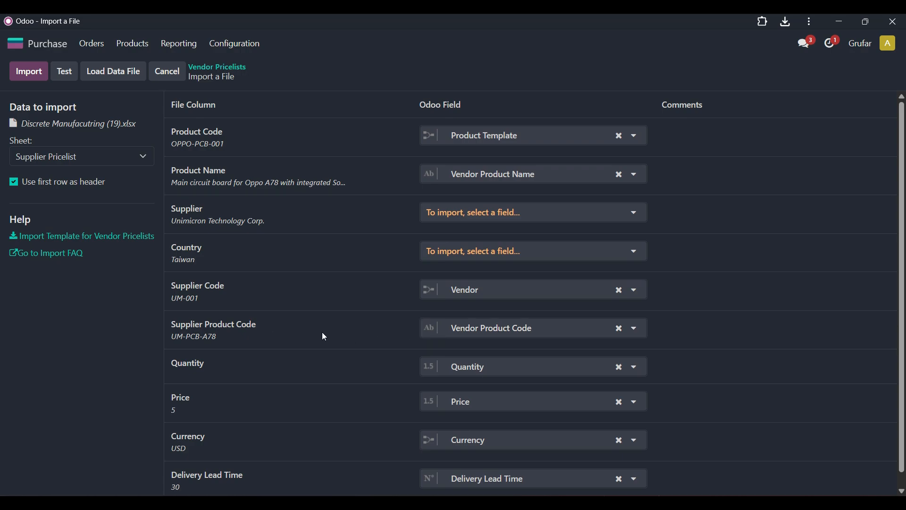
Test the mapped Supplier Pricelist data, import it, and review the resulting vendor pricelists
scroll(324, 340, "down", 1)
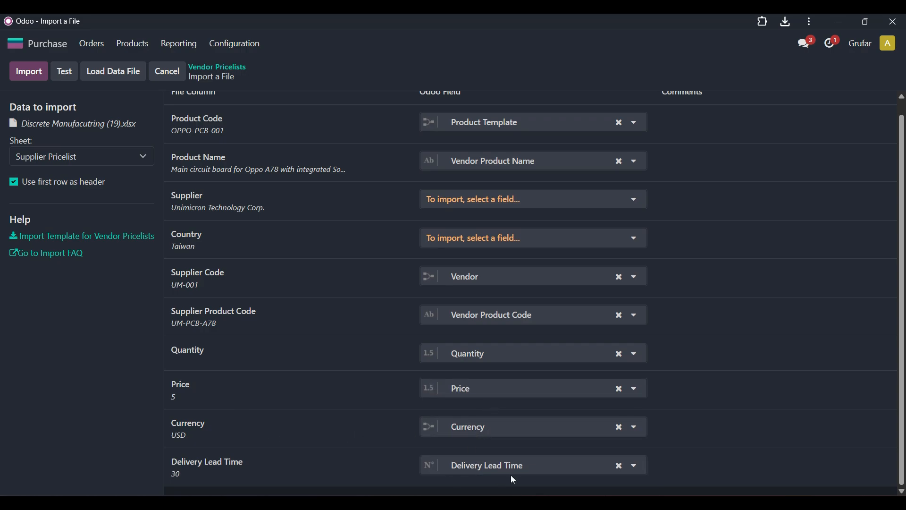
scroll(315, 344, "up", 1)
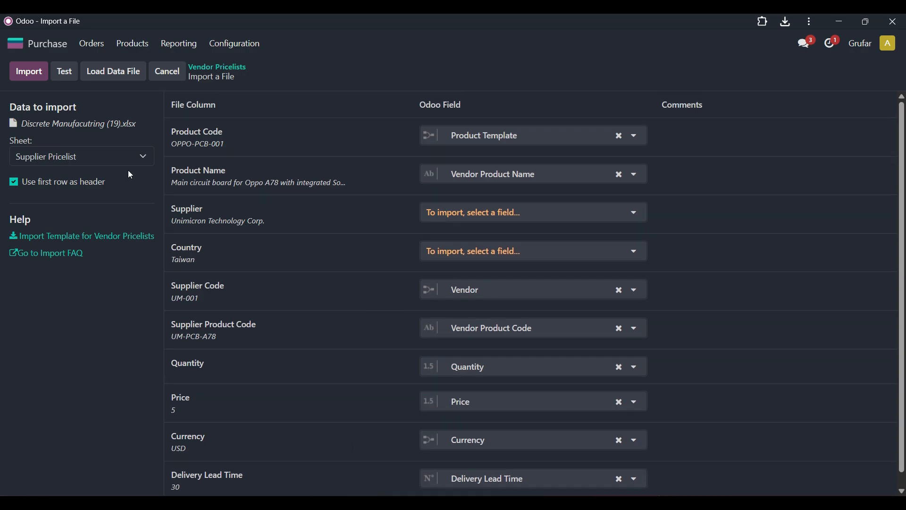
left_click(62, 72)
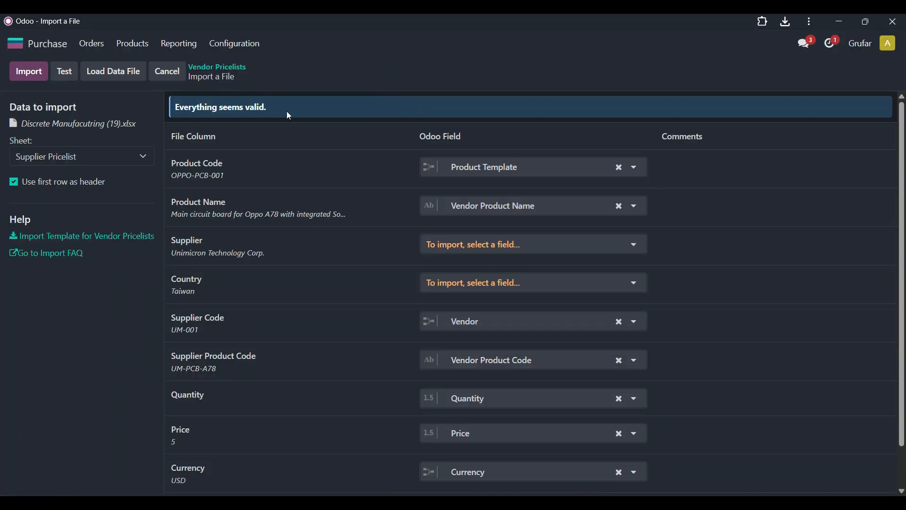
left_click(28, 73)
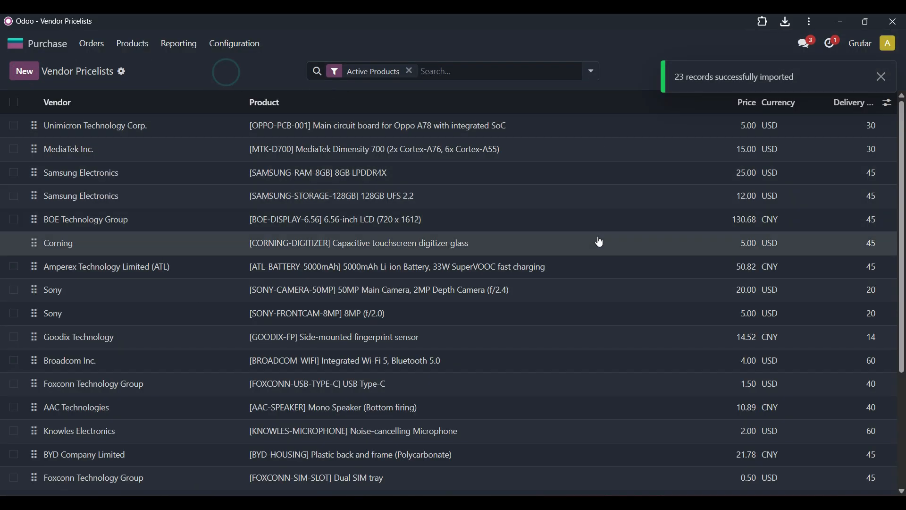
scroll(598, 242, "down", 3)
scroll(594, 243, "up", 3)
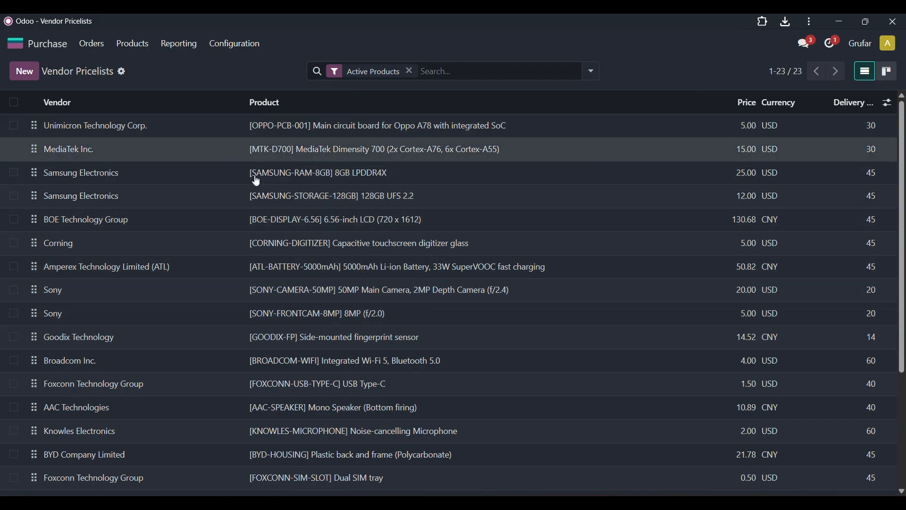
scroll(298, 378, "down", 3)
scroll(300, 381, "up", 3)
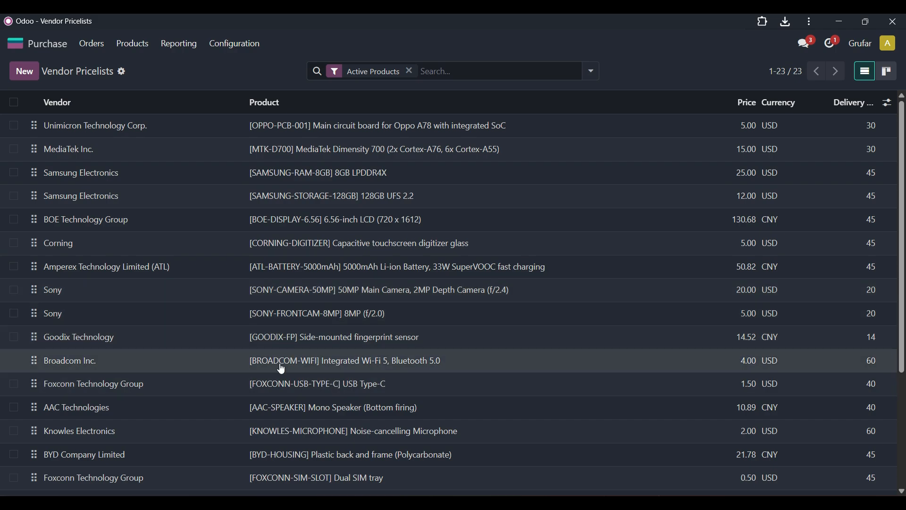
Look through the whole list of imported vendor pricelists, checking products, prices, currencies and delivery lead times
scroll(487, 335, "down", 3)
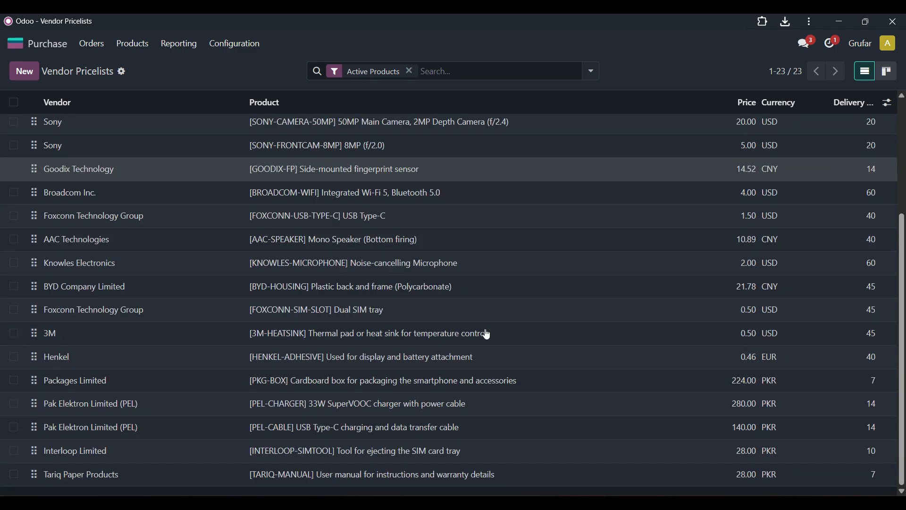
scroll(487, 335, "up", 3)
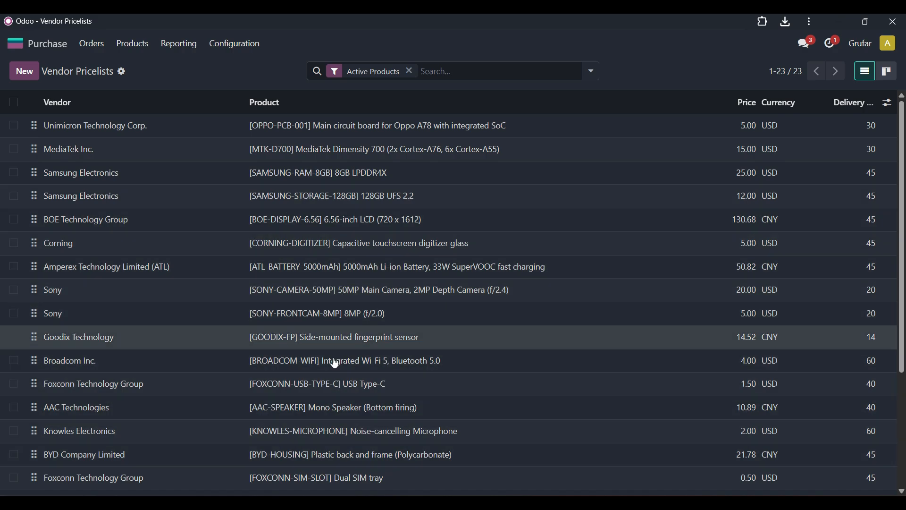
scroll(331, 302, "down", 3)
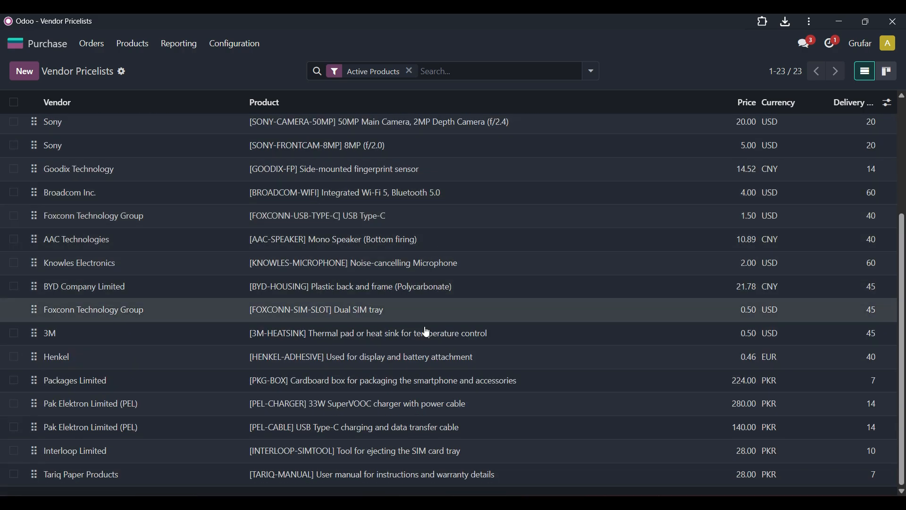
scroll(400, 358, "up", 3)
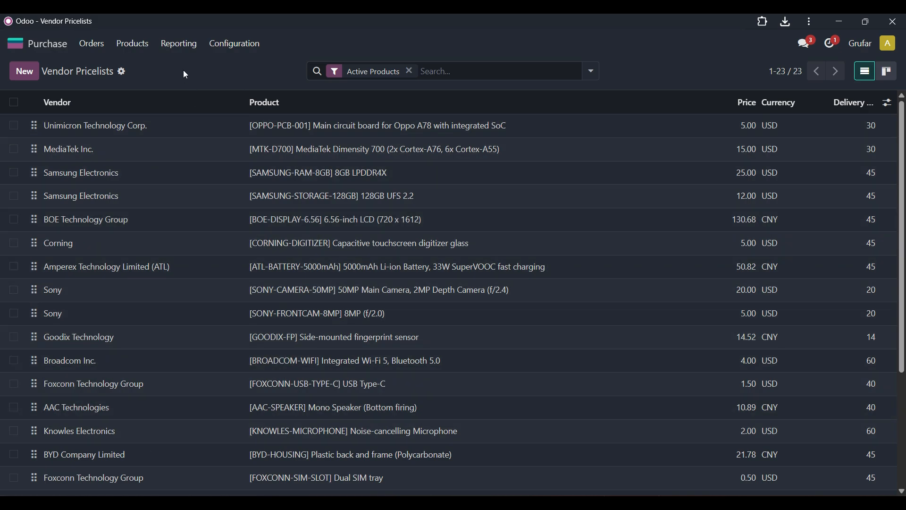
Open the list of purchasable products and look over the available Purchase configuration options
left_click(132, 44)
left_click(163, 64)
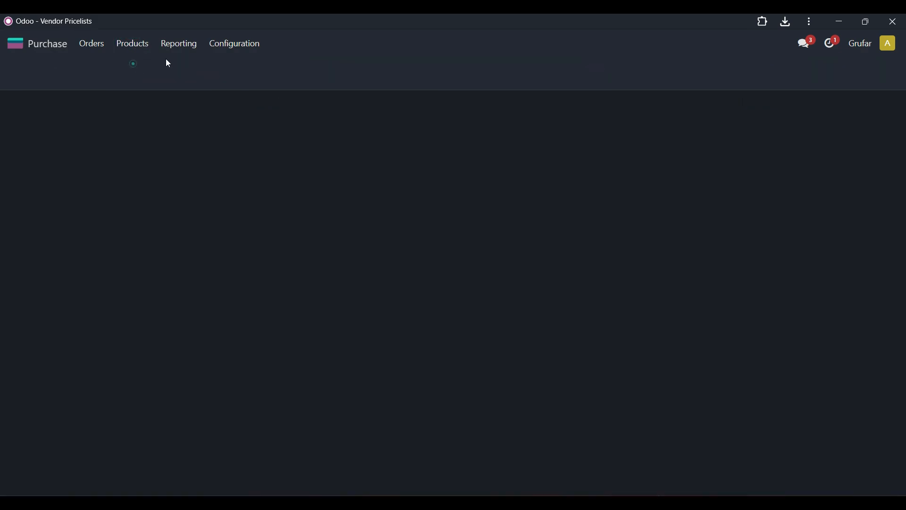
left_click(229, 43)
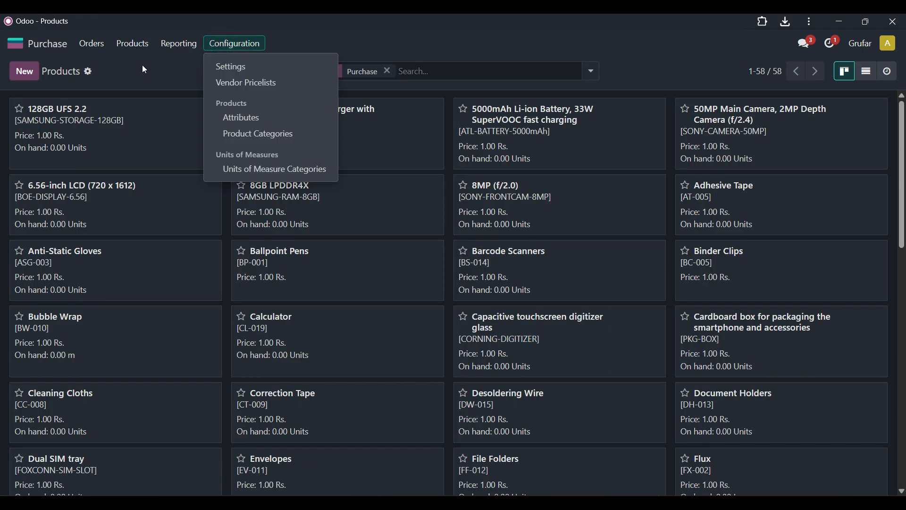
left_click(142, 65)
left_click(221, 37)
Open the Vendors list to view the imported suppliers
mouse_move(125, 39)
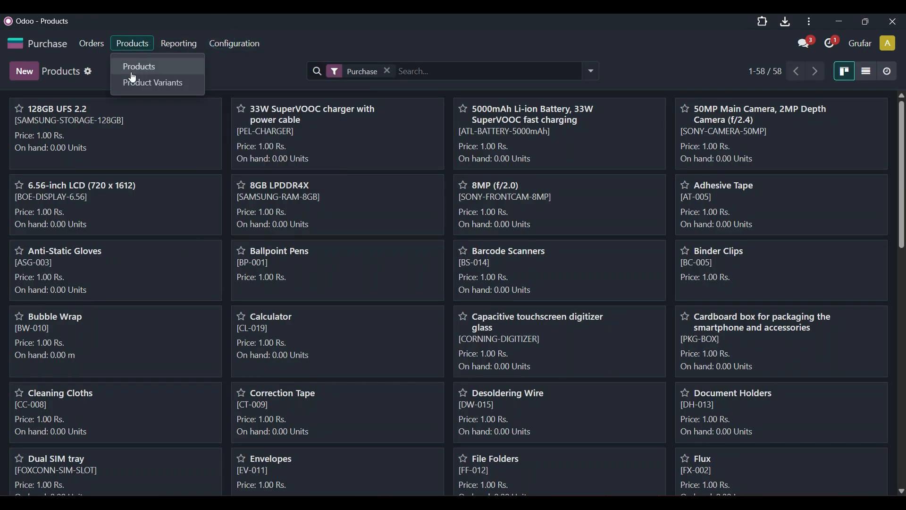
mouse_move(97, 43)
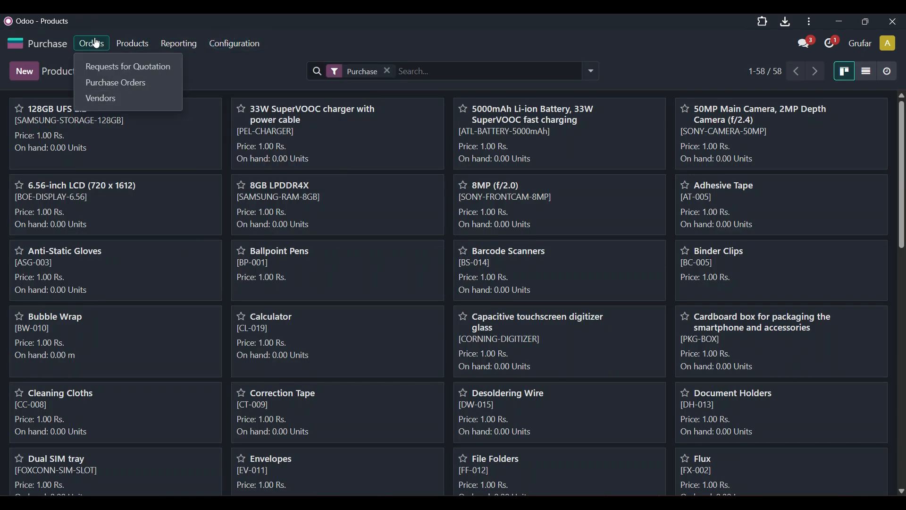
left_click(108, 99)
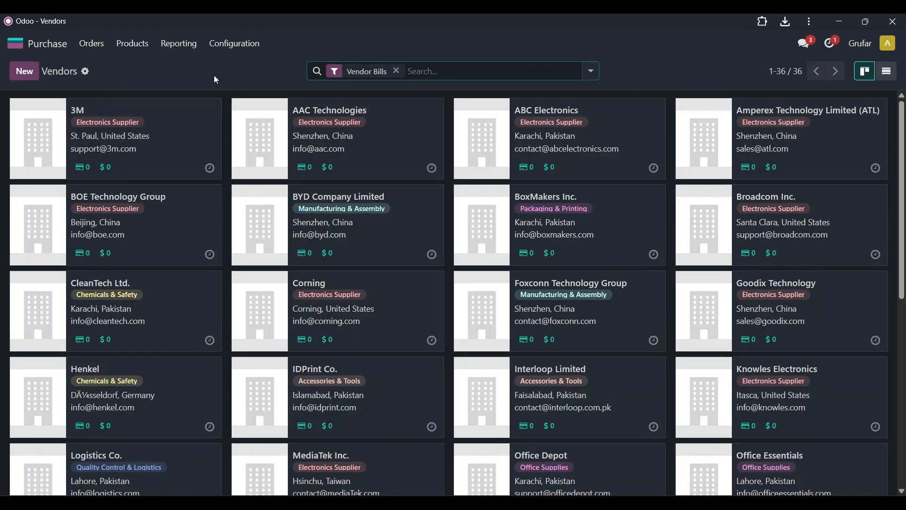
left_click(215, 76)
left_click(89, 44)
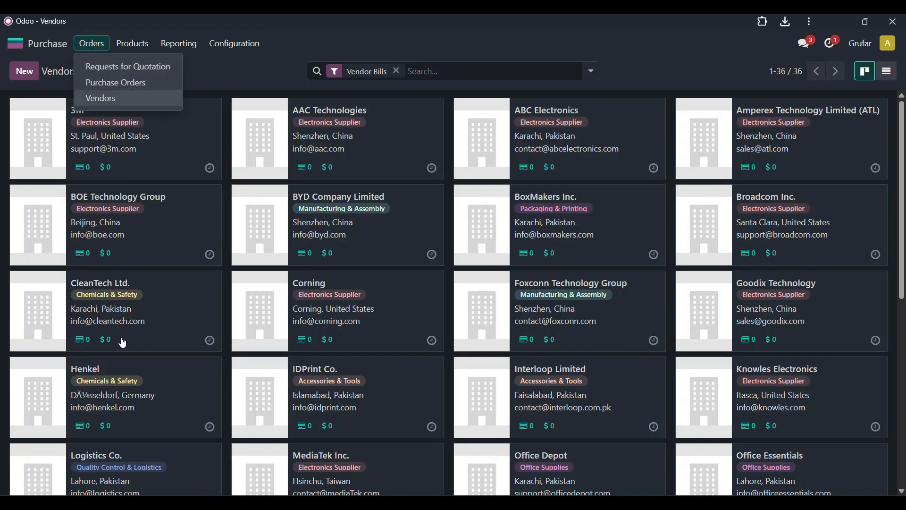
left_click(245, 73)
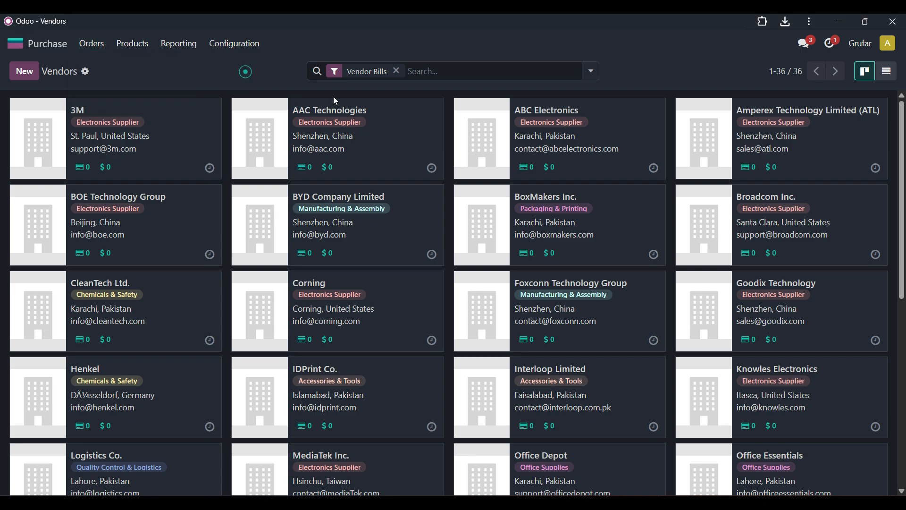
left_click(97, 48)
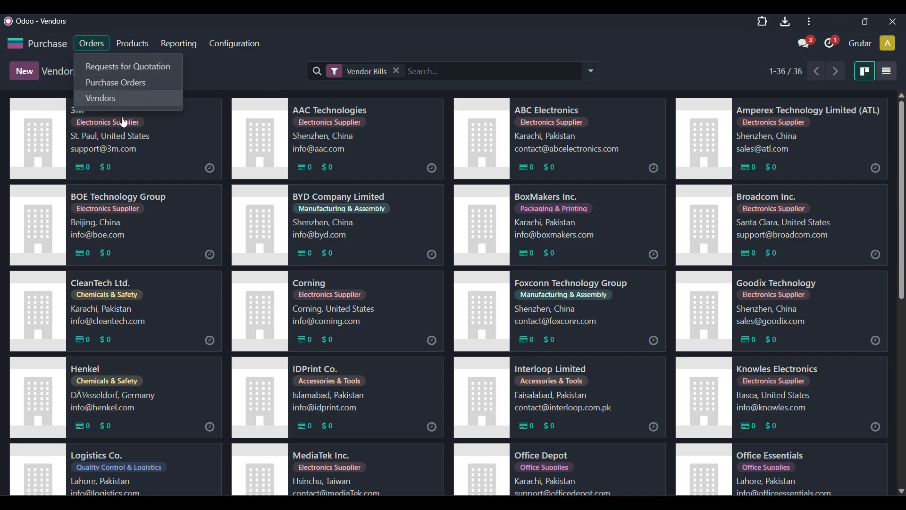
left_click(286, 76)
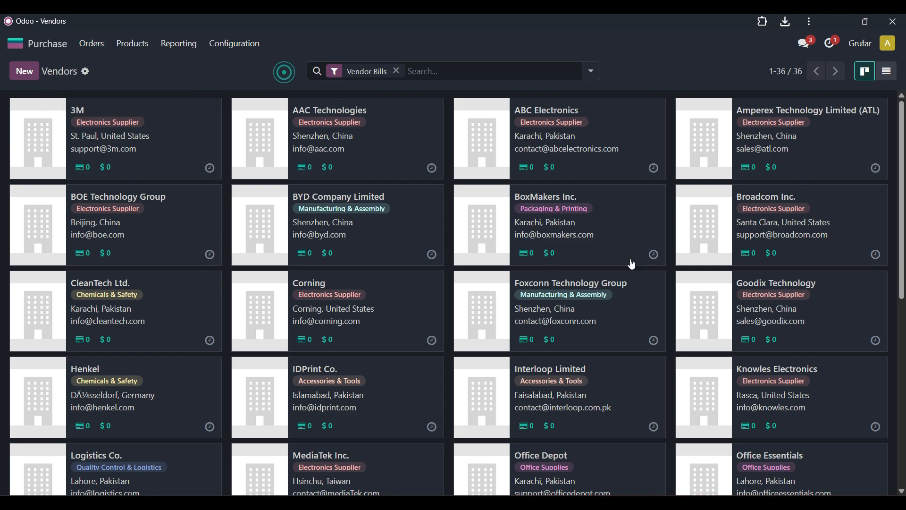